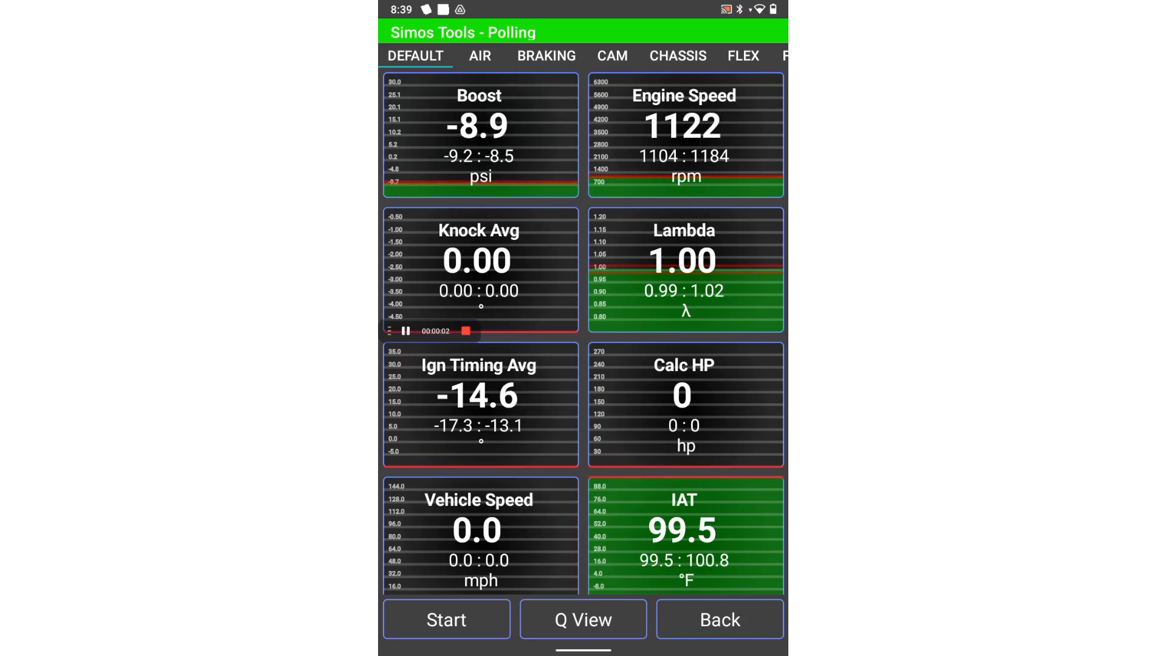
Swipe through the AIR, BRAKING and CHASSIS gauge pages, then back out to the main menu
{"action": "left_click_drag", "start_coordinate": [699, 395], "coordinate": [516, 395]}
{"action": "left_click_drag", "start_coordinate": [699, 395], "coordinate": [516, 395]}
{"action": "mouse_move", "coordinate": [699, 395]}
{"action": "left_mouse_down"}
{"action": "mouse_move", "coordinate": [516, 395]}
{"action": "mouse_move", "coordinate": [699, 395]}
{"action": "left_mouse_up"}
{"action": "left_click_drag", "start_coordinate": [517, 395], "coordinate": [699, 395]}
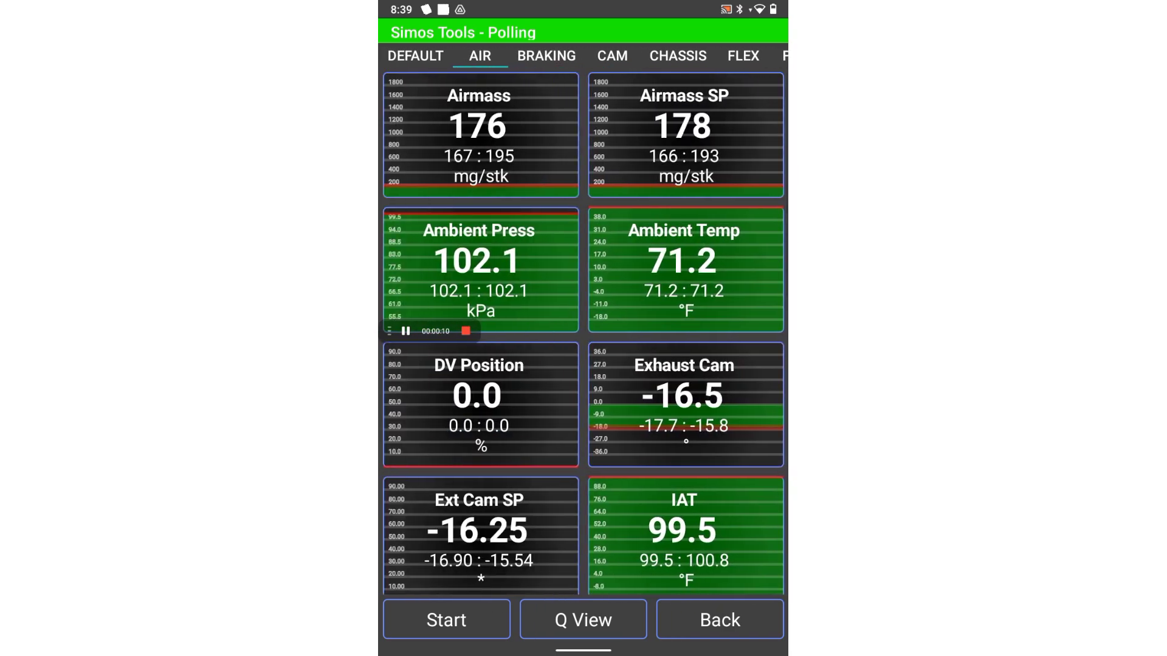
{"action": "left_click", "coordinate": [720, 620]}
Look over the GENERAL settings, then back out through the main menu to the Android home screen
{"action": "left_click", "coordinate": [480, 594]}
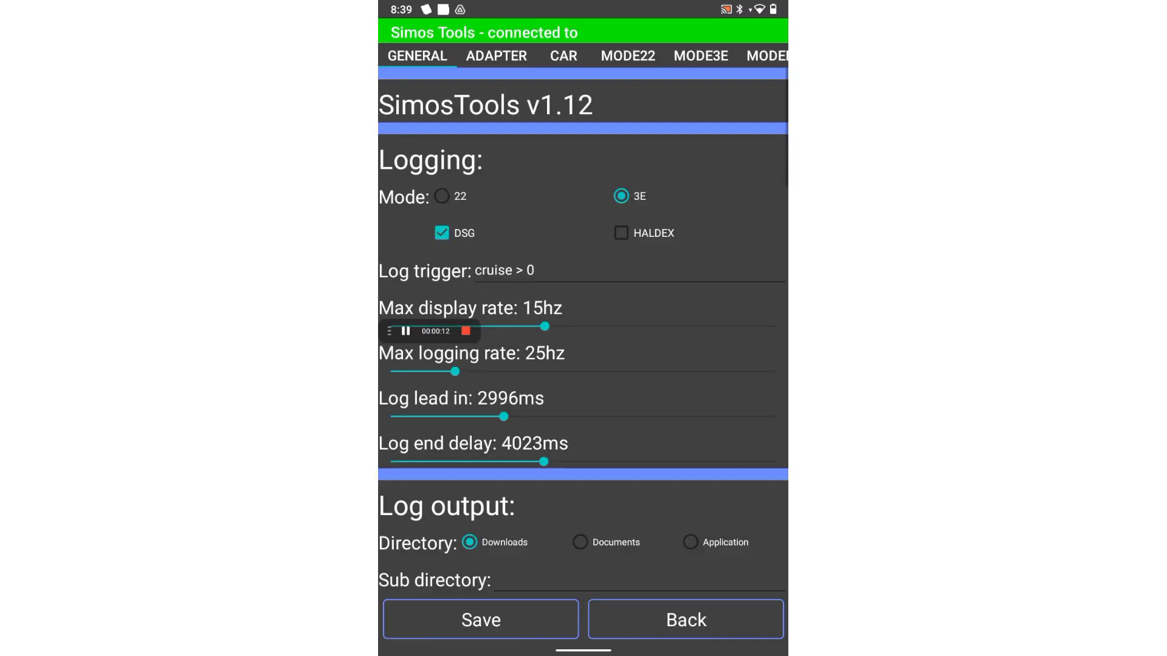
{"action": "scroll", "coordinate": [583, 334], "scroll_direction": "down", "scroll_amount": 5}
{"action": "scroll", "coordinate": [584, 334], "scroll_direction": "up", "scroll_amount": 2}
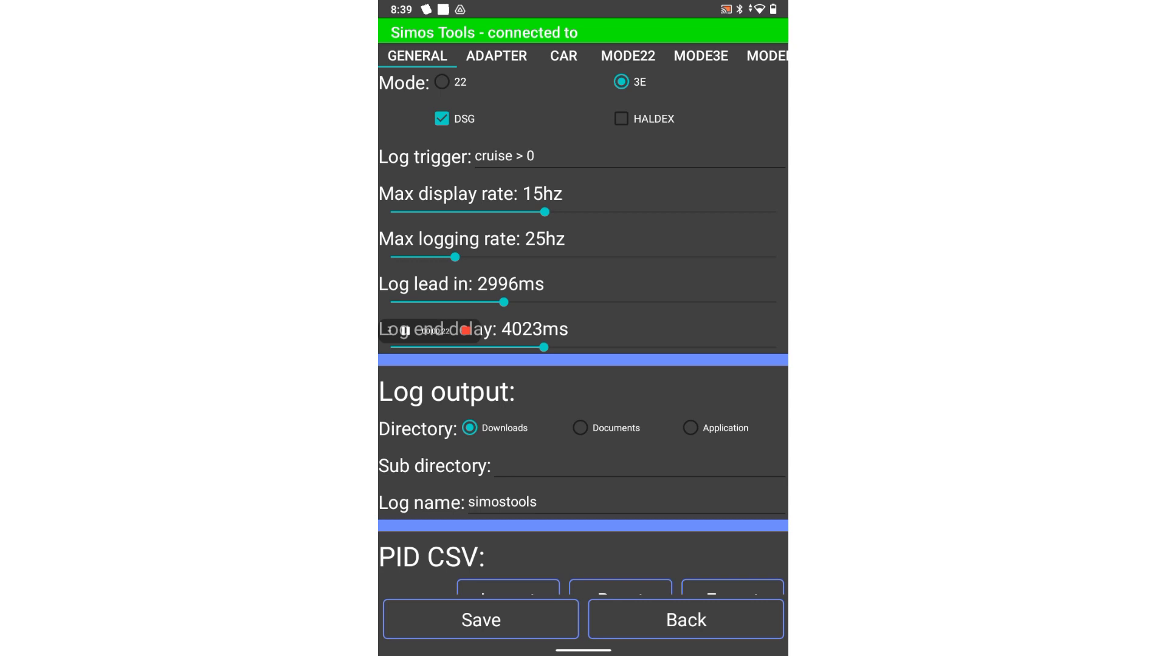
{"action": "key", "text": "Escape"}
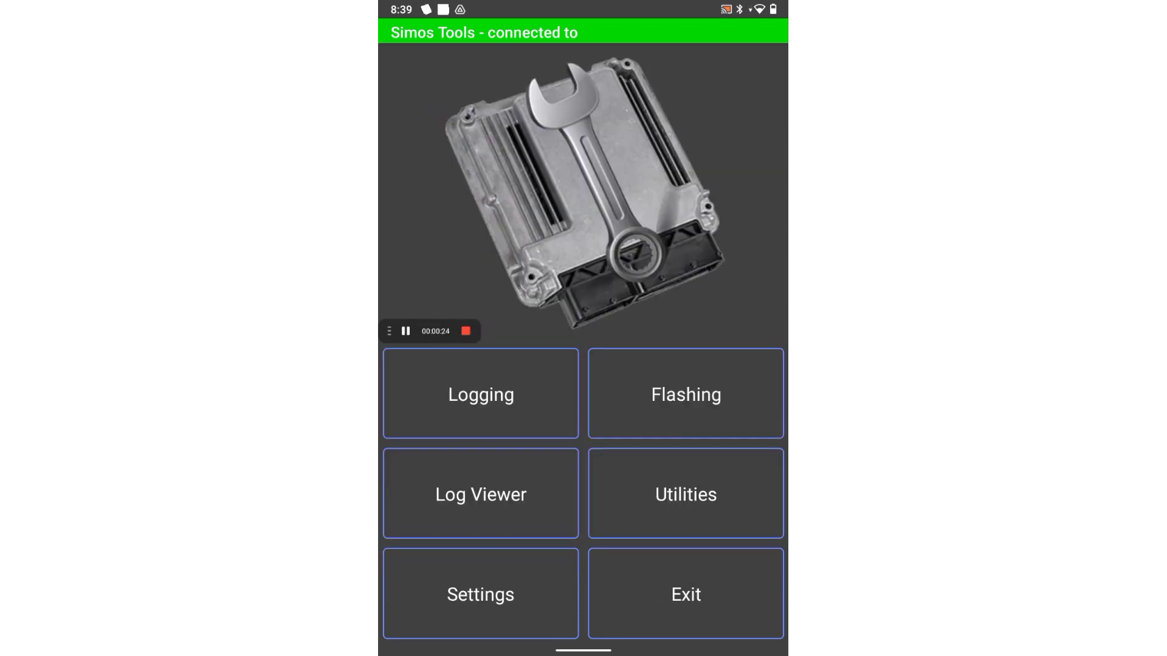
{"action": "key", "text": "Escape"}
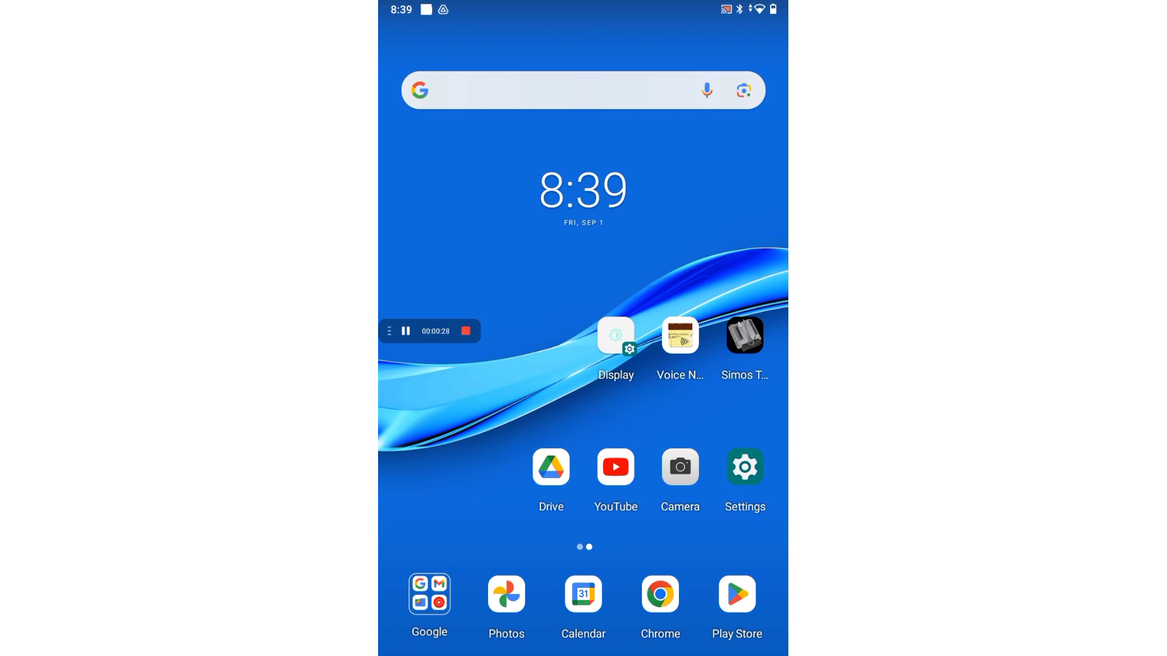
Launch Files by Google from the Google apps folder and glance at the Videos category
{"action": "left_click", "coordinate": [429, 594]}
{"action": "left_click", "coordinate": [429, 474]}
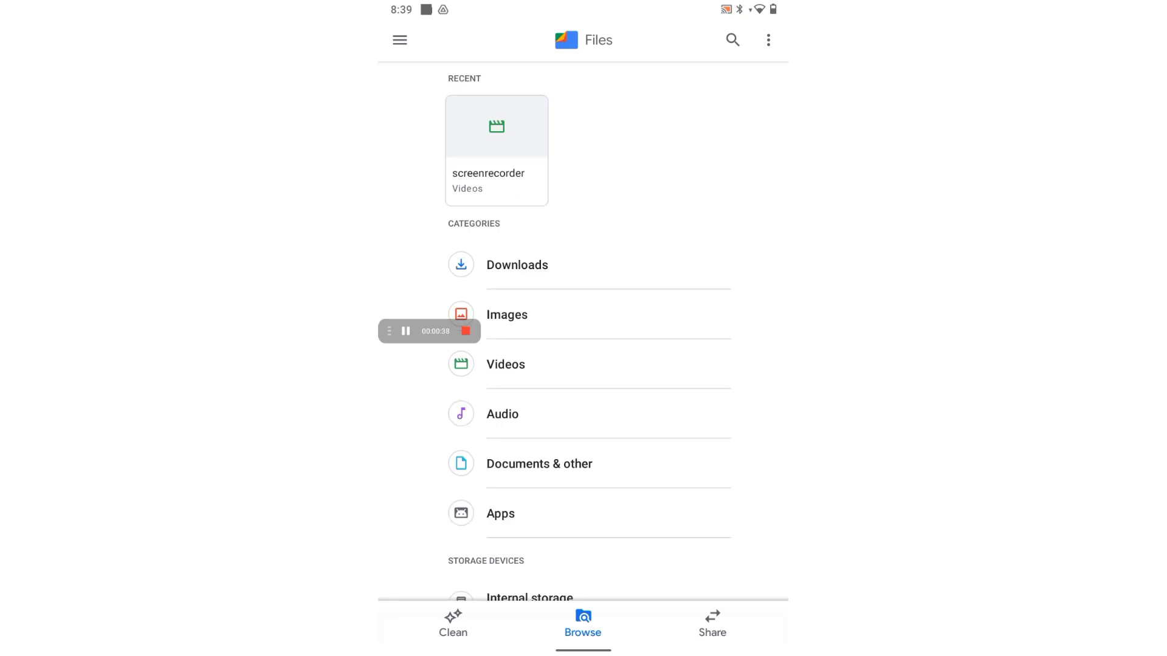
{"action": "left_click", "coordinate": [505, 364]}
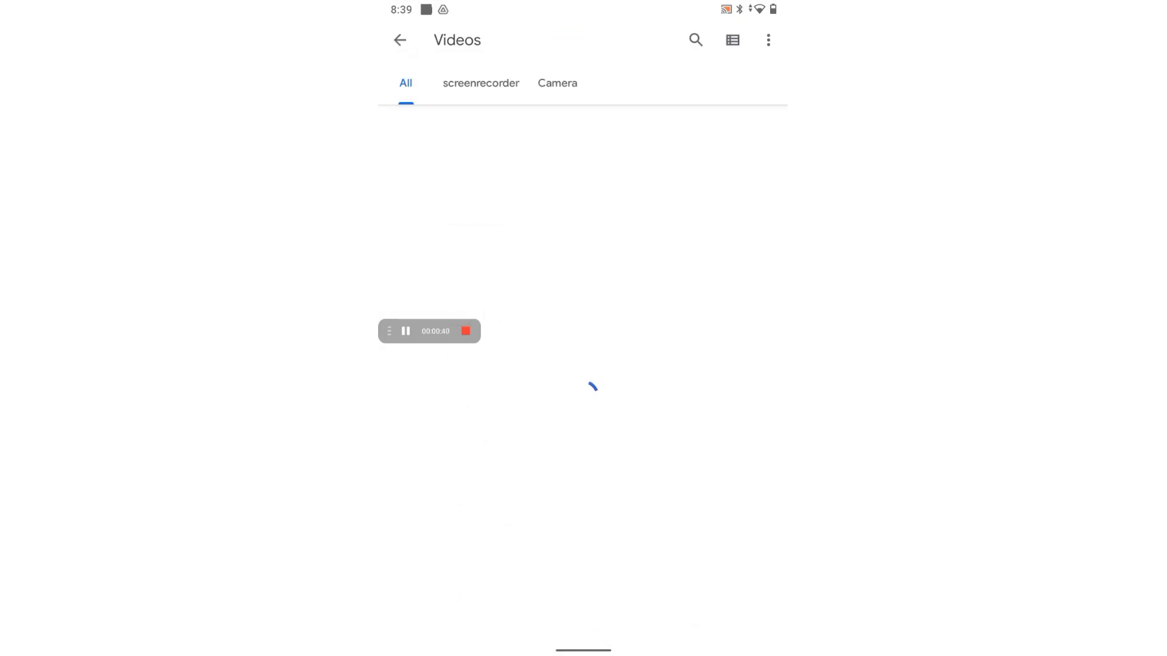
{"action": "left_click", "coordinate": [399, 40]}
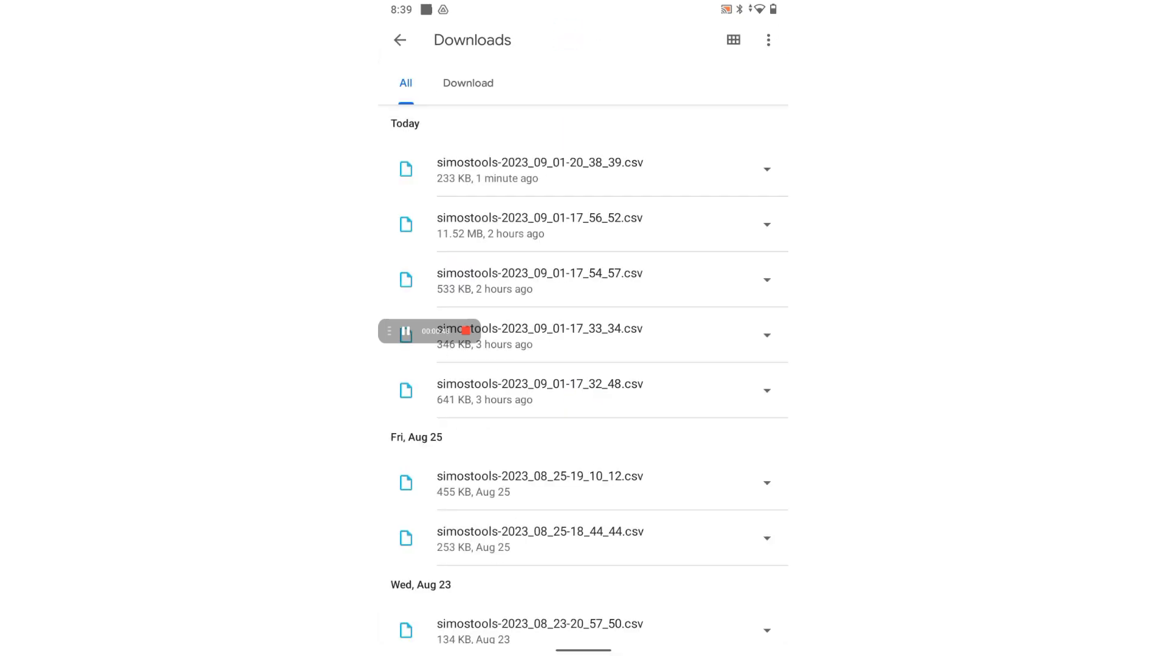
Scroll through the simostools CSV logs in Downloads, then head back to SimosTools
{"action": "scroll", "coordinate": [584, 365], "scroll_direction": "down", "scroll_amount": 3}
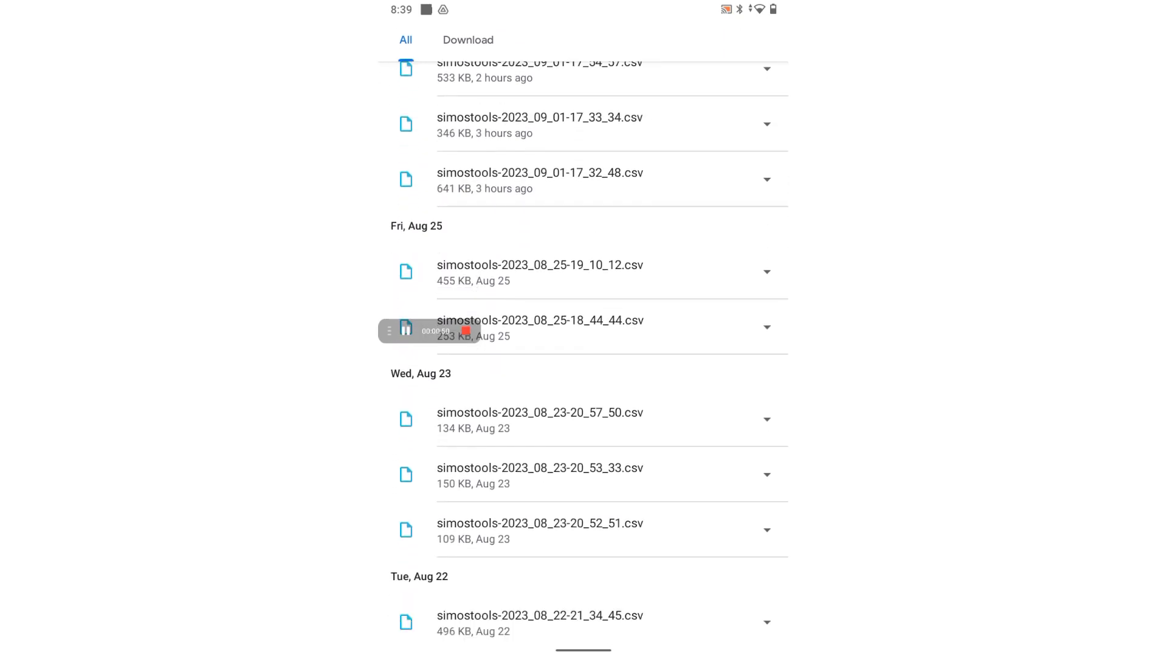
{"action": "scroll", "coordinate": [583, 365], "scroll_direction": "up", "scroll_amount": 3}
{"action": "left_click", "coordinate": [400, 40]}
{"action": "key", "text": "super"}
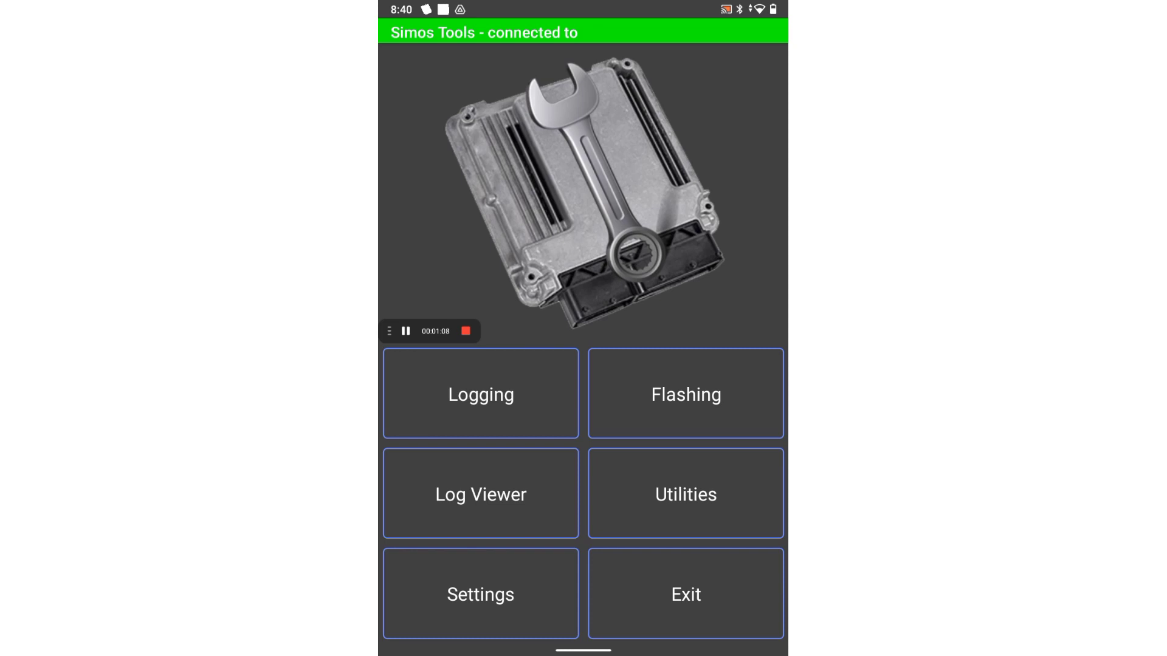
Open the live Logging gauges and swipe the tab bar to reveal the remaining tabs
{"action": "left_click", "coordinate": [480, 394]}
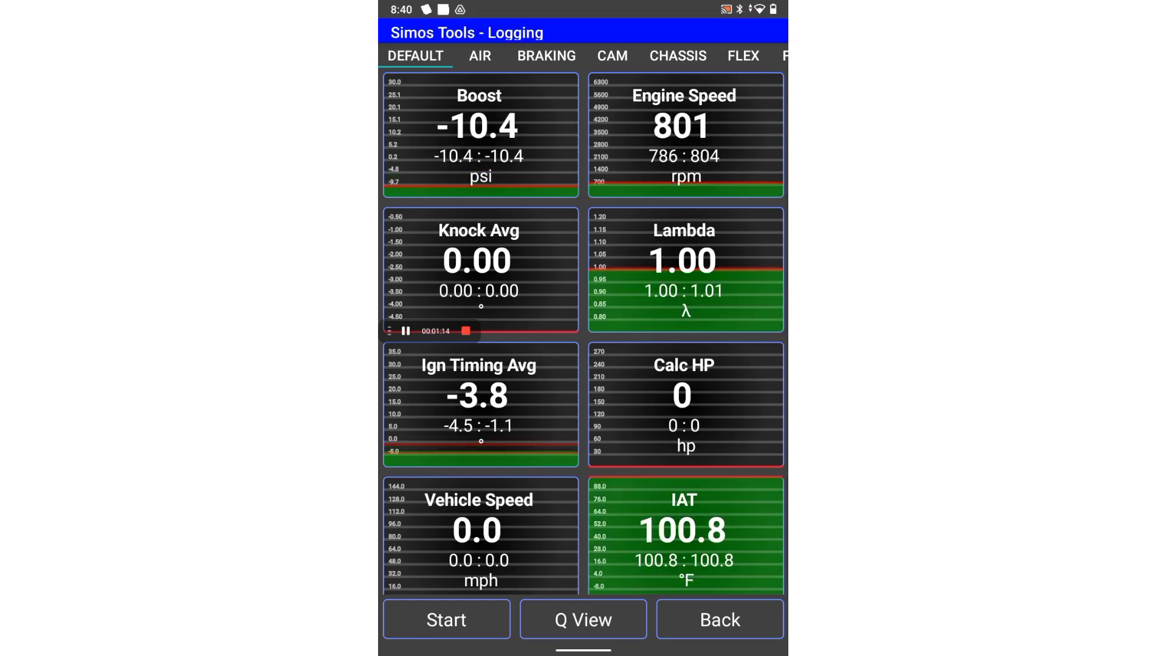
{"action": "left_click_drag", "start_coordinate": [699, 55], "coordinate": [535, 55]}
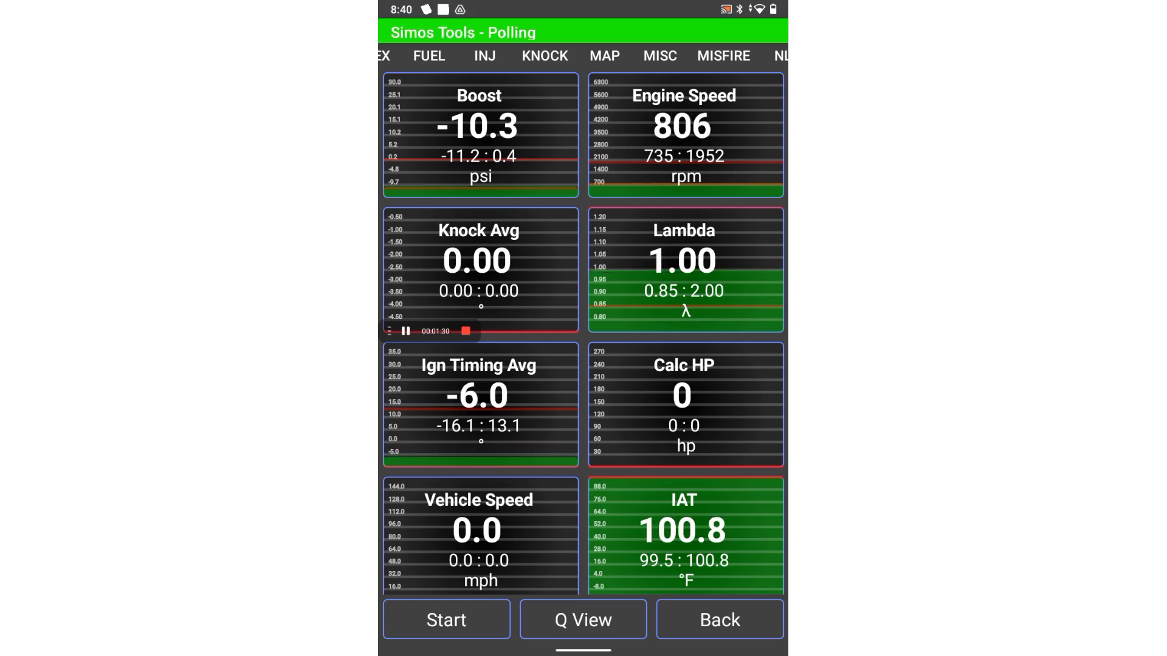
Scrub through the Q View quick graph to read the logged values, then close it
{"action": "left_click", "coordinate": [583, 620]}
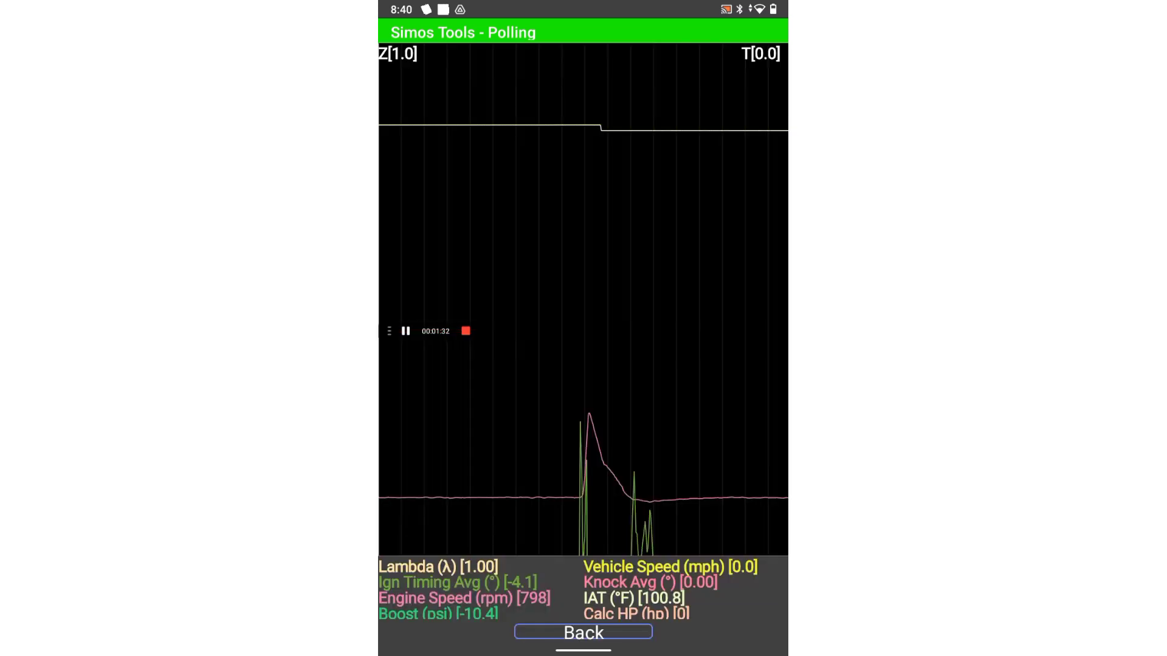
{"action": "left_click_drag", "start_coordinate": [525, 243], "coordinate": [661, 243]}
{"action": "left_click", "coordinate": [583, 632]}
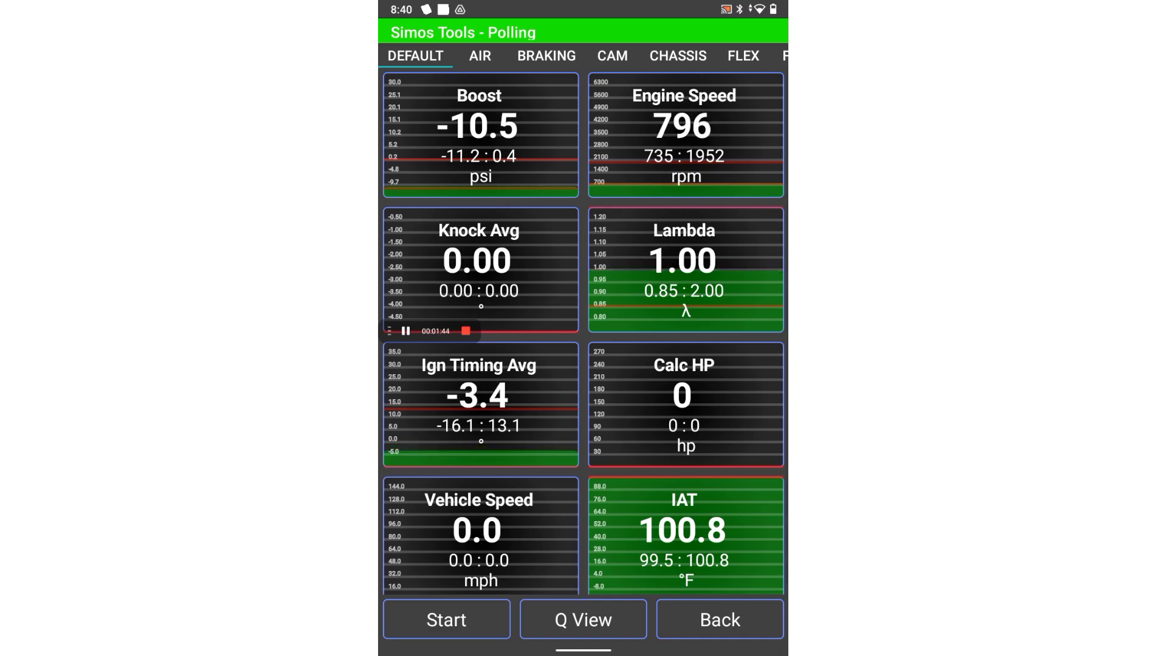
Browse the BRAKING, CAM and CHASSIS gauge pages, then return to the main menu
{"action": "left_click", "coordinate": [546, 55]}
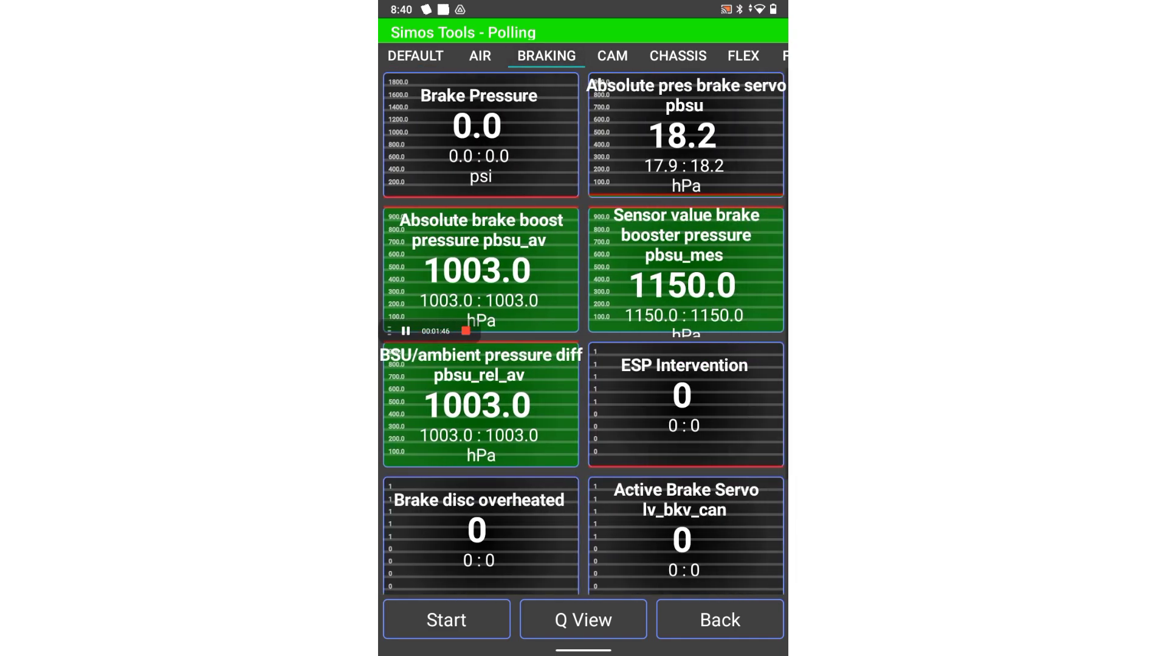
{"action": "left_click", "coordinate": [612, 55]}
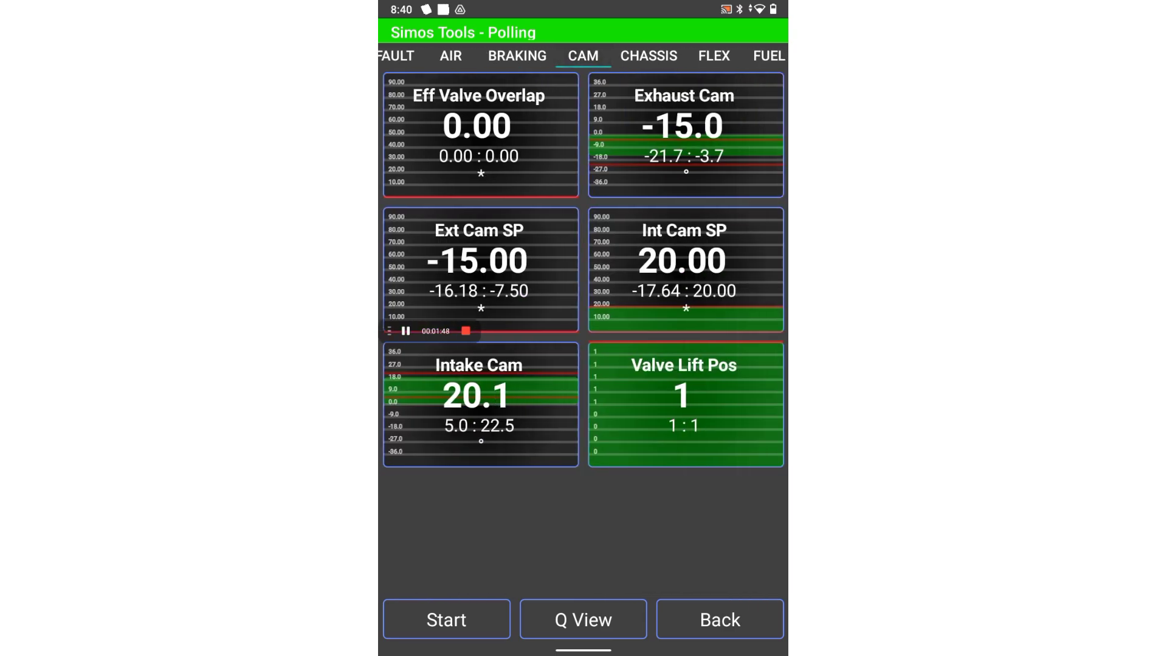
{"action": "left_click", "coordinate": [633, 56]}
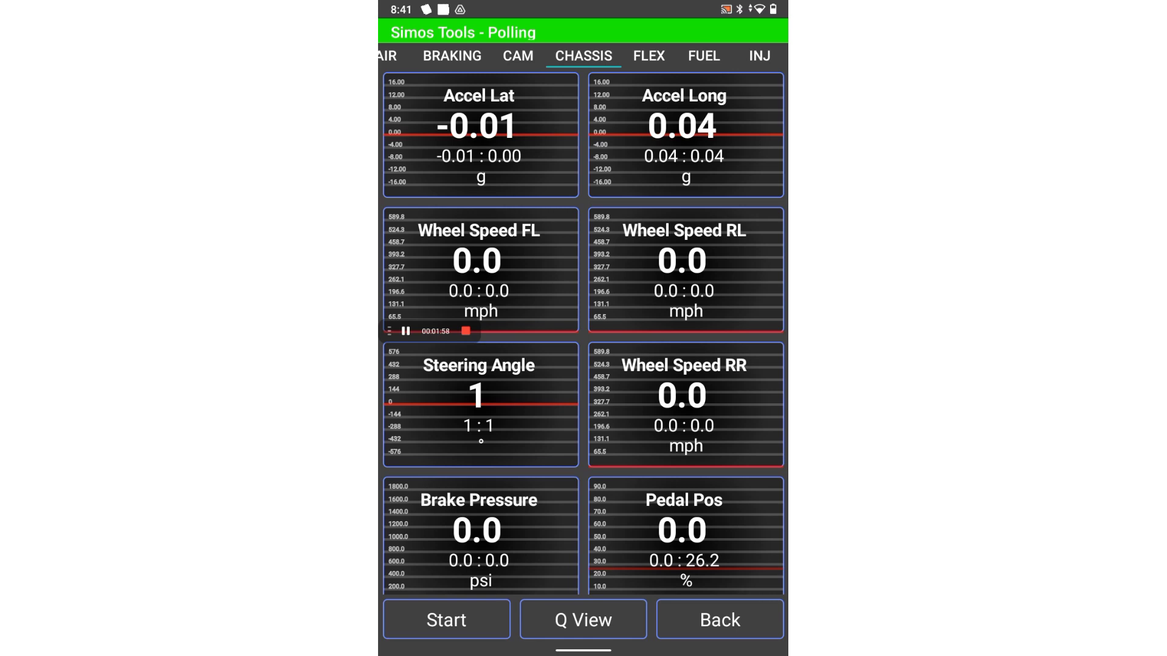
{"action": "left_click", "coordinate": [720, 620]}
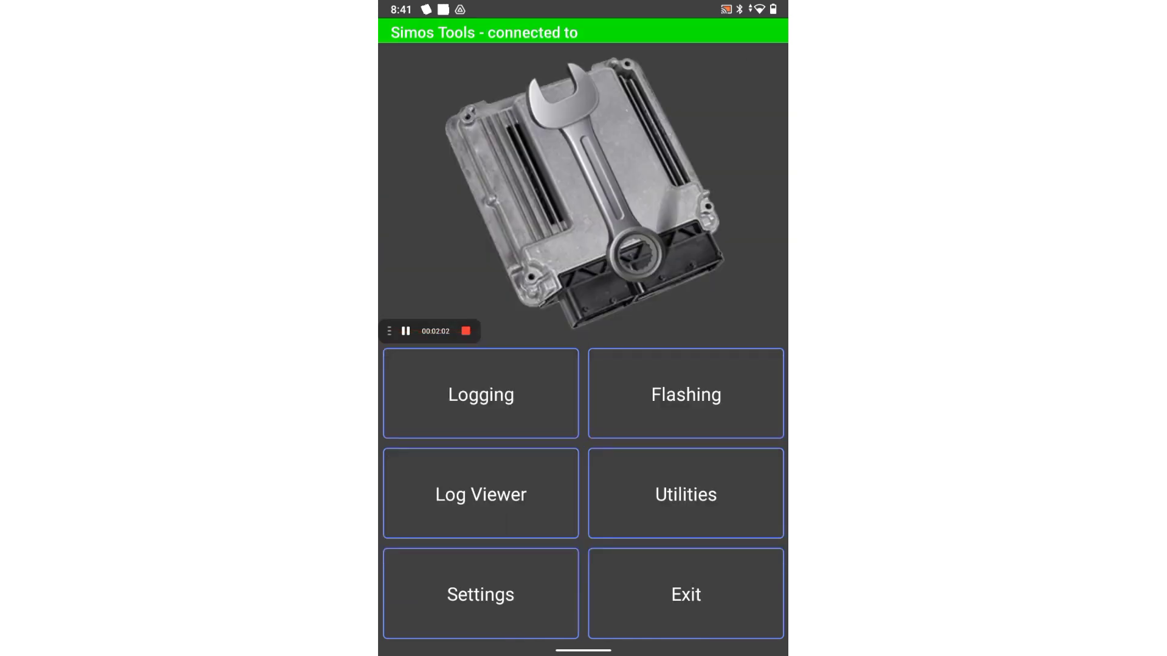
Open the Log Viewer and load simostools-2023_09_01-20_40_13.csv from Downloads through the file picker
{"action": "left_click", "coordinate": [480, 493]}
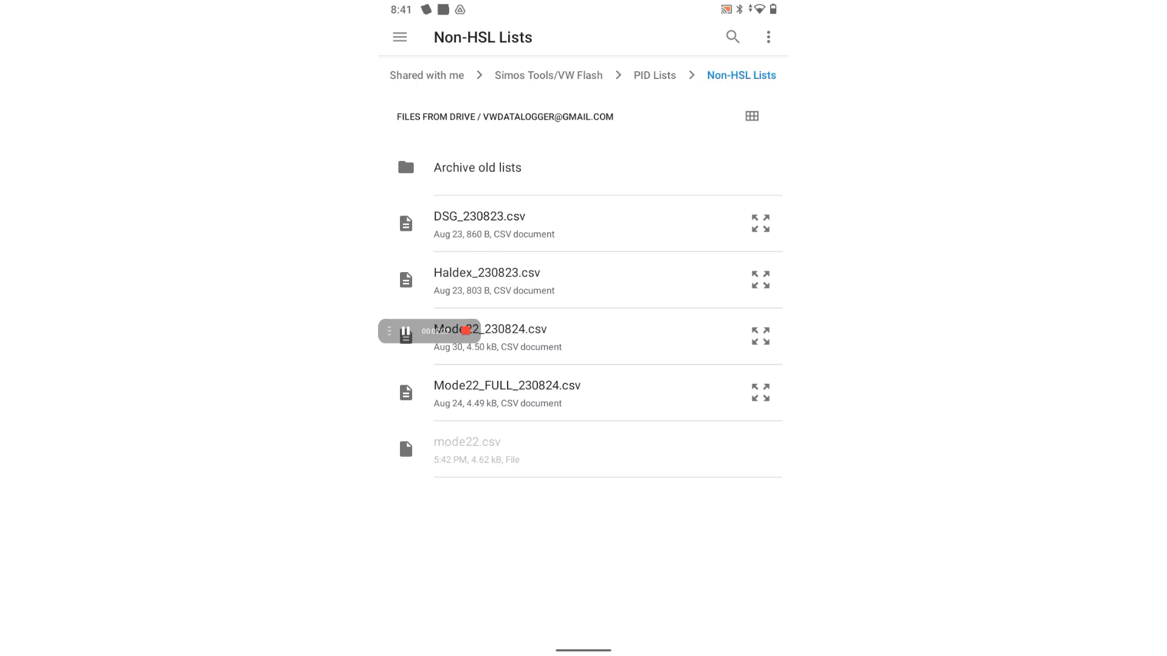
{"action": "left_click", "coordinate": [548, 75]}
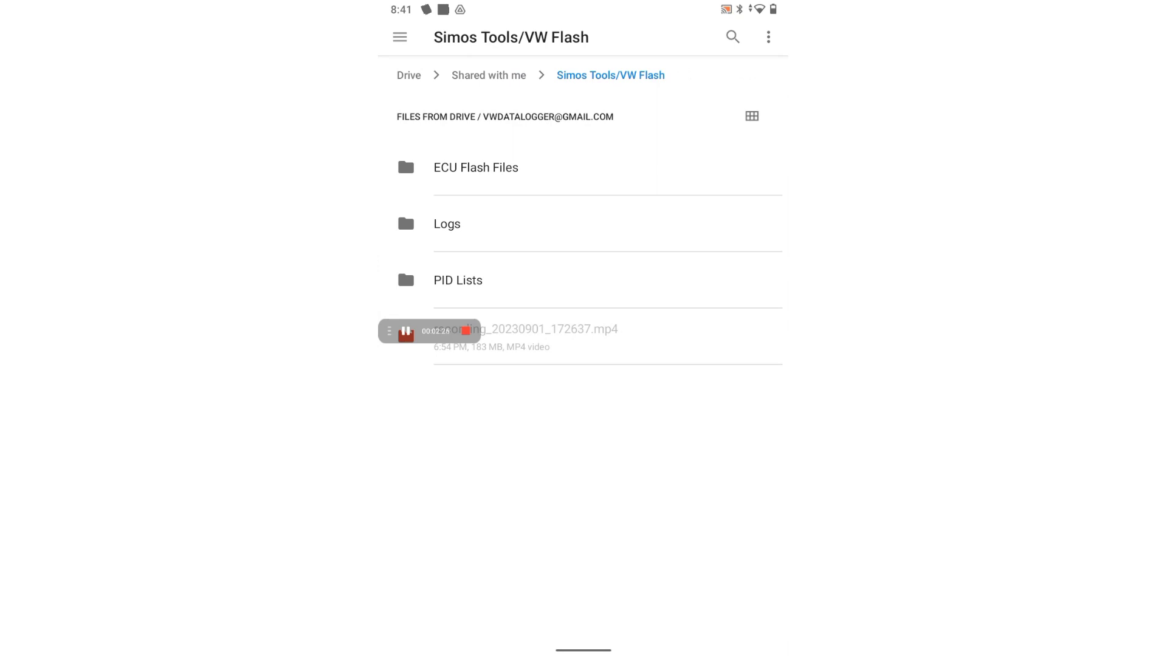
{"action": "left_click", "coordinate": [447, 224]}
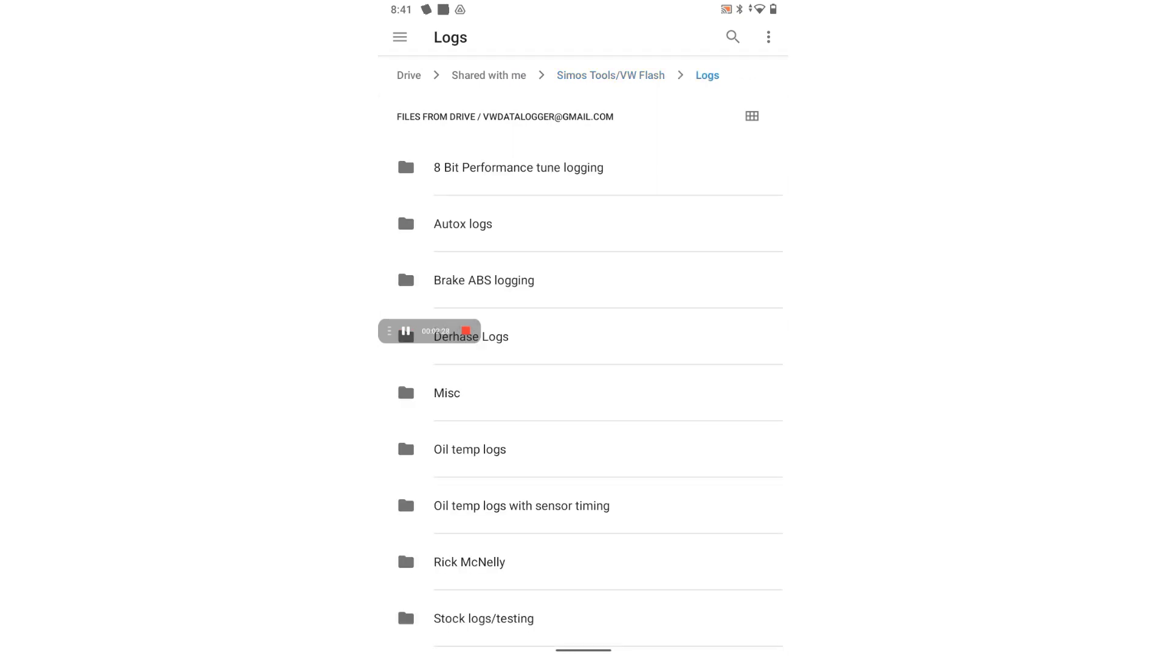
{"action": "left_click", "coordinate": [399, 37]}
{"action": "left_click", "coordinate": [454, 126]}
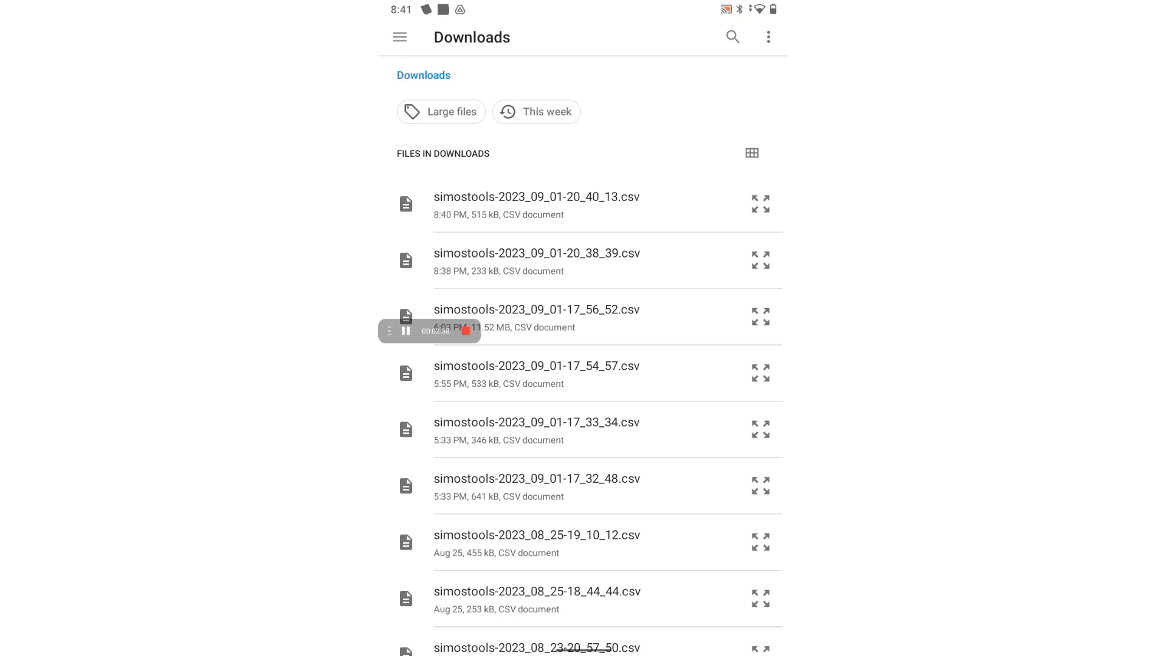
{"action": "left_click", "coordinate": [536, 205]}
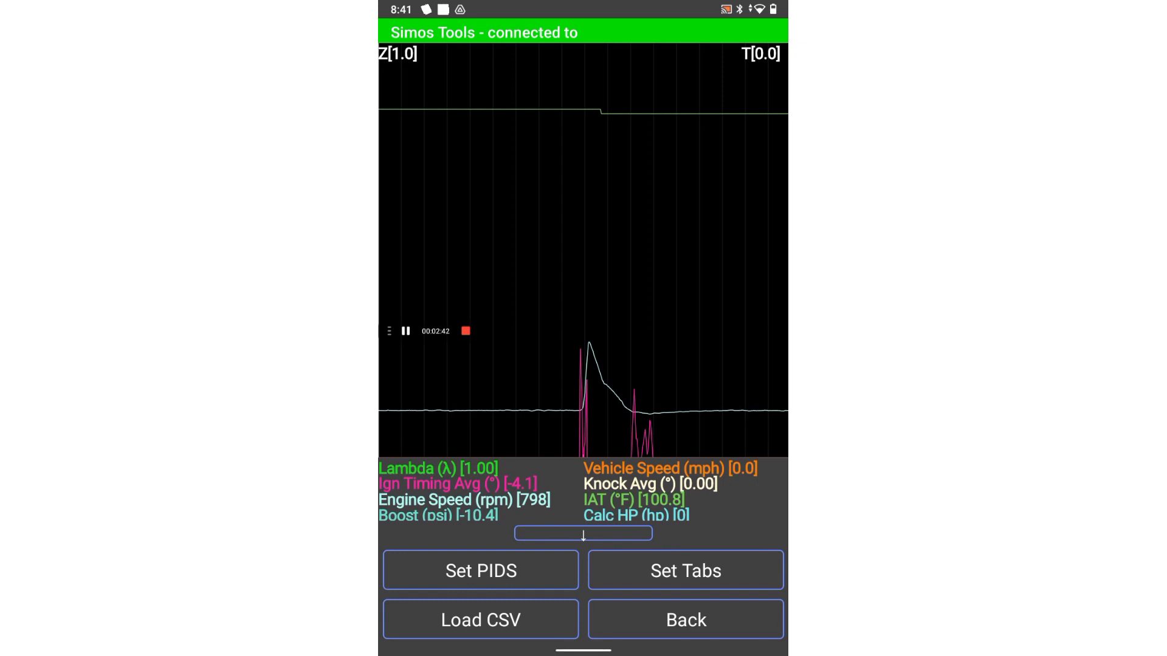
Add Brake Pressure and Coolant Temp to the log viewer's plotted PIDs
{"action": "left_click", "coordinate": [481, 570]}
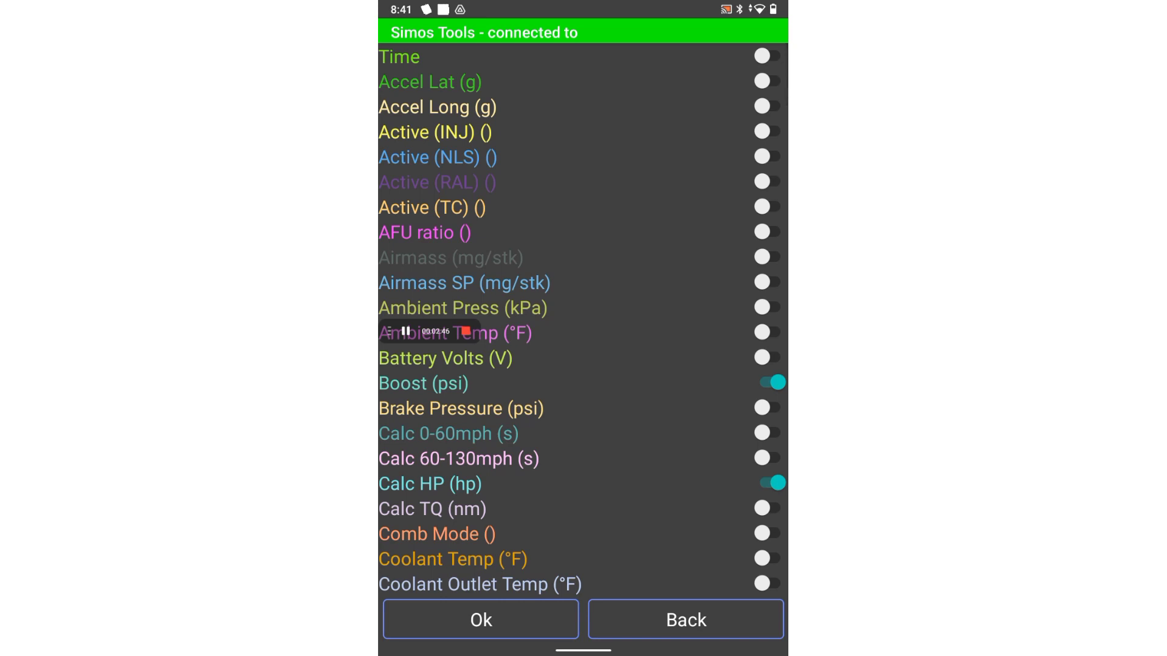
{"action": "left_click", "coordinate": [770, 408]}
{"action": "scroll", "coordinate": [583, 319], "scroll_direction": "down", "scroll_amount": 3}
{"action": "left_click", "coordinate": [771, 403]}
{"action": "left_click", "coordinate": [481, 620]}
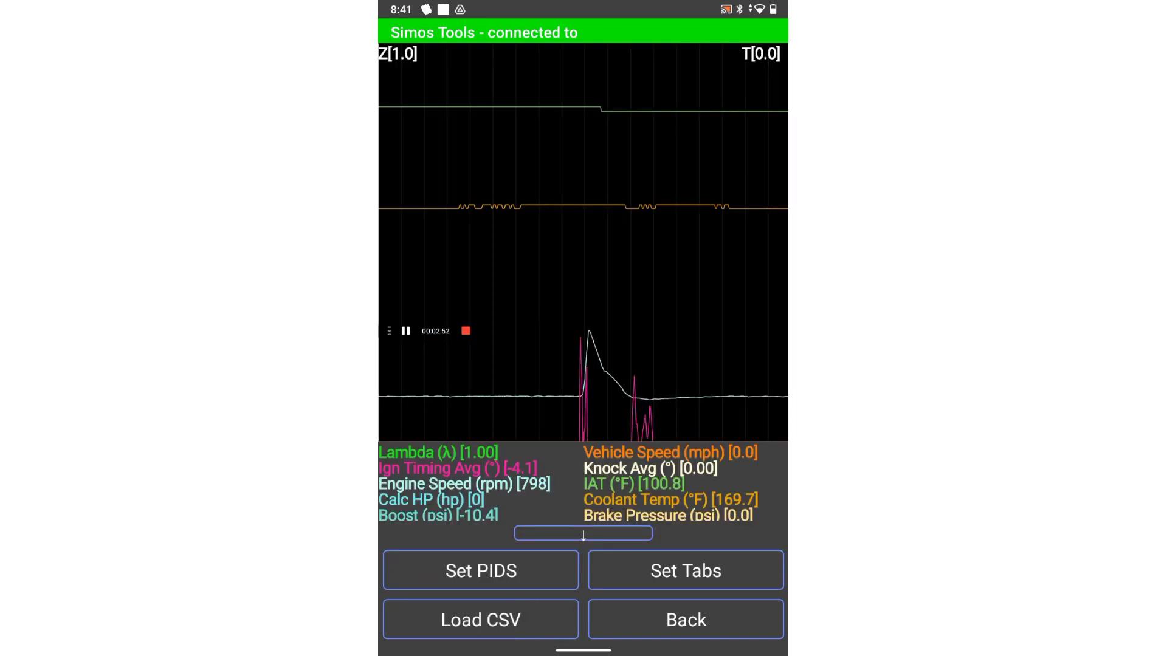
Scrub the log graph around 9.8 s, toggling the graph height, then close the viewer
{"action": "mouse_move", "coordinate": [587, 243]}
{"action": "left_mouse_down"}
{"action": "mouse_move", "coordinate": [653, 243]}
{"action": "mouse_move", "coordinate": [581, 243]}
{"action": "left_mouse_up"}
{"action": "left_click", "coordinate": [583, 533]}
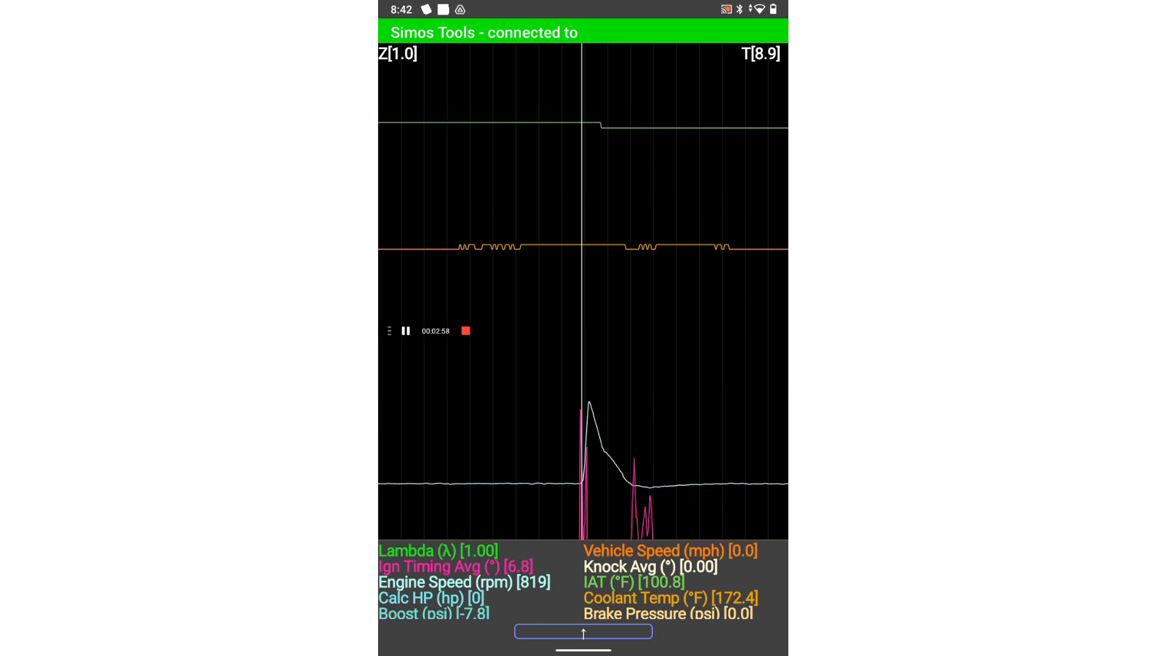
{"action": "left_click", "coordinate": [584, 632]}
{"action": "mouse_move", "coordinate": [582, 243]}
{"action": "left_mouse_down"}
{"action": "mouse_move", "coordinate": [659, 243]}
{"action": "mouse_move", "coordinate": [604, 243]}
{"action": "left_mouse_up"}
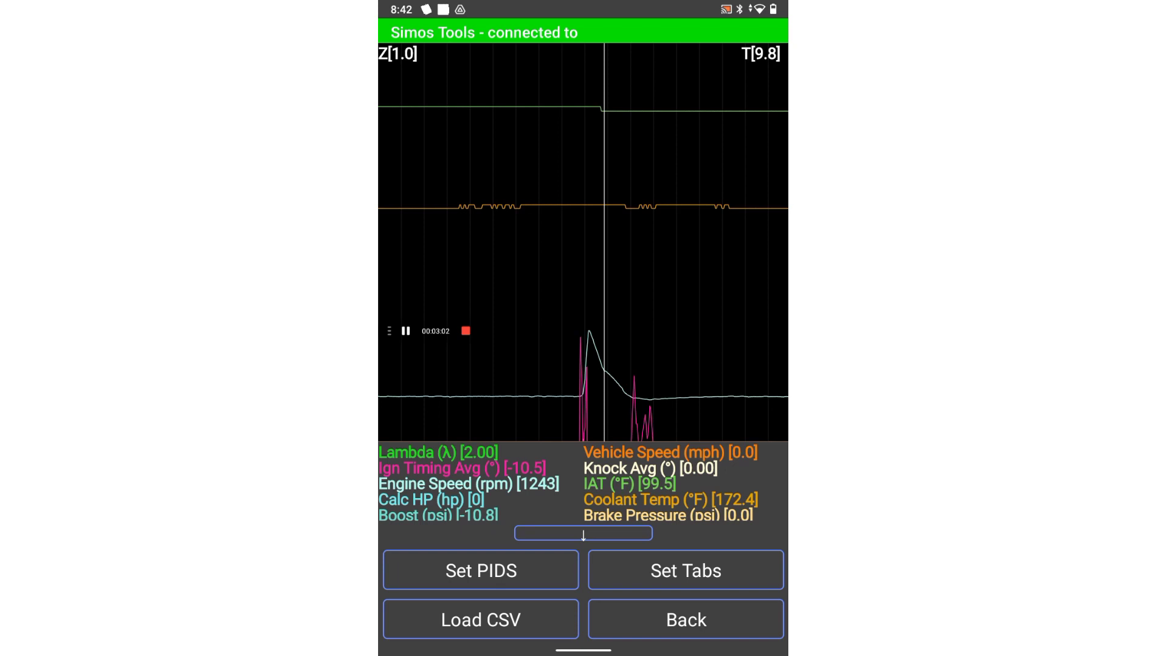
{"action": "left_click", "coordinate": [685, 620]}
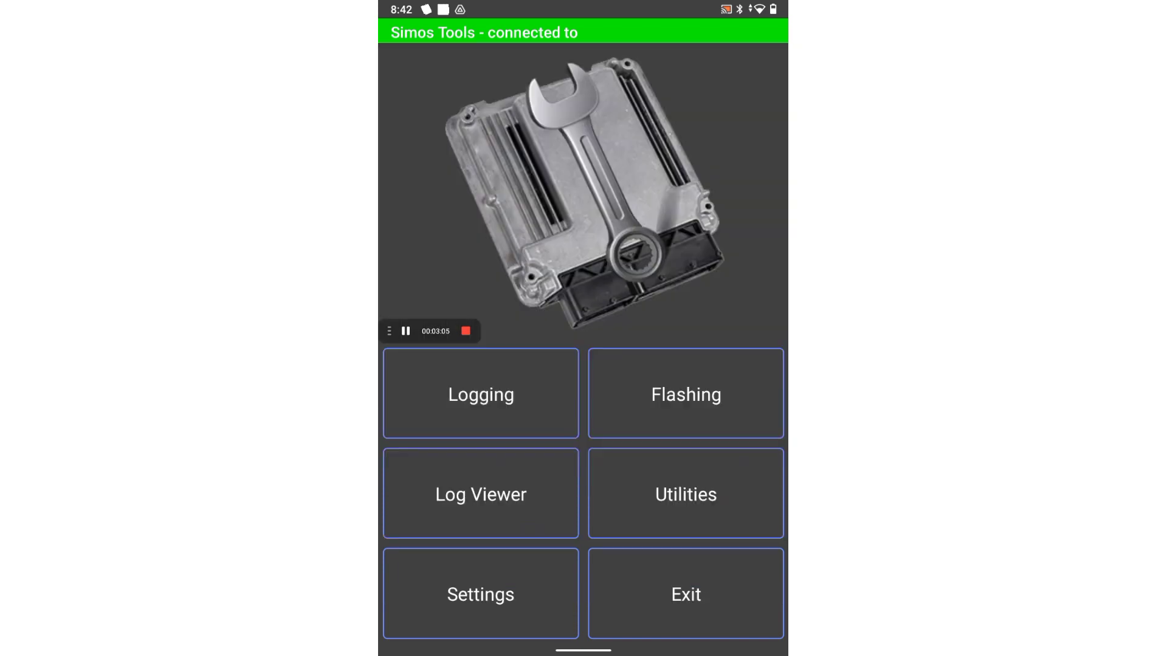
Open the settings, scroll the GENERAL page, and bring up the ADAPTER connection options
{"action": "left_click", "coordinate": [480, 594]}
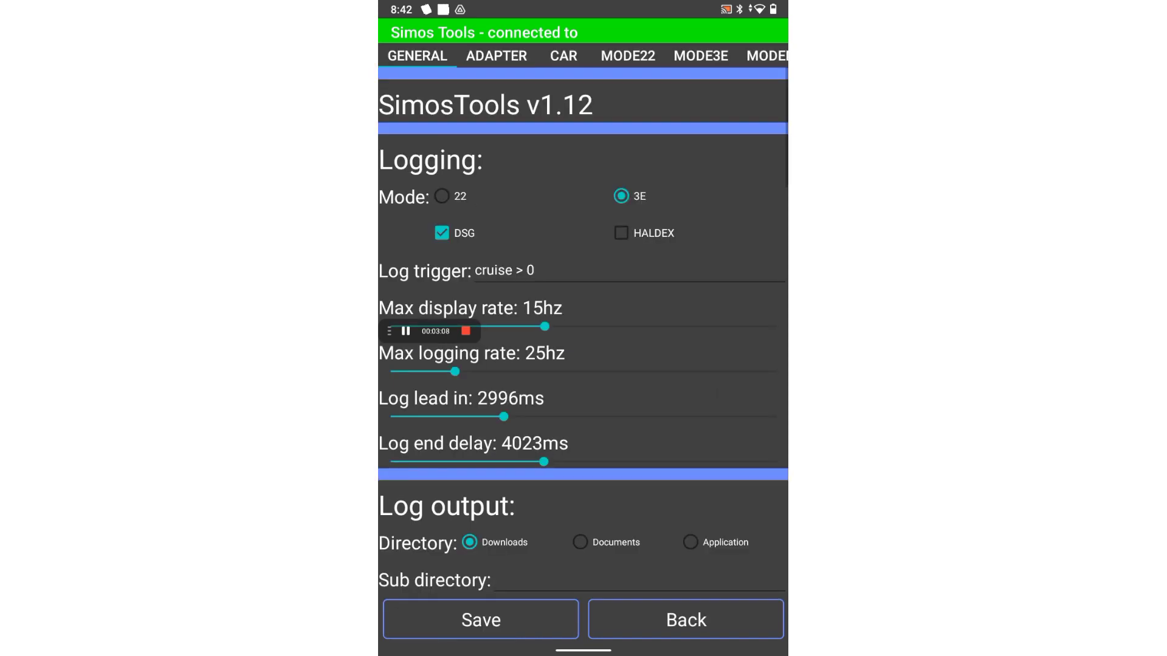
{"action": "scroll", "coordinate": [582, 330], "scroll_direction": "down", "scroll_amount": 6}
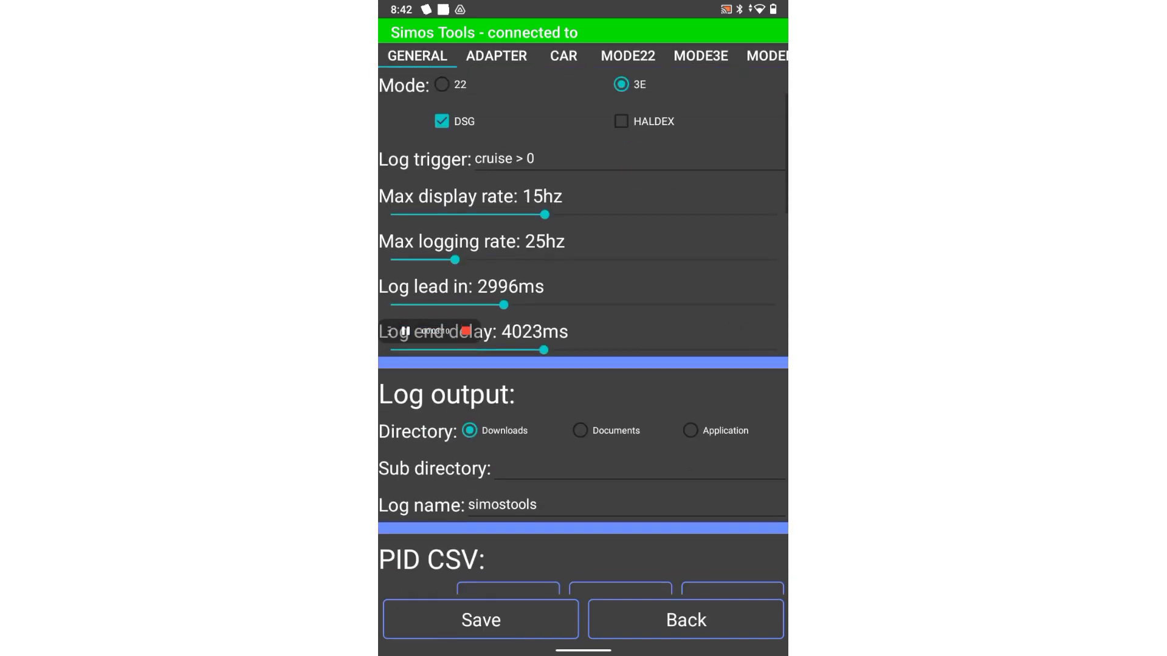
{"action": "scroll", "coordinate": [582, 364], "scroll_direction": "down", "scroll_amount": 2}
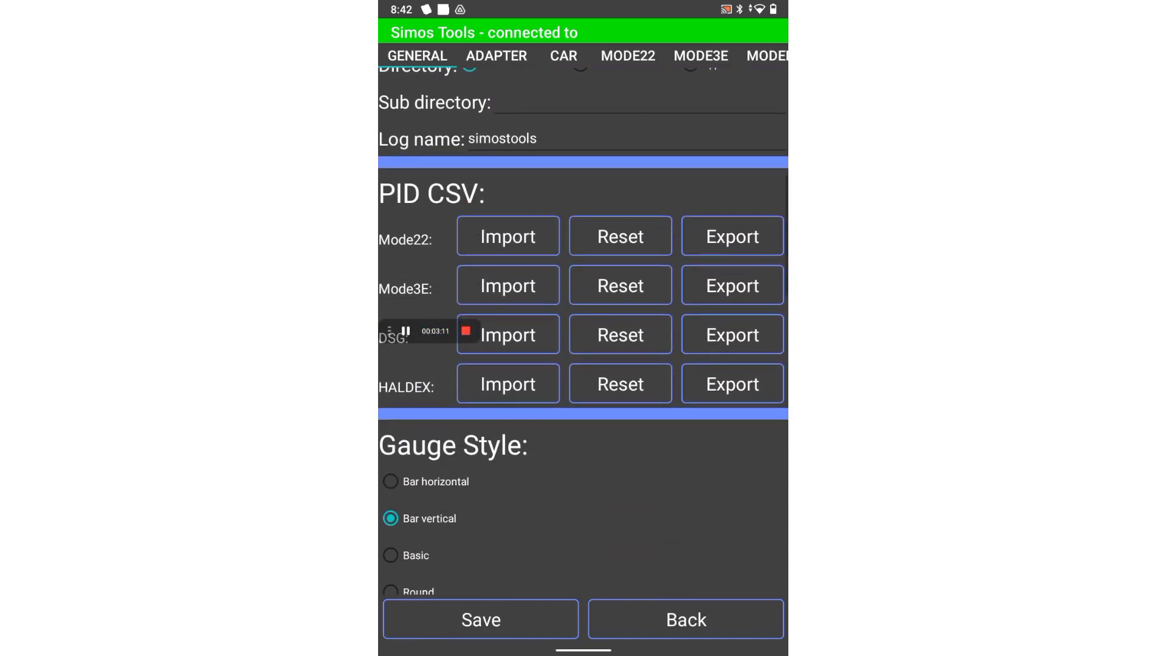
{"action": "scroll", "coordinate": [583, 364], "scroll_direction": "down", "scroll_amount": 3}
{"action": "scroll", "coordinate": [583, 365], "scroll_direction": "down", "scroll_amount": 5}
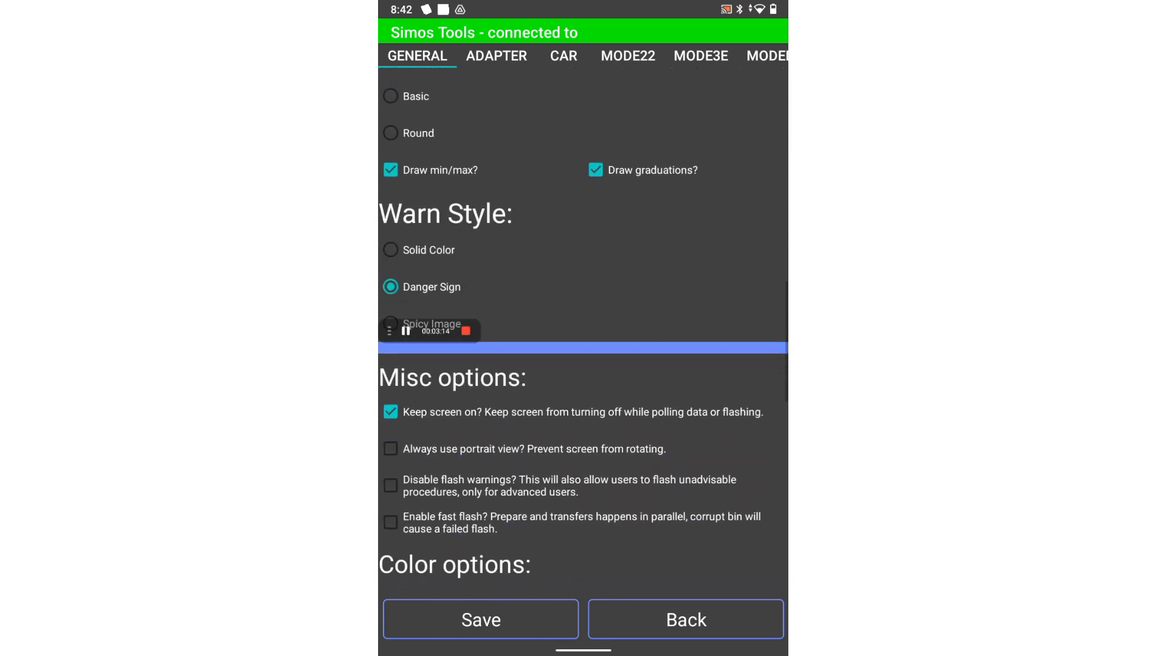
{"action": "scroll", "coordinate": [583, 365], "scroll_direction": "up", "scroll_amount": 4}
{"action": "scroll", "coordinate": [583, 330], "scroll_direction": "up", "scroll_amount": 5}
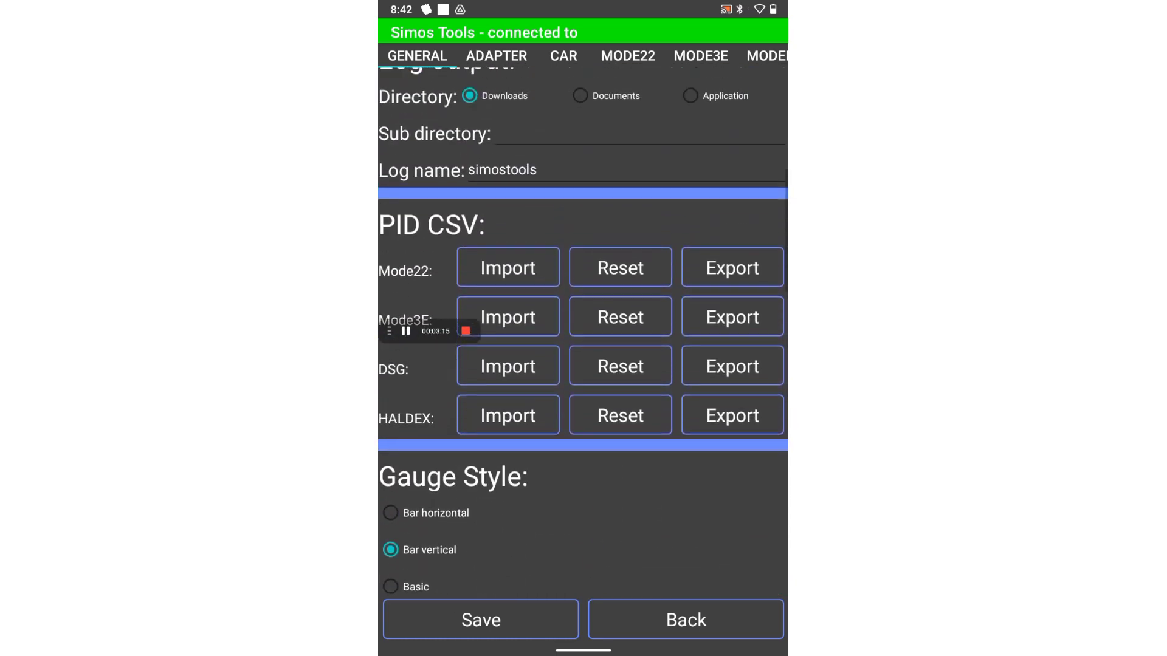
{"action": "left_click", "coordinate": [497, 55]}
{"action": "scroll", "coordinate": [583, 365], "scroll_direction": "down", "scroll_amount": 2}
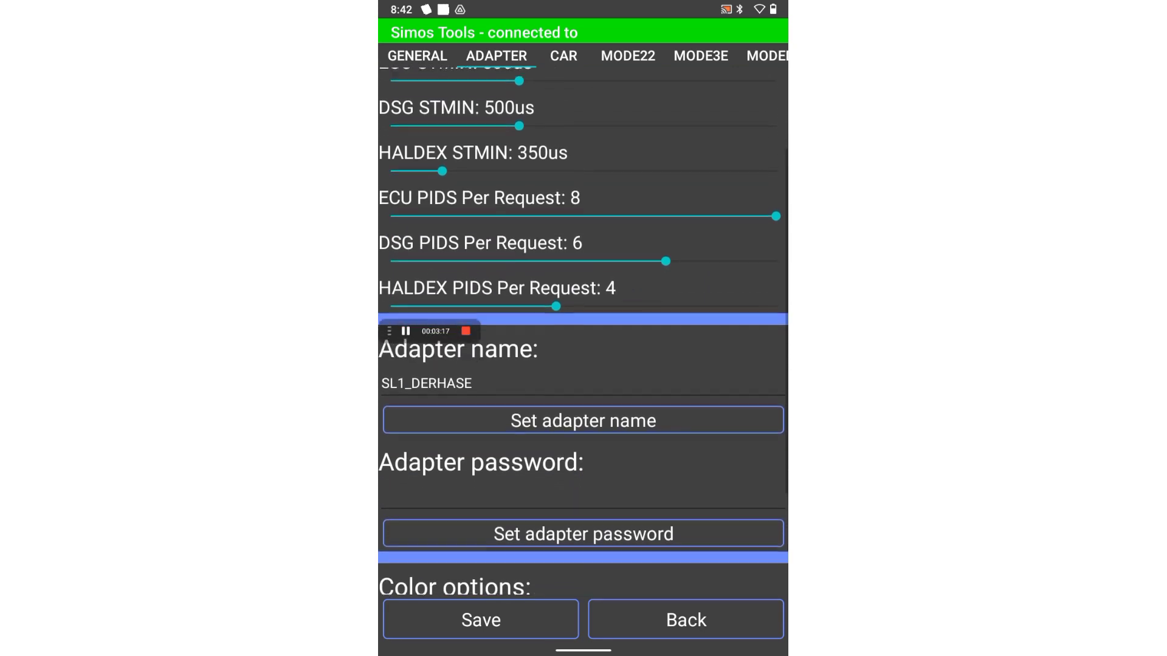
{"action": "scroll", "coordinate": [583, 332], "scroll_direction": "down", "scroll_amount": 1}
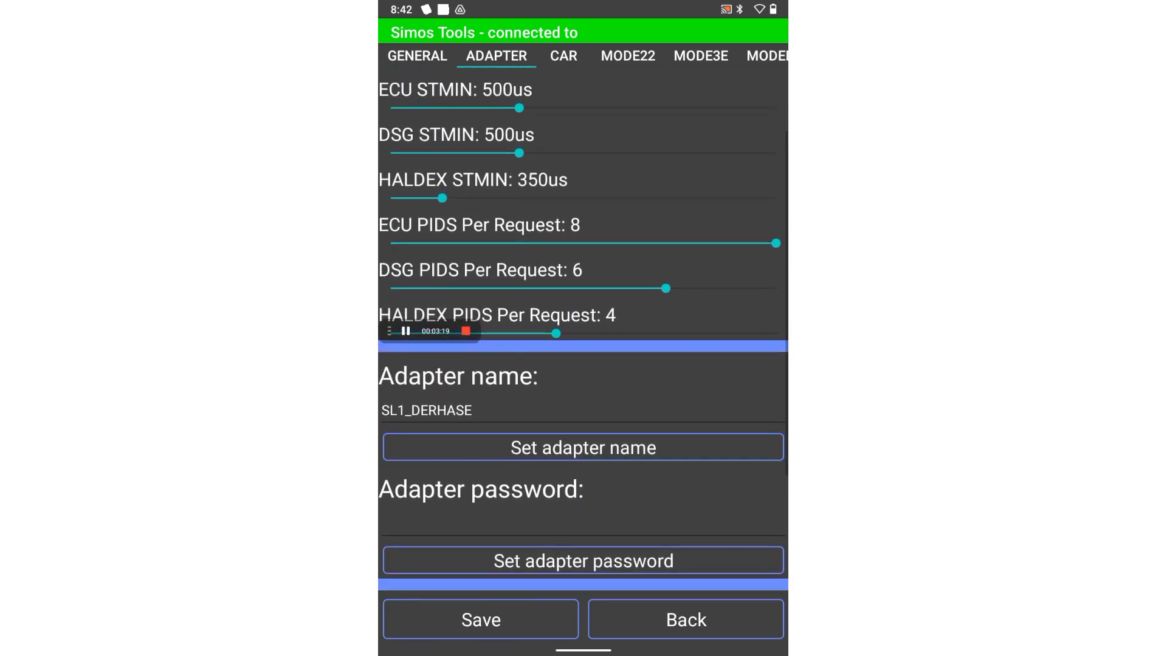
Re-apply the existing adapter name with Set adapter name, confirm YES, and return to the main menu
{"action": "left_click", "coordinate": [472, 411]}
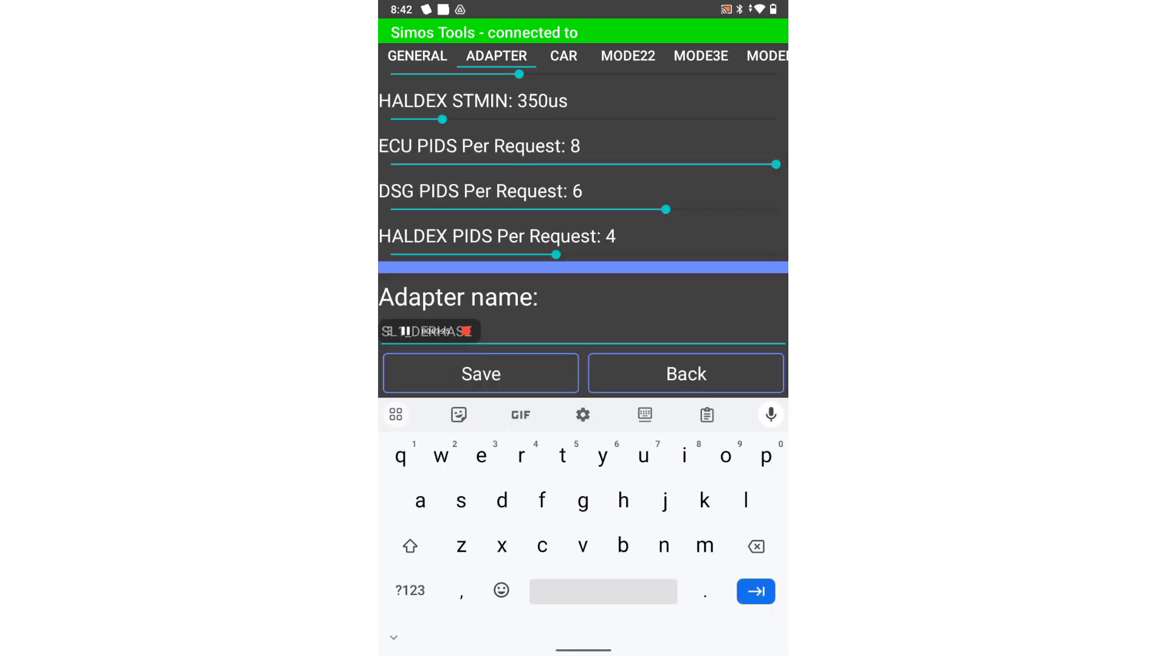
{"action": "left_click_drag", "start_coordinate": [428, 331], "coordinate": [428, 248]}
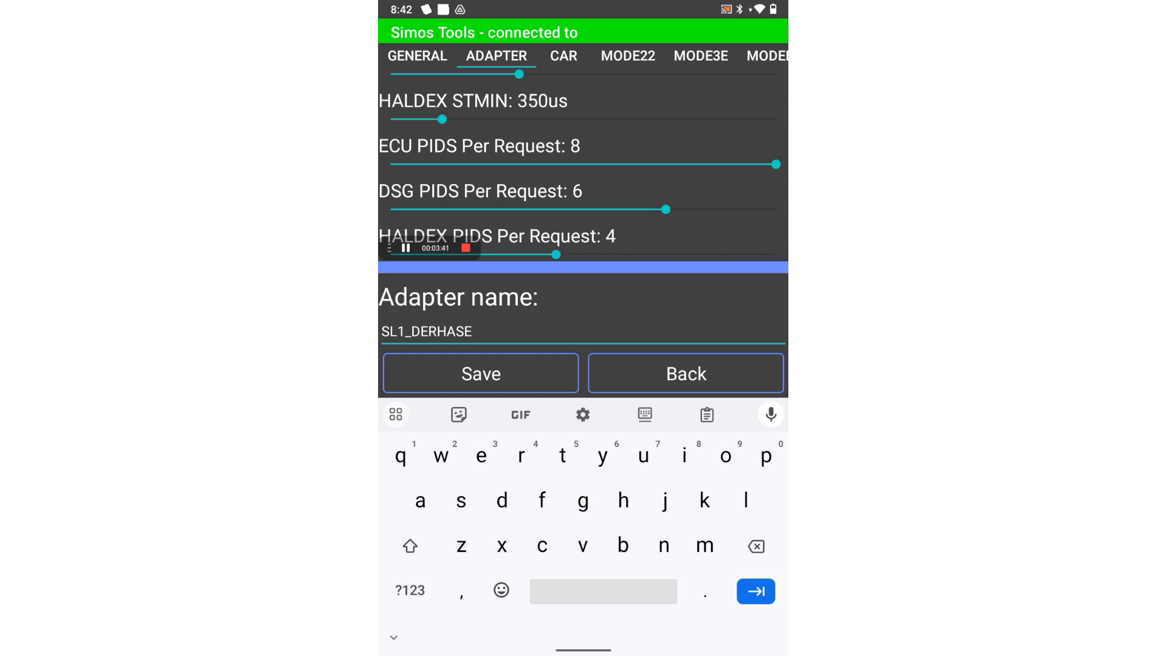
{"action": "left_click", "coordinate": [472, 332]}
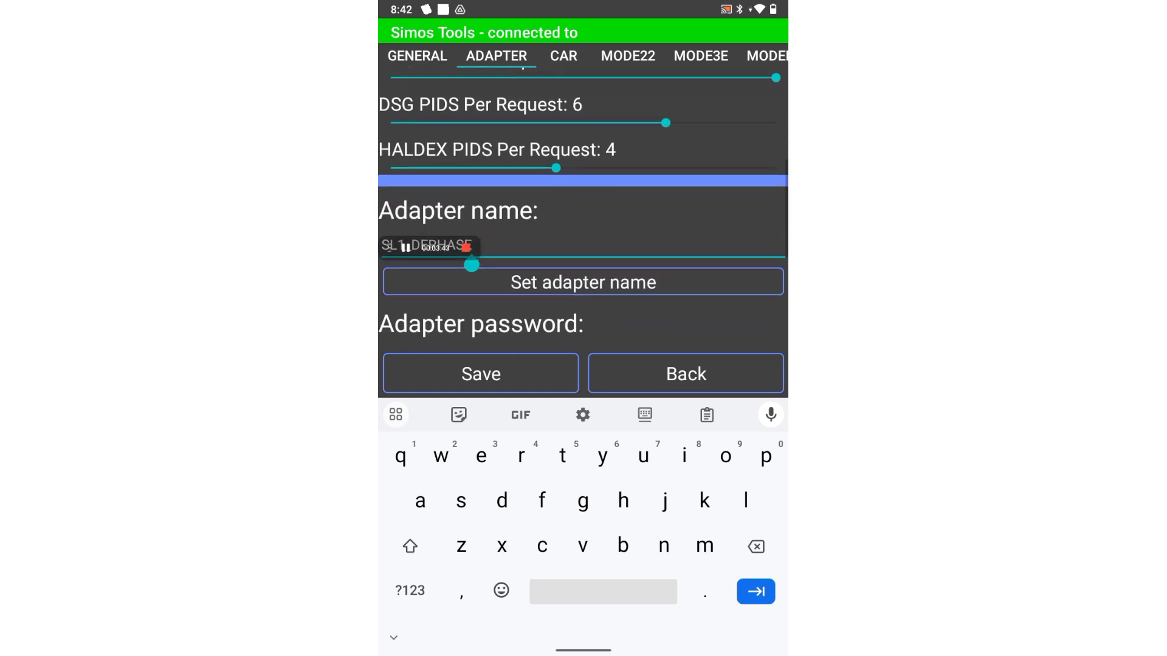
{"action": "left_click", "coordinate": [584, 282]}
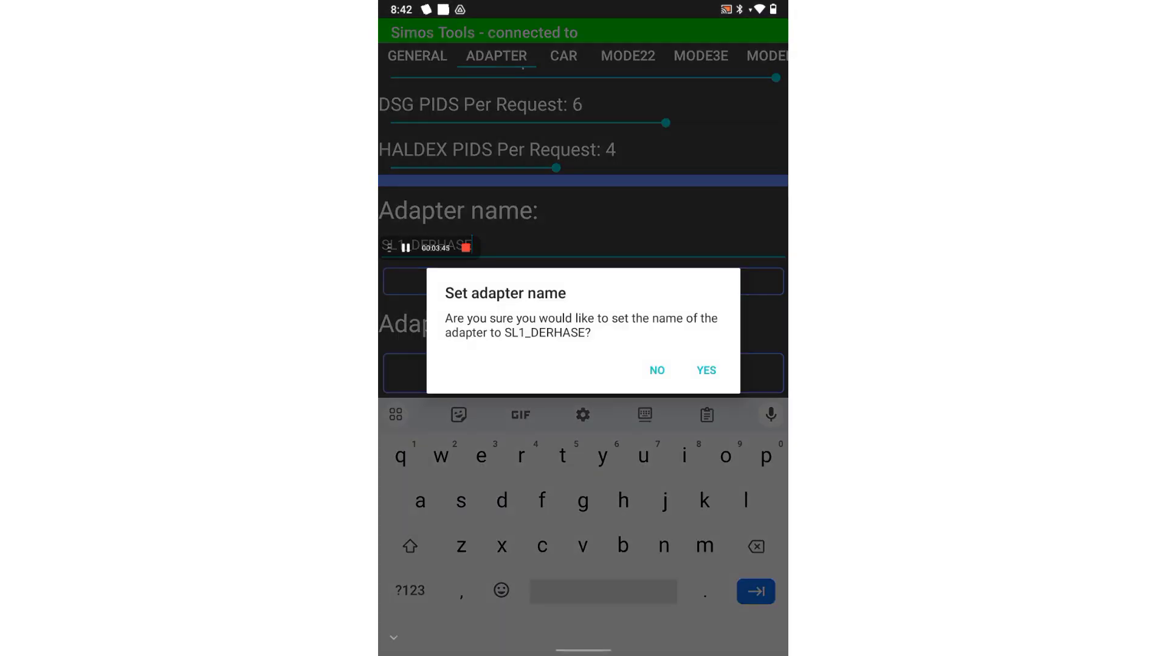
{"action": "left_click", "coordinate": [706, 370]}
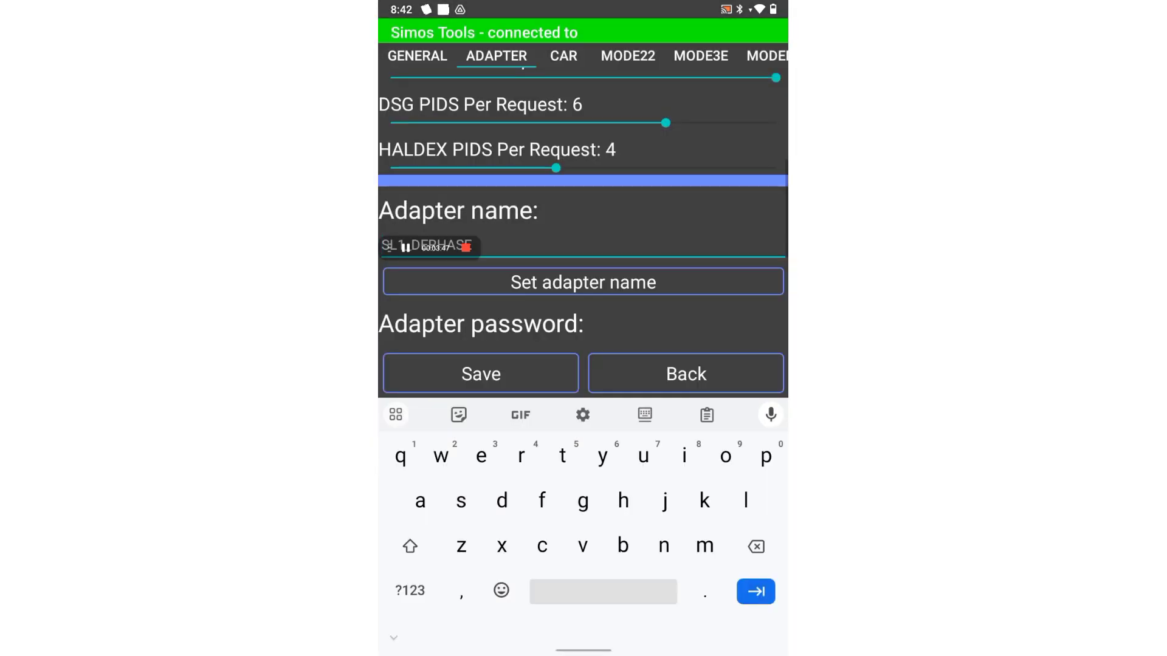
{"action": "left_click", "coordinate": [686, 374]}
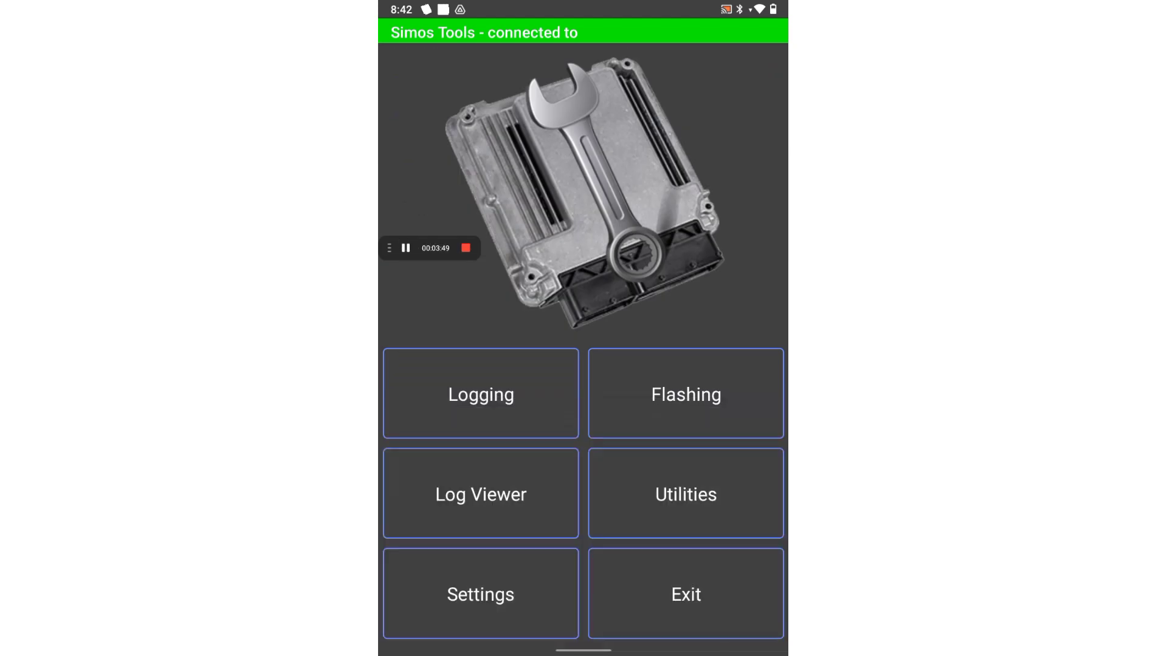
{"action": "left_click", "coordinate": [480, 593]}
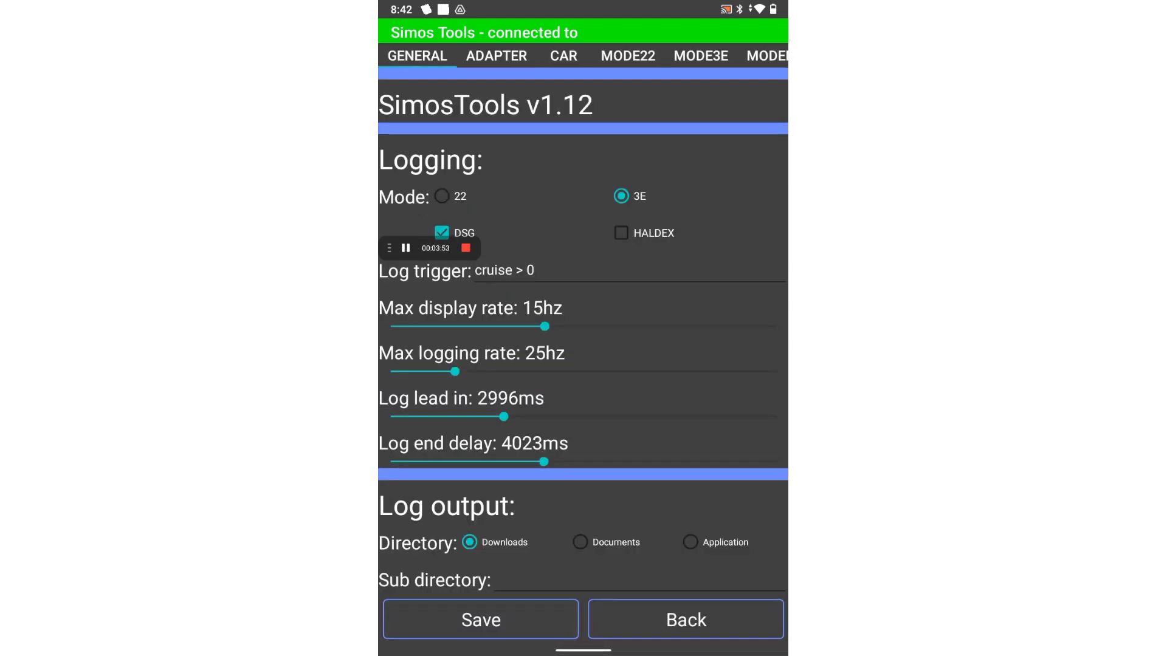
{"action": "left_click", "coordinate": [627, 55]}
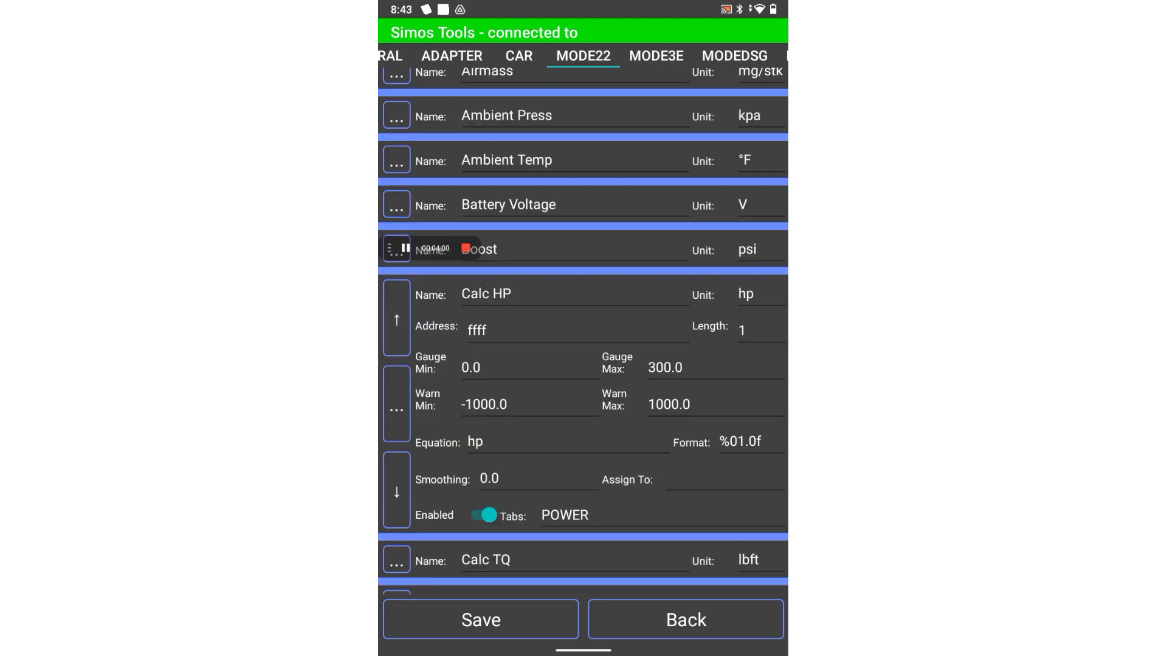
{"action": "scroll", "coordinate": [584, 332], "scroll_direction": "down", "scroll_amount": 3}
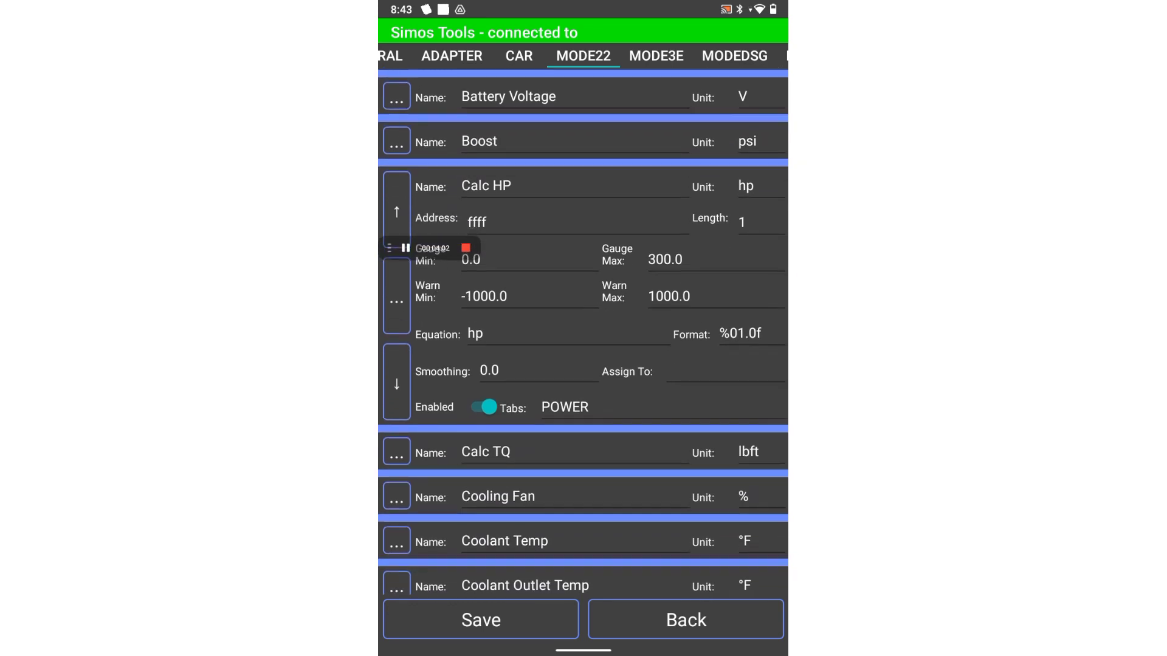
{"action": "left_click", "coordinate": [396, 453]}
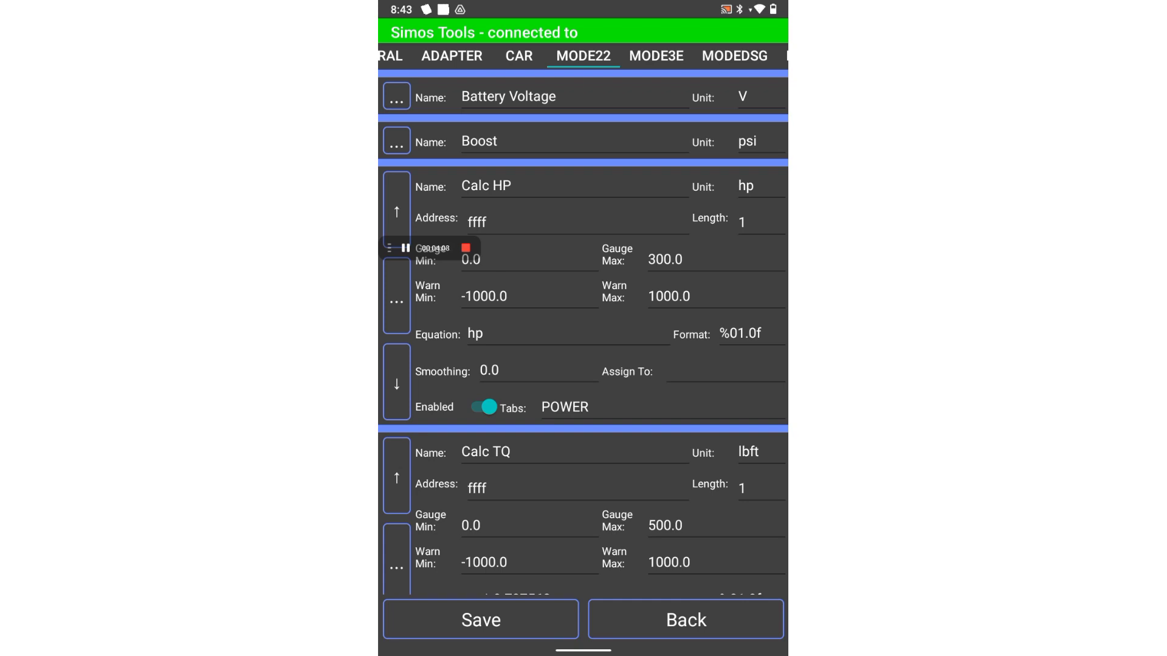
{"action": "scroll", "coordinate": [584, 332], "scroll_direction": "down", "scroll_amount": 2}
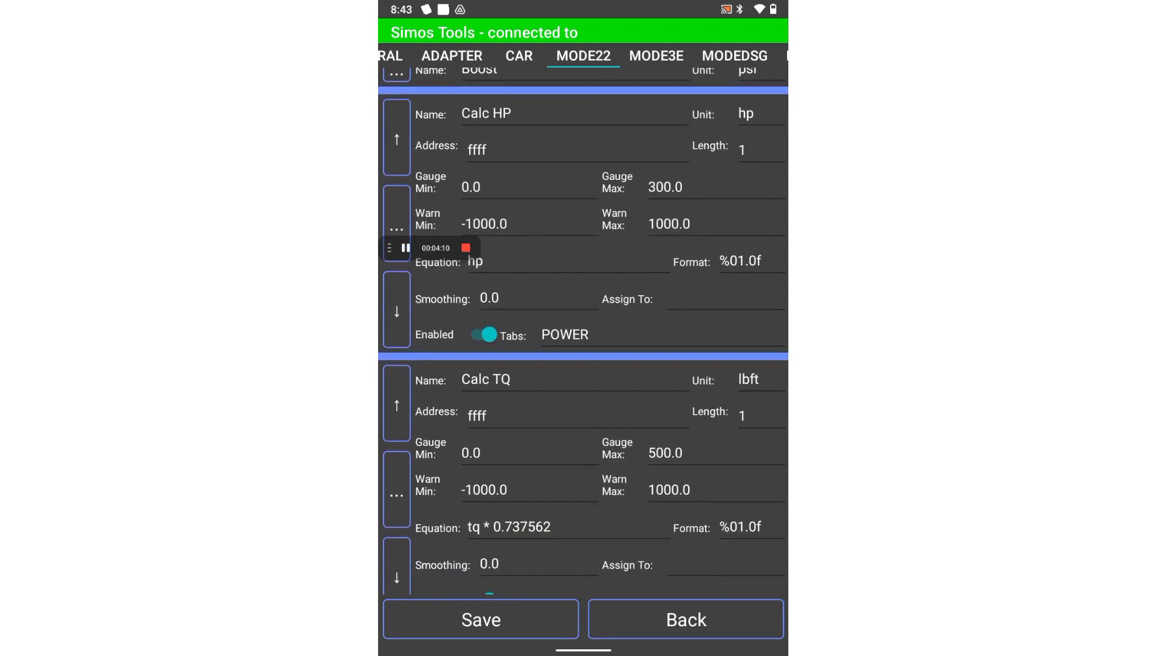
{"action": "scroll", "coordinate": [583, 332], "scroll_direction": "up", "scroll_amount": 1}
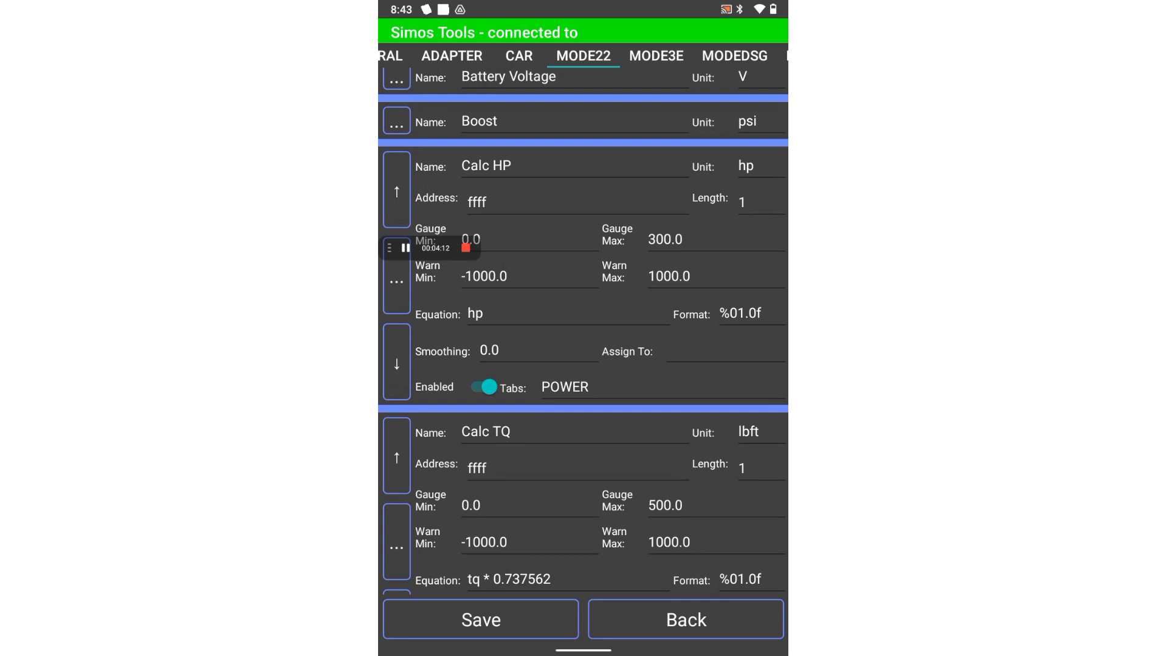
{"action": "scroll", "coordinate": [584, 332], "scroll_direction": "up", "scroll_amount": 1}
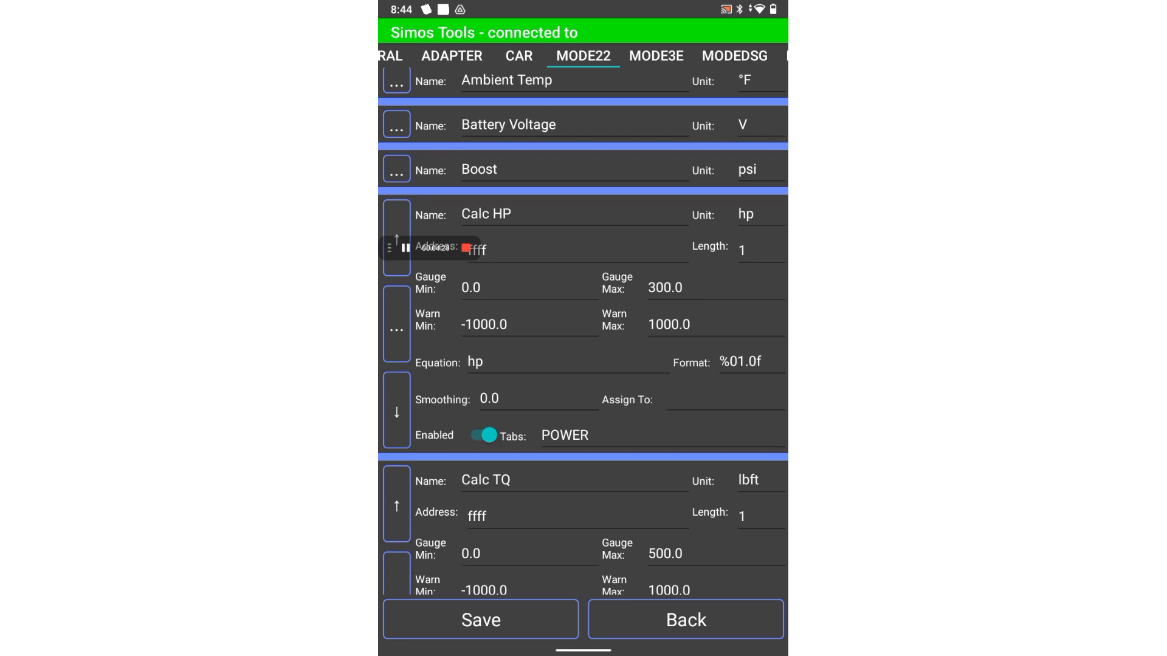
Go from the main menu to the CAR settings and inspect the final gear ratio of 1.0
{"action": "left_click", "coordinate": [685, 620]}
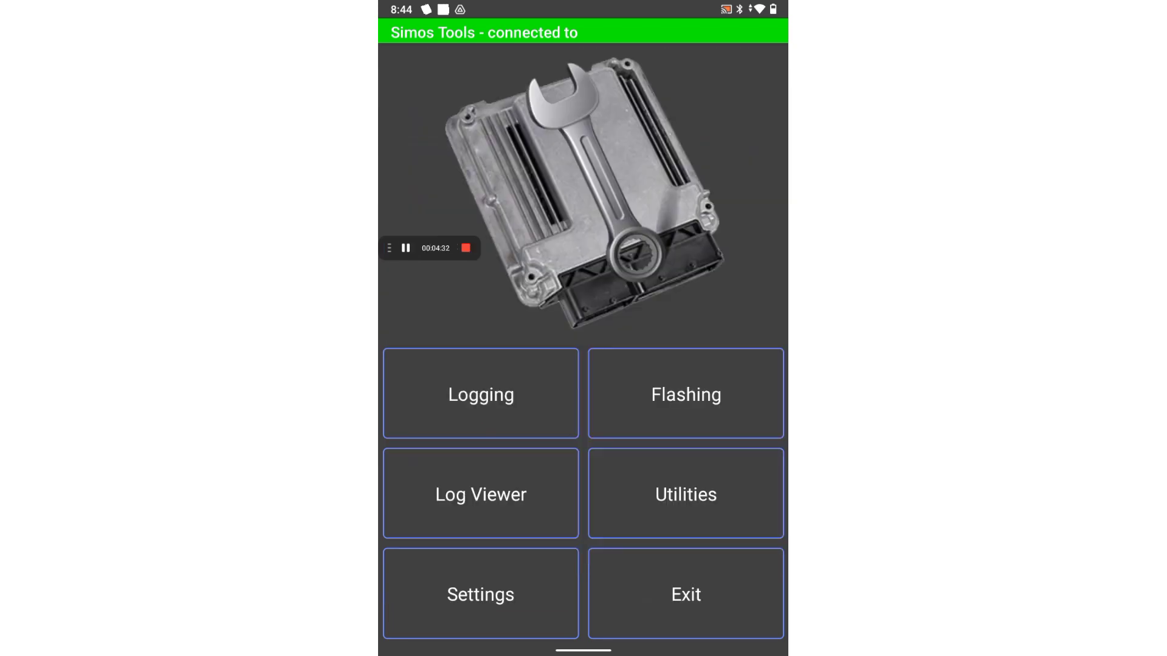
{"action": "left_click", "coordinate": [481, 594]}
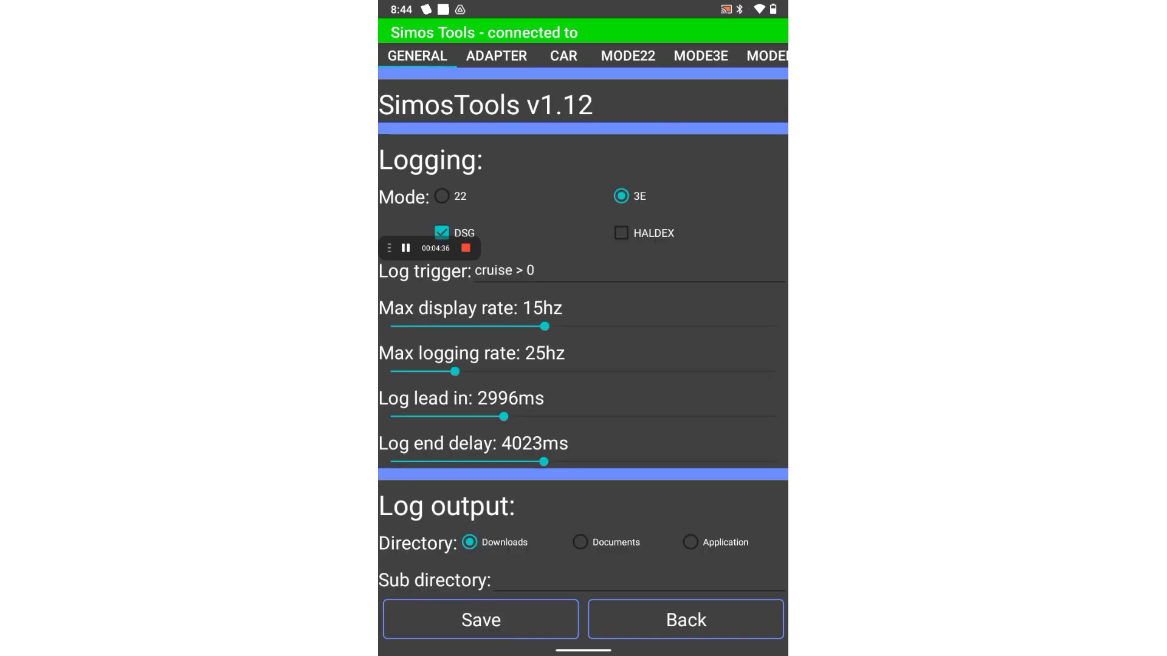
{"action": "left_click", "coordinate": [564, 55]}
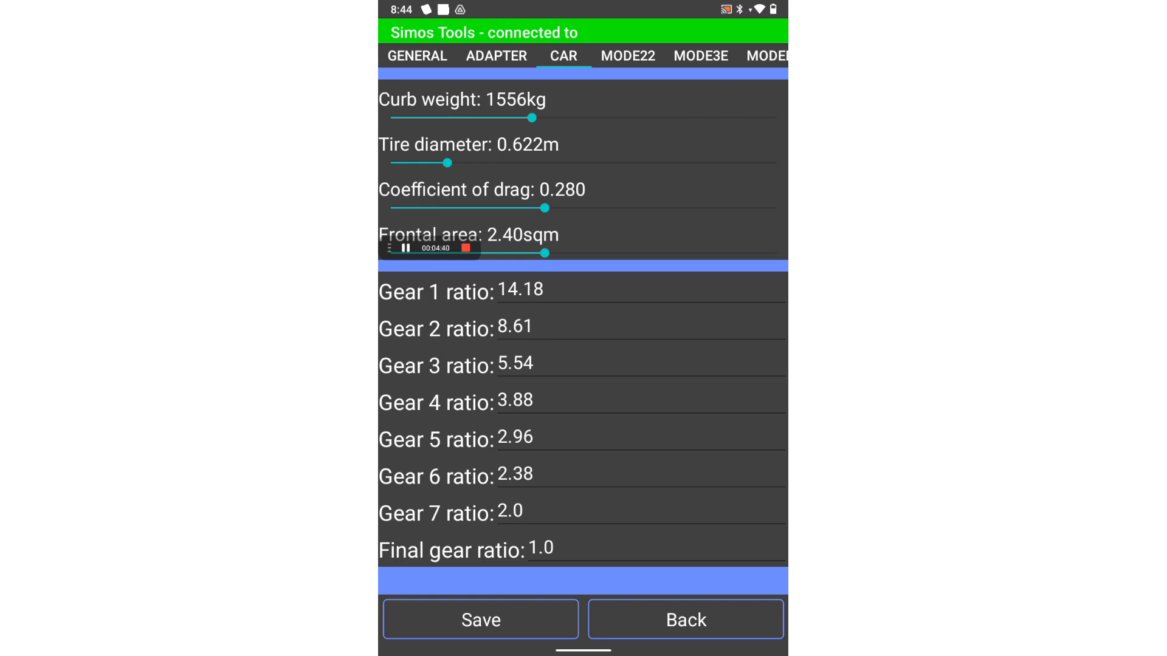
{"action": "scroll", "coordinate": [583, 331], "scroll_direction": "down", "scroll_amount": 1}
{"action": "scroll", "coordinate": [583, 332], "scroll_direction": "up", "scroll_amount": 1}
{"action": "left_click", "coordinate": [552, 549]}
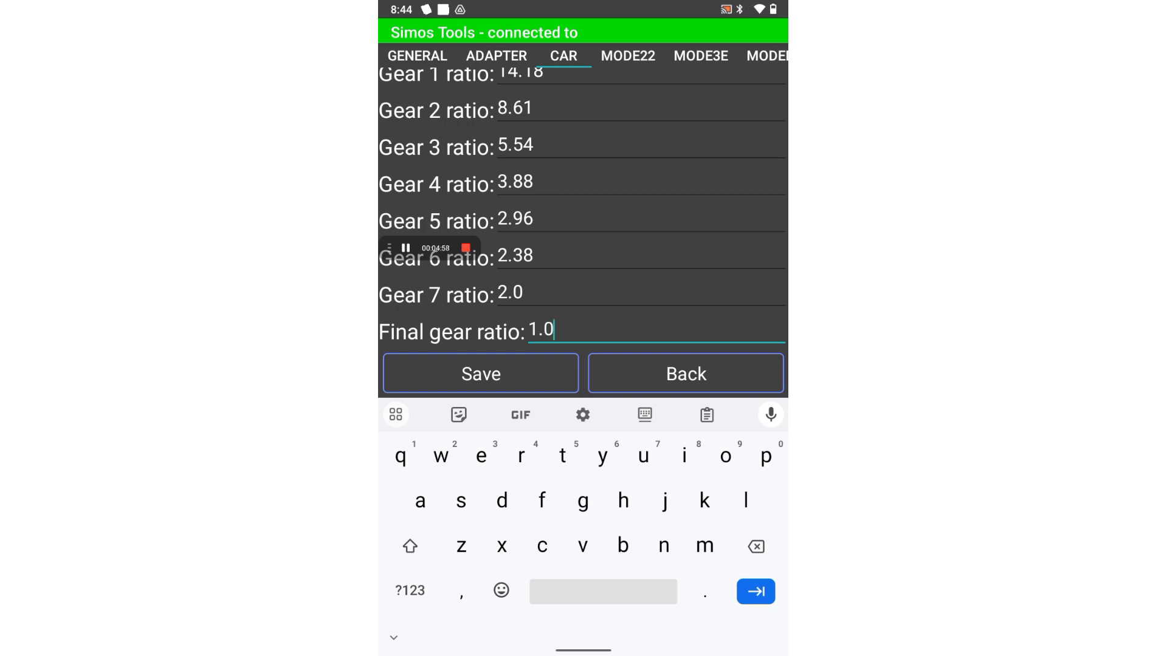
Scroll through the gear ratios and inspect the Gear 5 and Gear 1 (14.18) fields
{"action": "scroll", "coordinate": [583, 207], "scroll_direction": "up", "scroll_amount": 2}
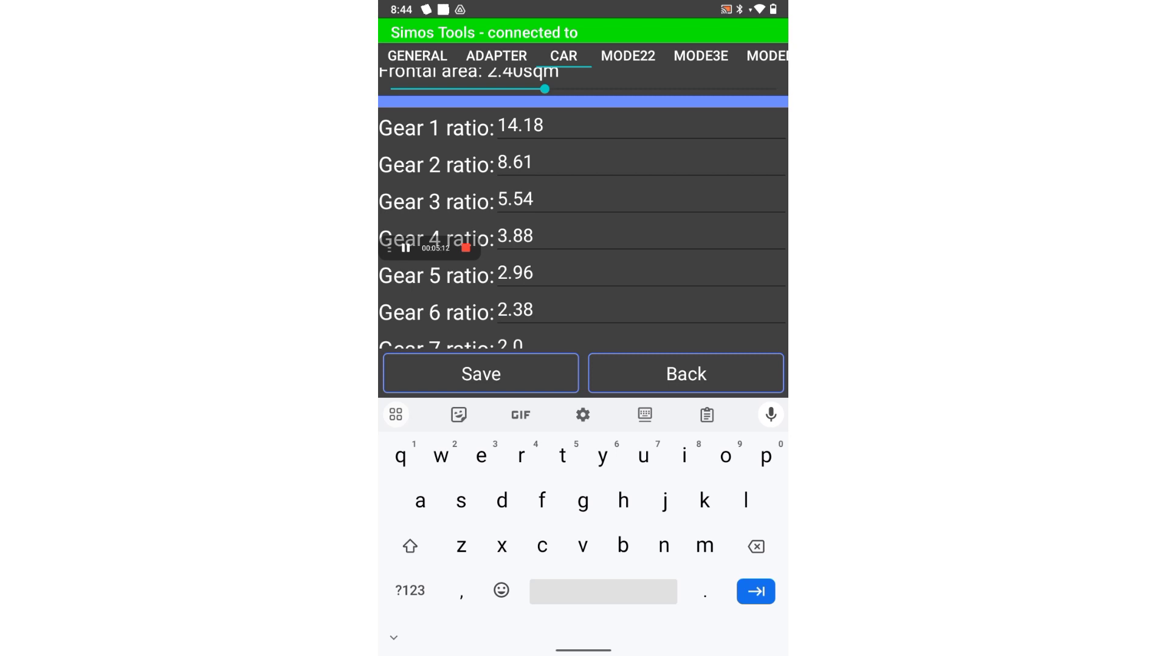
{"action": "scroll", "coordinate": [584, 208], "scroll_direction": "down", "scroll_amount": 2}
{"action": "scroll", "coordinate": [584, 208], "scroll_direction": "up", "scroll_amount": 2}
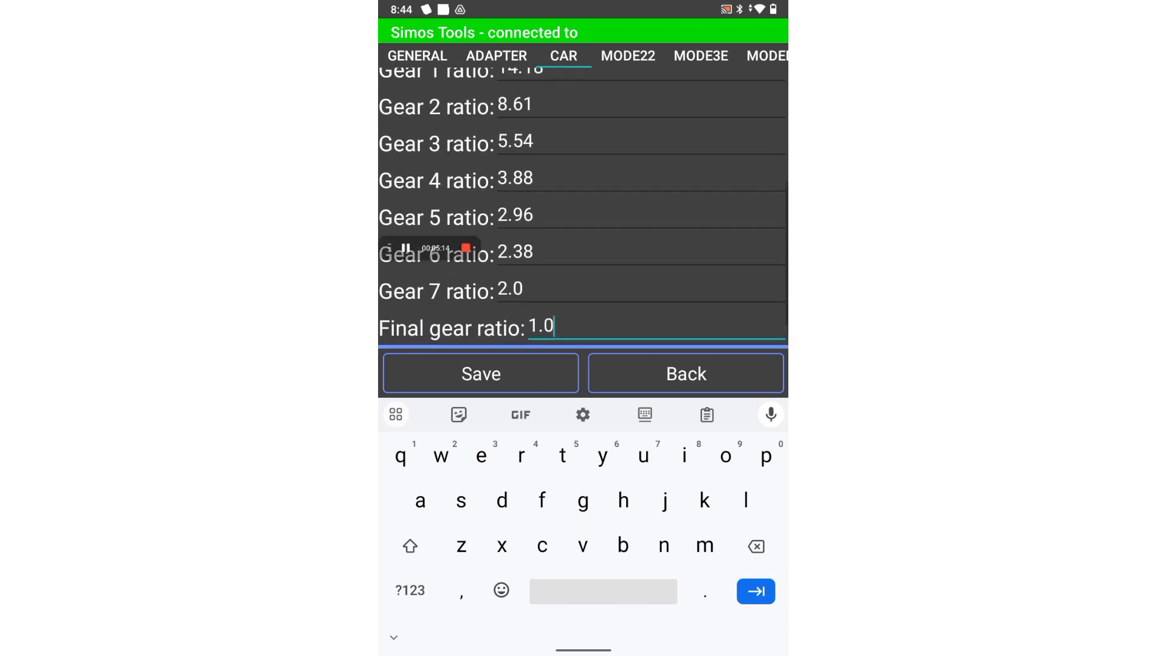
{"action": "scroll", "coordinate": [584, 208], "scroll_direction": "up", "scroll_amount": 2}
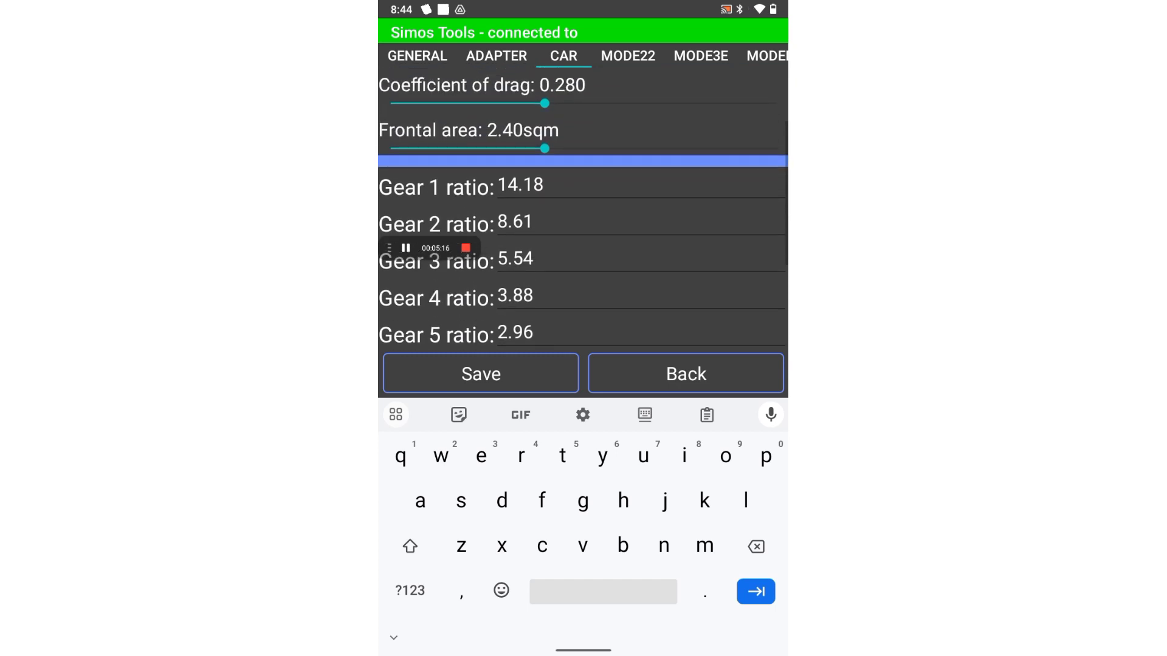
{"action": "scroll", "coordinate": [584, 208], "scroll_direction": "down", "scroll_amount": 3}
{"action": "scroll", "coordinate": [583, 208], "scroll_direction": "down", "scroll_amount": 2}
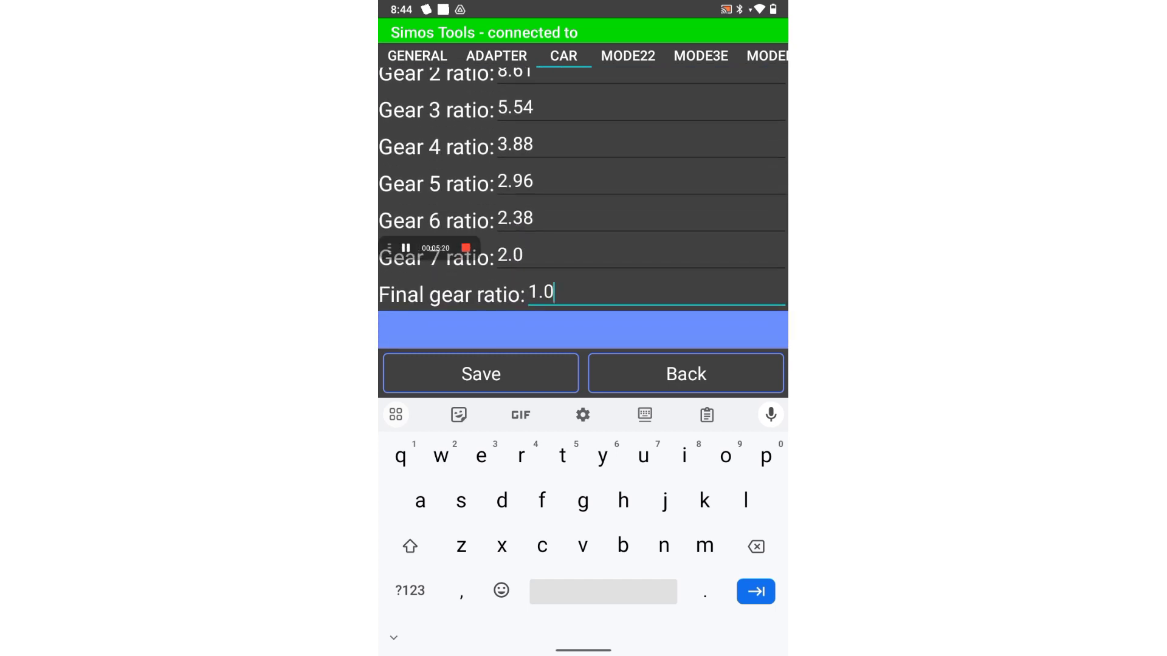
{"action": "scroll", "coordinate": [583, 208], "scroll_direction": "up", "scroll_amount": 2}
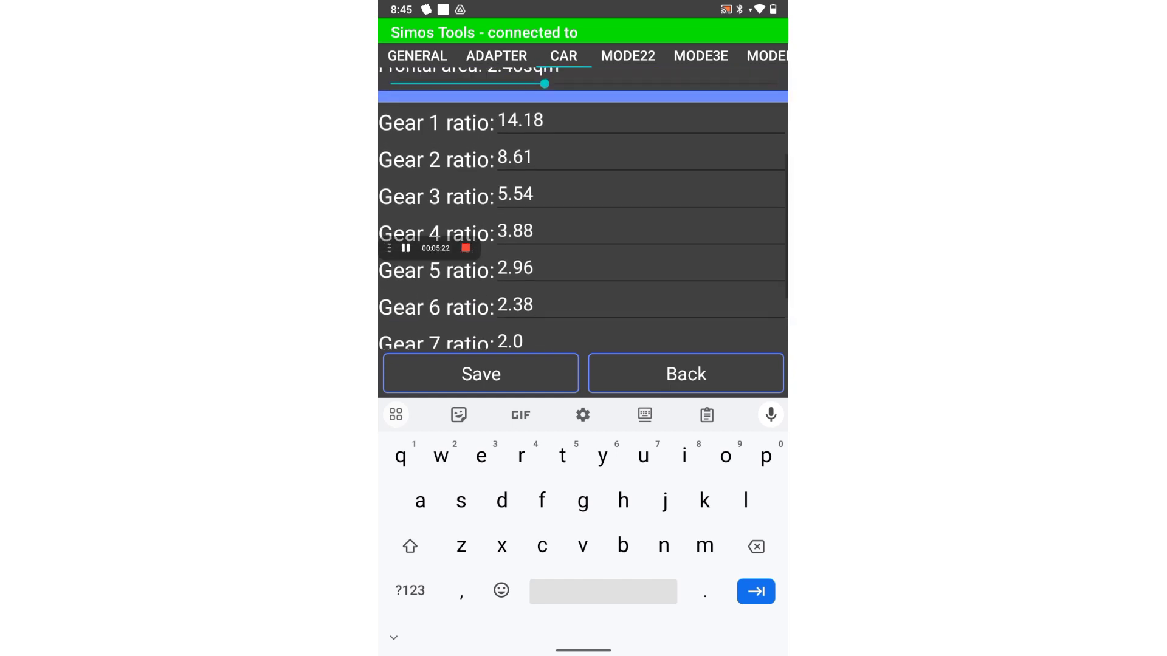
{"action": "left_click", "coordinate": [533, 278]}
{"action": "left_click", "coordinate": [543, 129]}
{"action": "scroll", "coordinate": [583, 208], "scroll_direction": "down", "scroll_amount": 2}
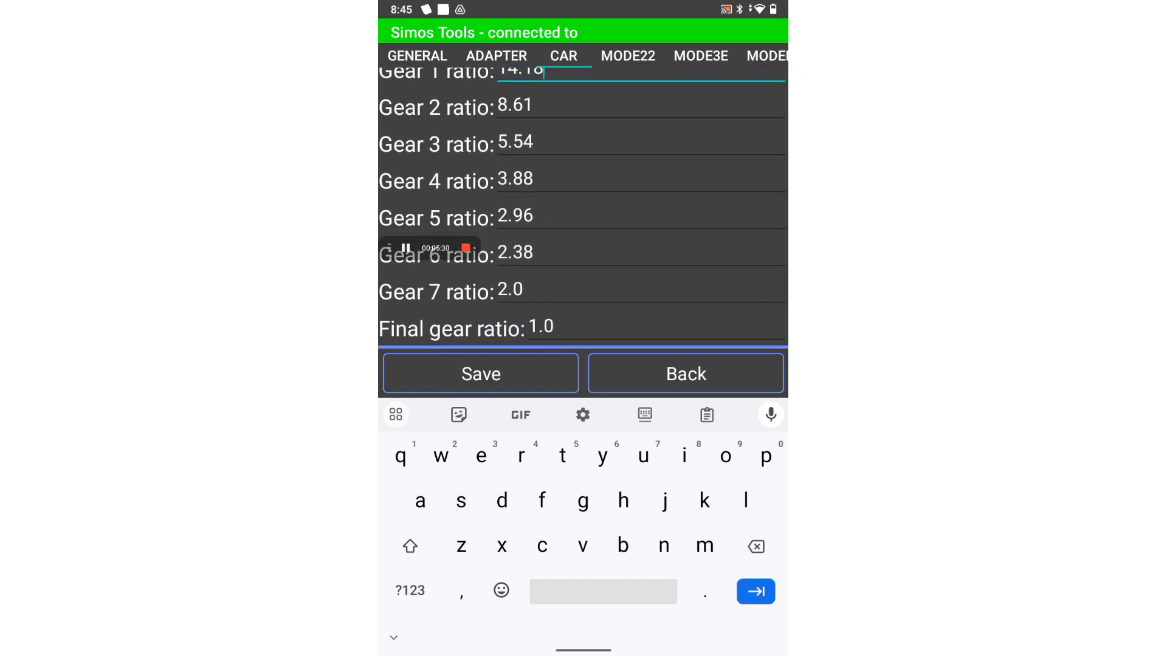
{"action": "scroll", "coordinate": [583, 208], "scroll_direction": "up", "scroll_amount": 2}
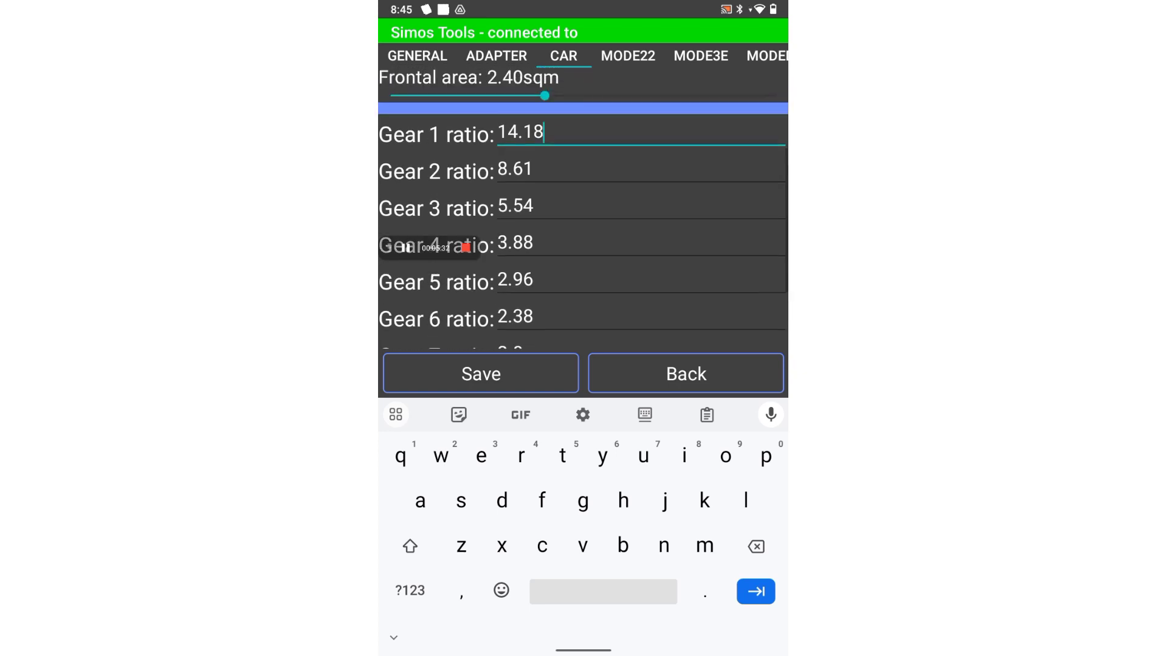
{"action": "left_click", "coordinate": [543, 135]}
Dismiss the keyboard and scroll once more through the unchanged CAR gear ratios
{"action": "key", "text": "Escape"}
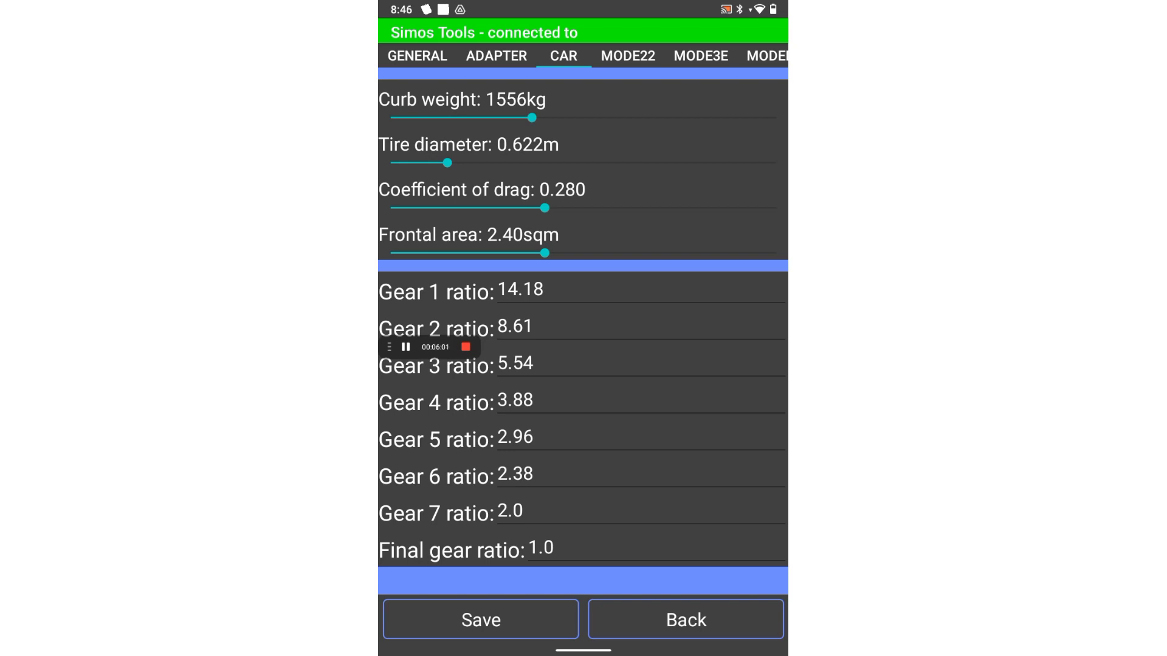
{"action": "scroll", "coordinate": [584, 326], "scroll_direction": "down", "scroll_amount": 2}
{"action": "scroll", "coordinate": [584, 326], "scroll_direction": "up", "scroll_amount": 2}
{"action": "scroll", "coordinate": [584, 332], "scroll_direction": "down", "scroll_amount": 1}
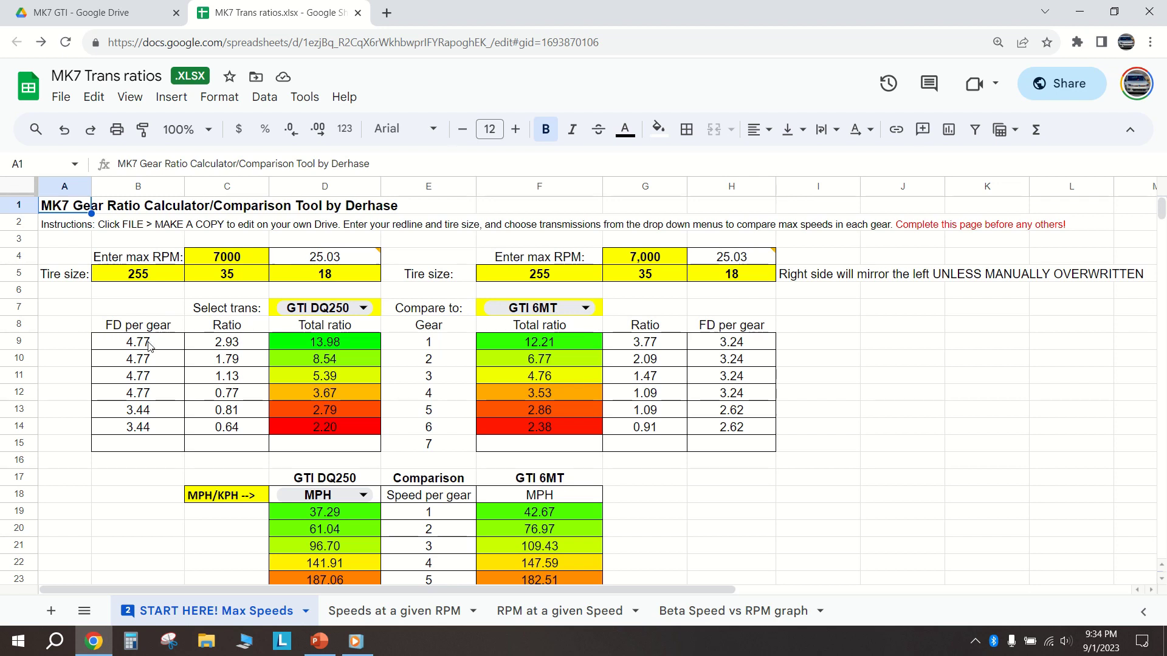
Set the selected transmission in D7 to GTI DQ381
{"action": "left_click", "coordinate": [364, 309]}
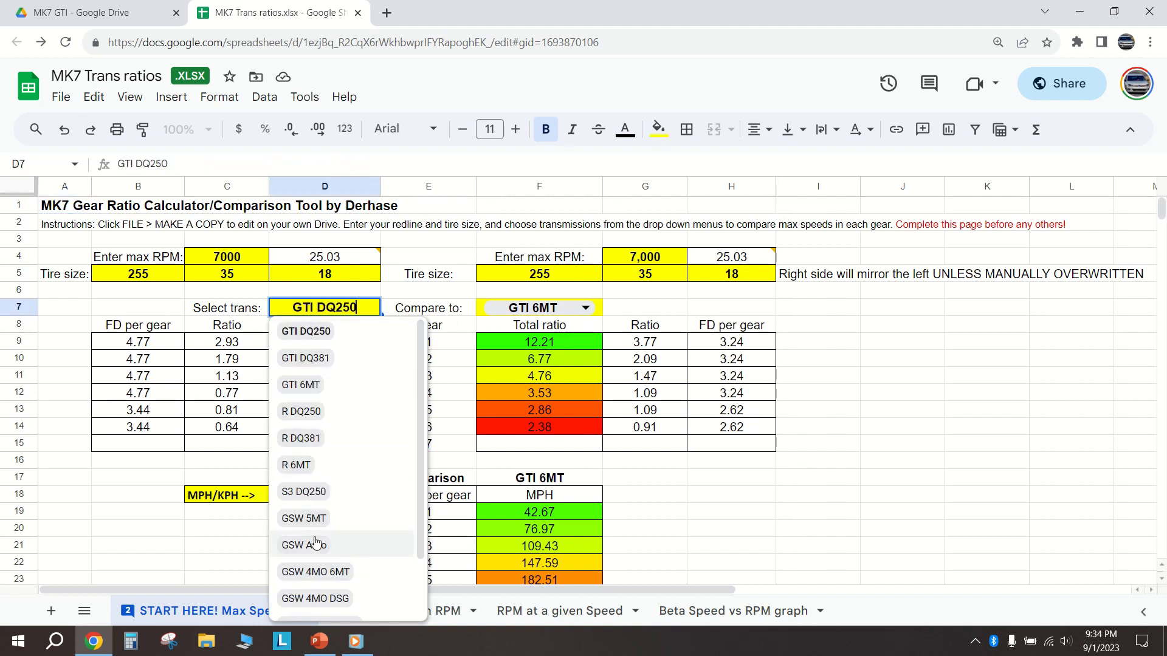
{"action": "left_click", "coordinate": [302, 467]}
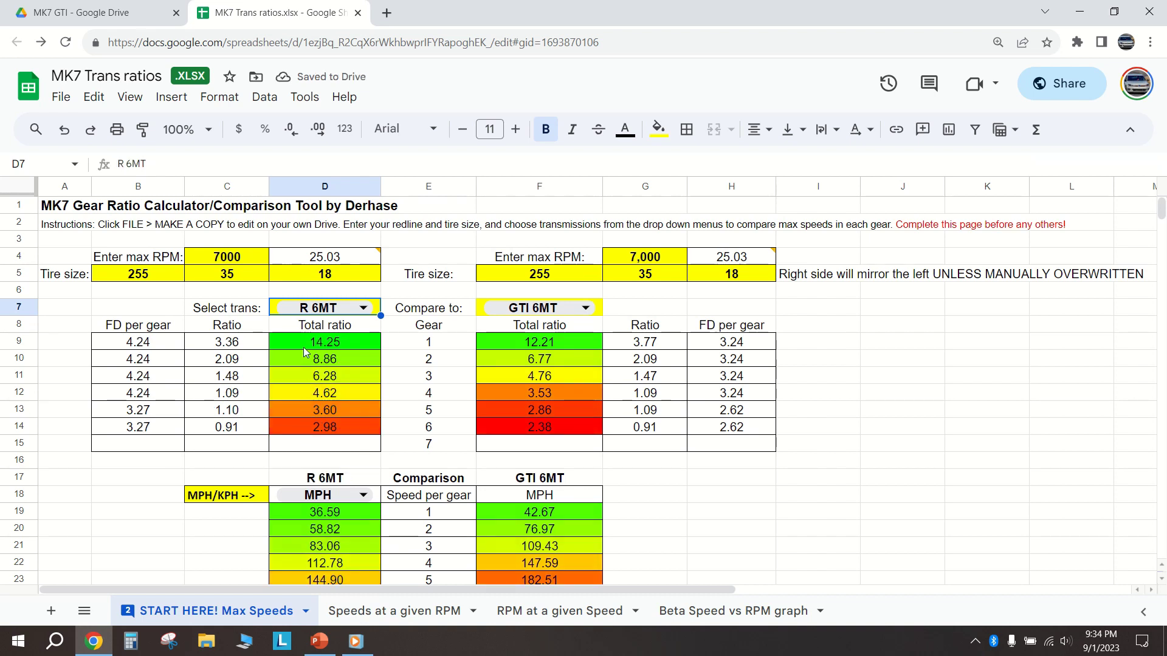
{"action": "left_click", "coordinate": [359, 308]}
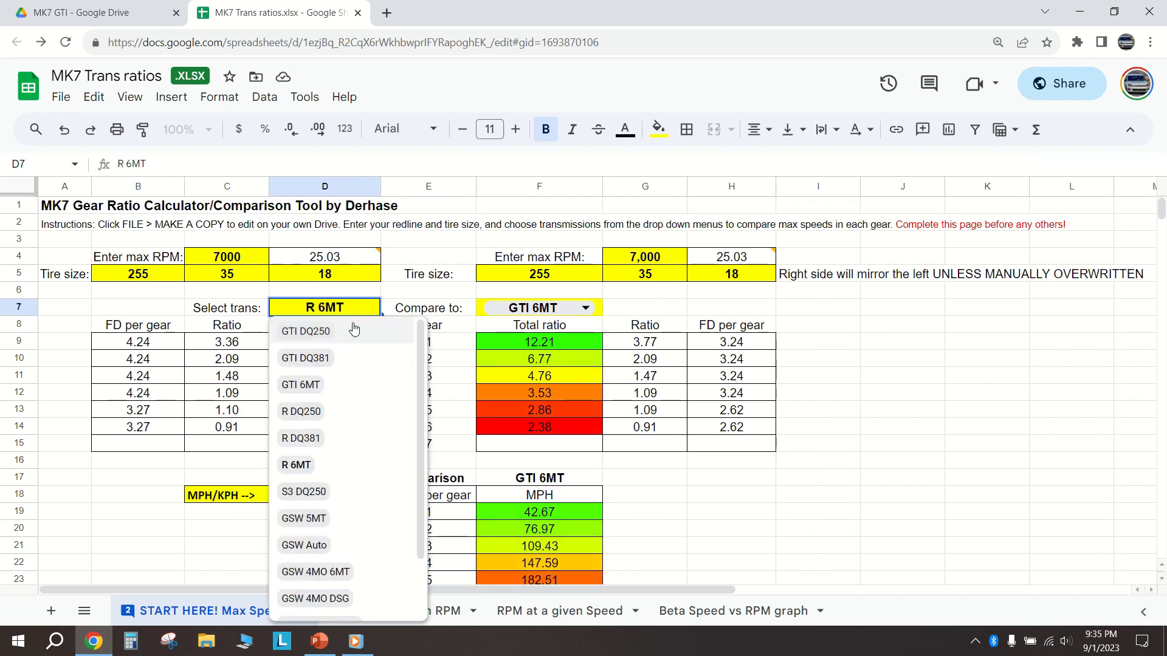
{"action": "left_click", "coordinate": [307, 361]}
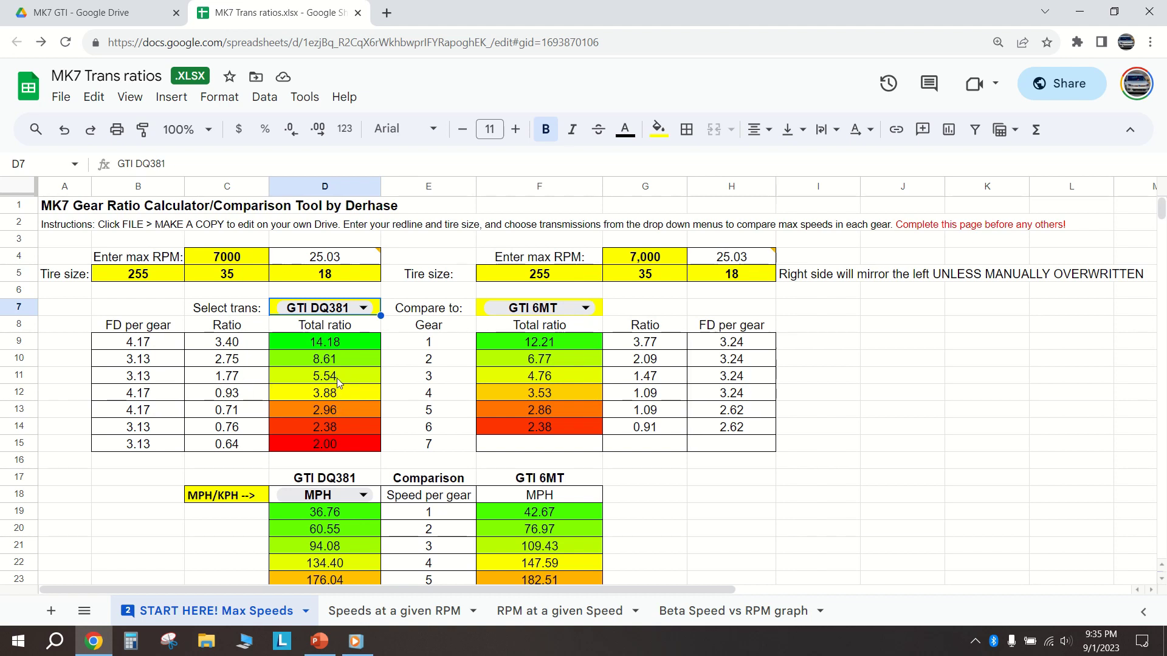
Set the comparison transmission in F7 to R DQ250, after checking the D9 and D10 lookup formulas
{"action": "left_click", "coordinate": [324, 348]}
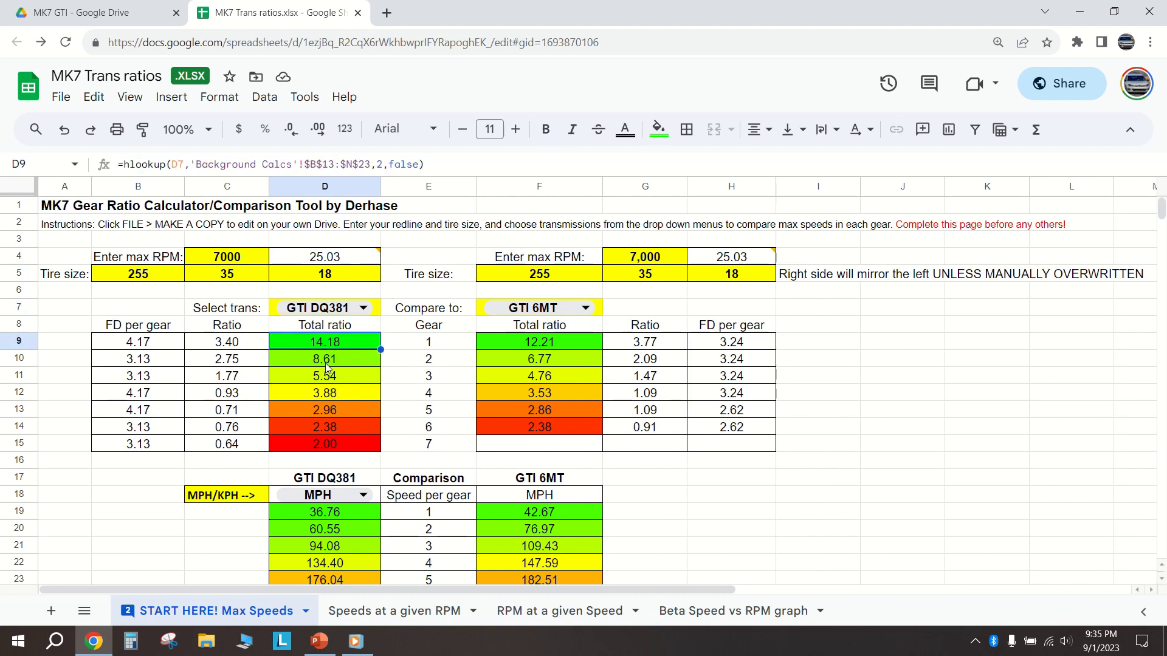
{"action": "left_click", "coordinate": [328, 363]}
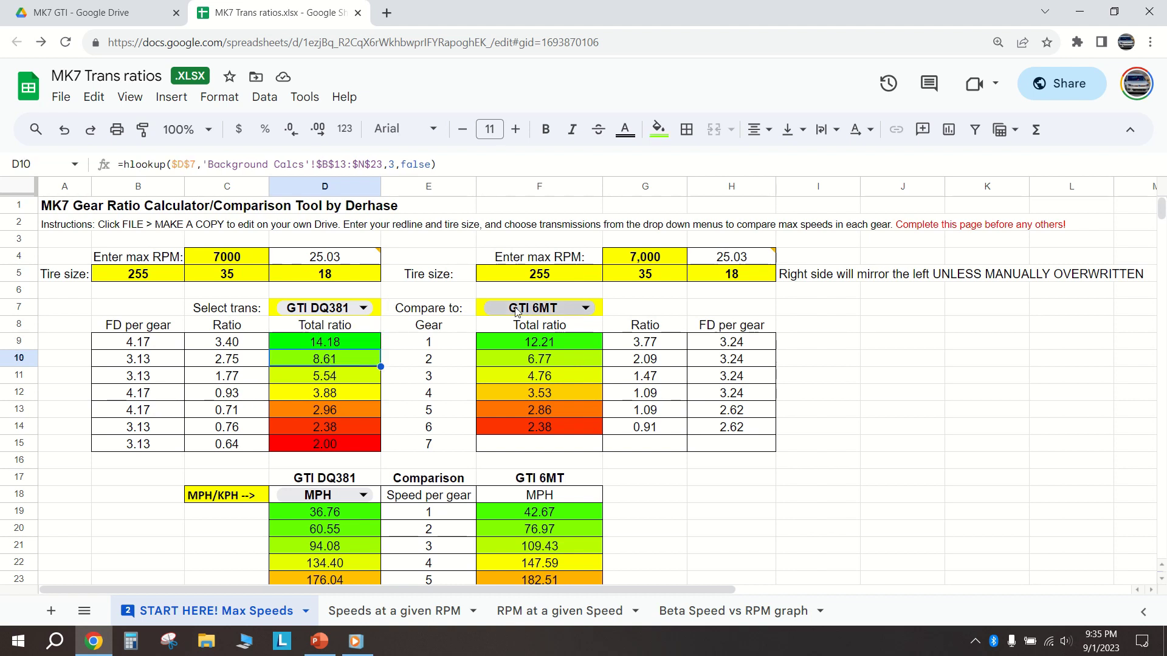
{"action": "left_click", "coordinate": [585, 308]}
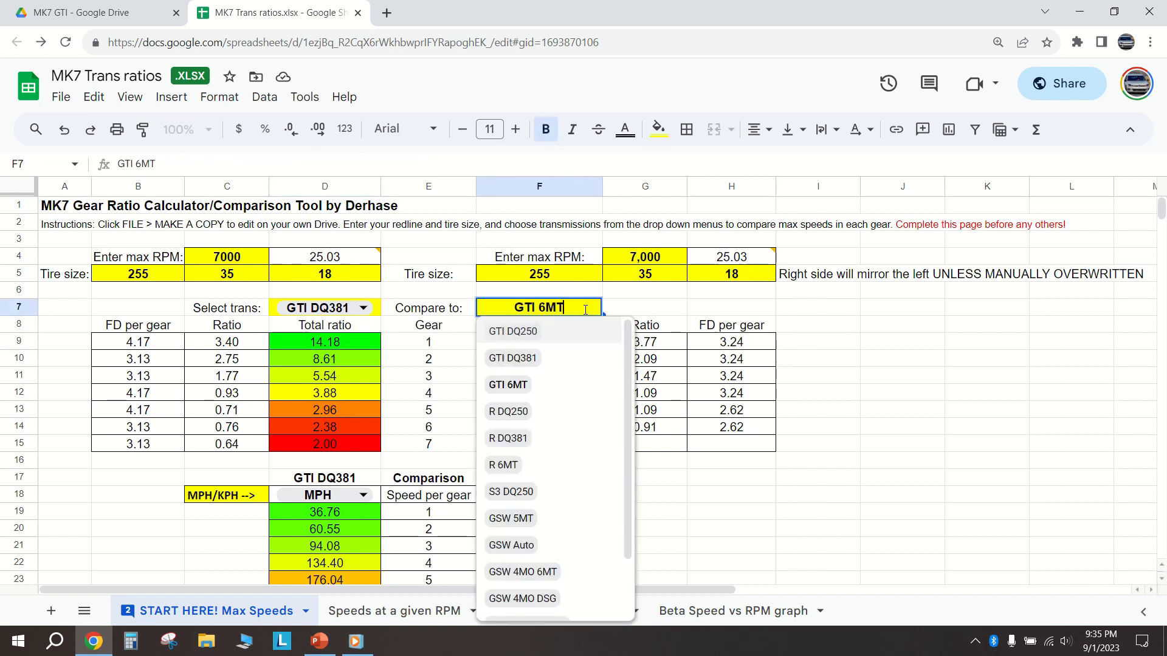
{"action": "left_click", "coordinate": [514, 411]}
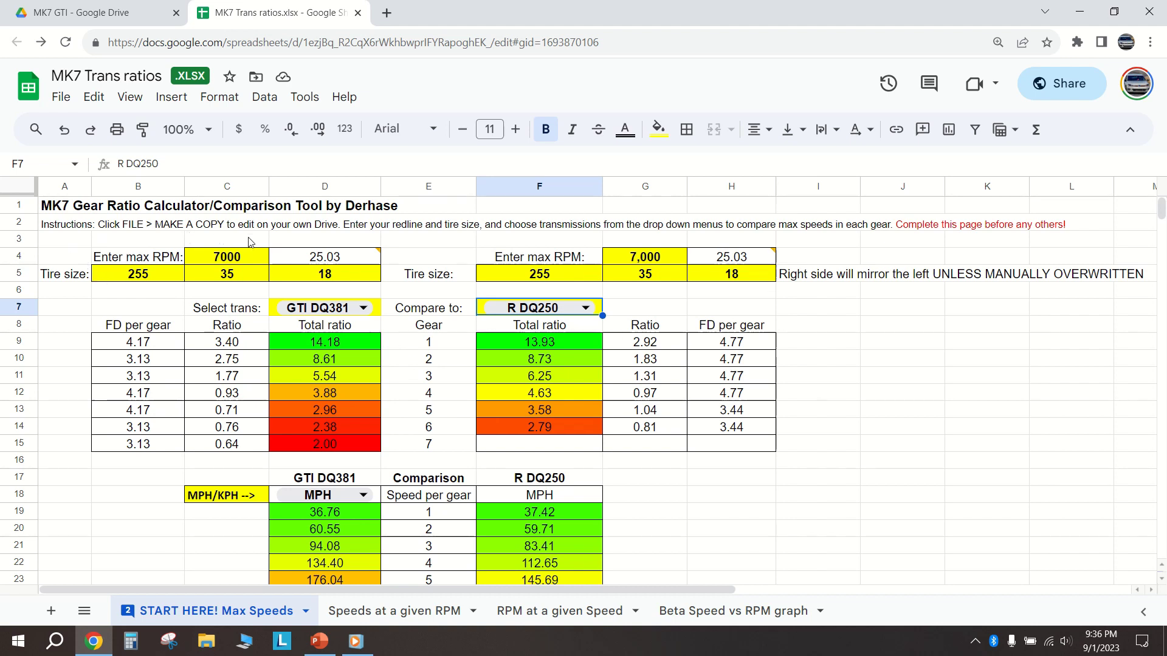
{"action": "left_click", "coordinate": [66, 98]}
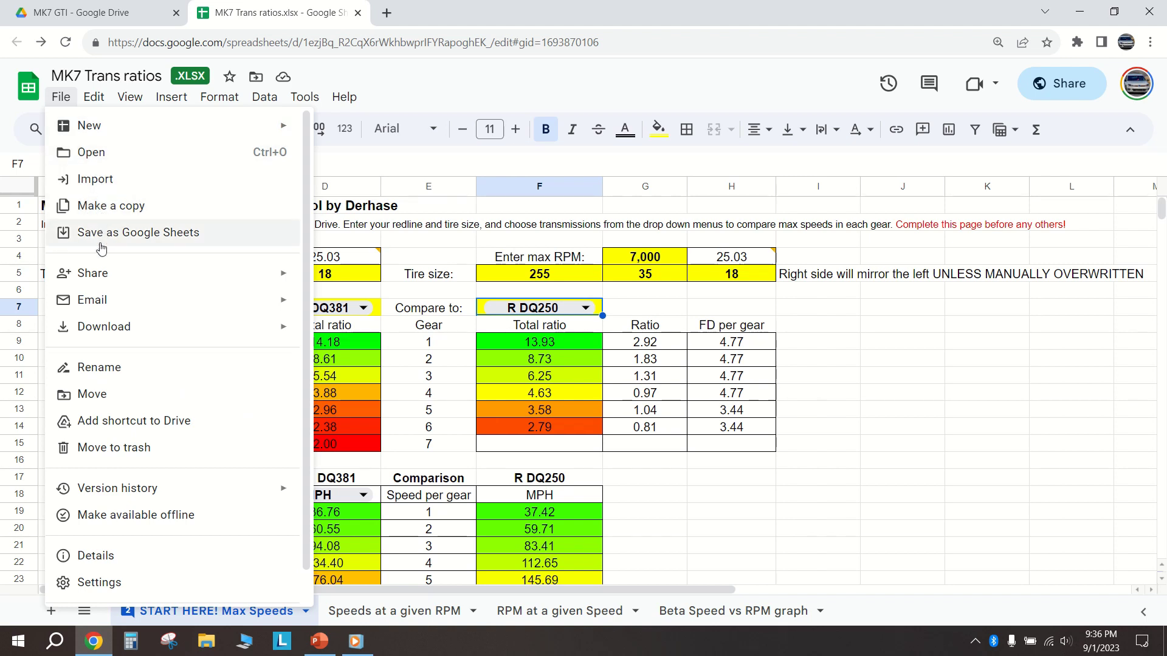
{"action": "mouse_move", "coordinate": [101, 328]}
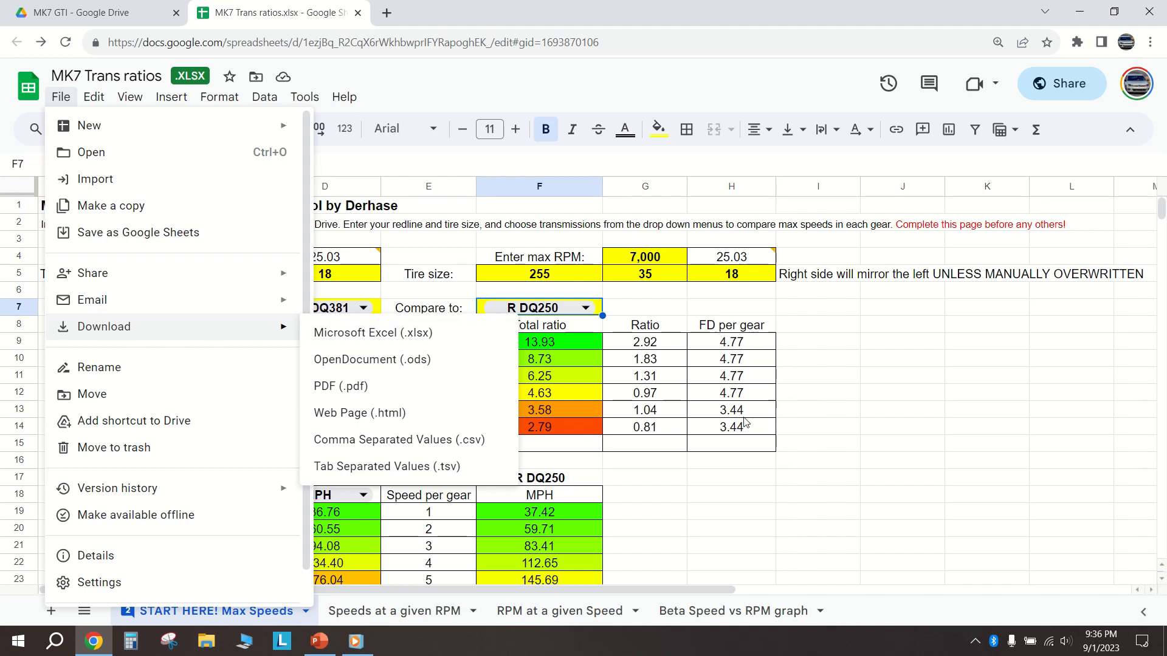
{"action": "left_click", "coordinate": [659, 384]}
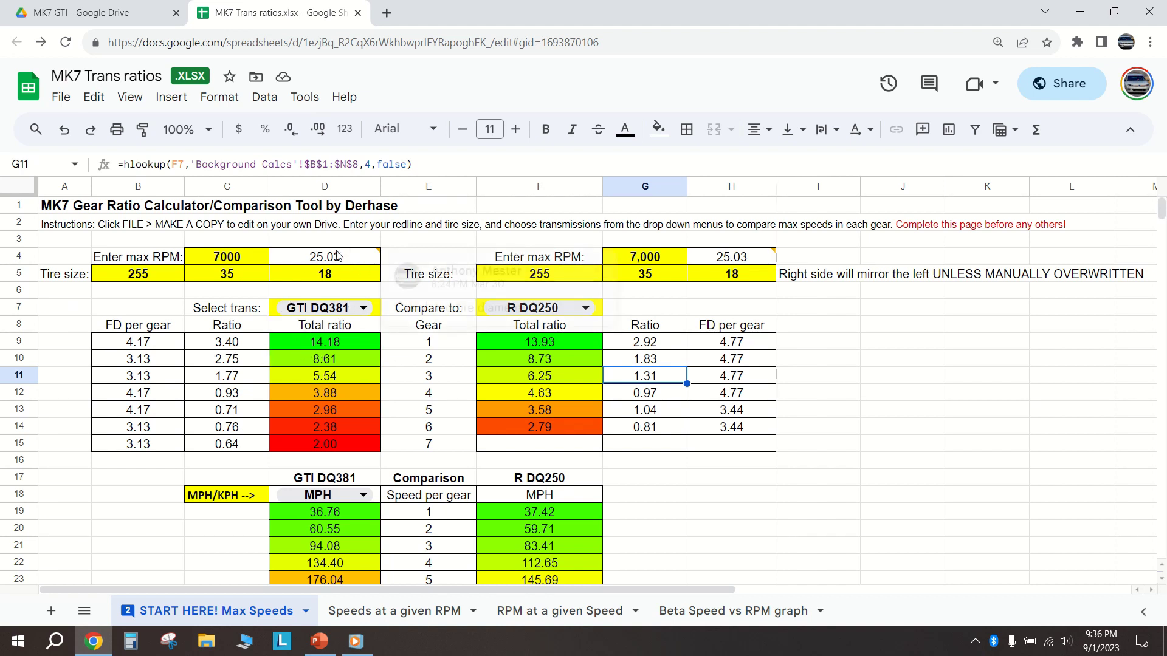
Change the comparison tire width in F5 to 265, then review the D4 and H4 diameter formulas
{"action": "mouse_move", "coordinate": [327, 263]}
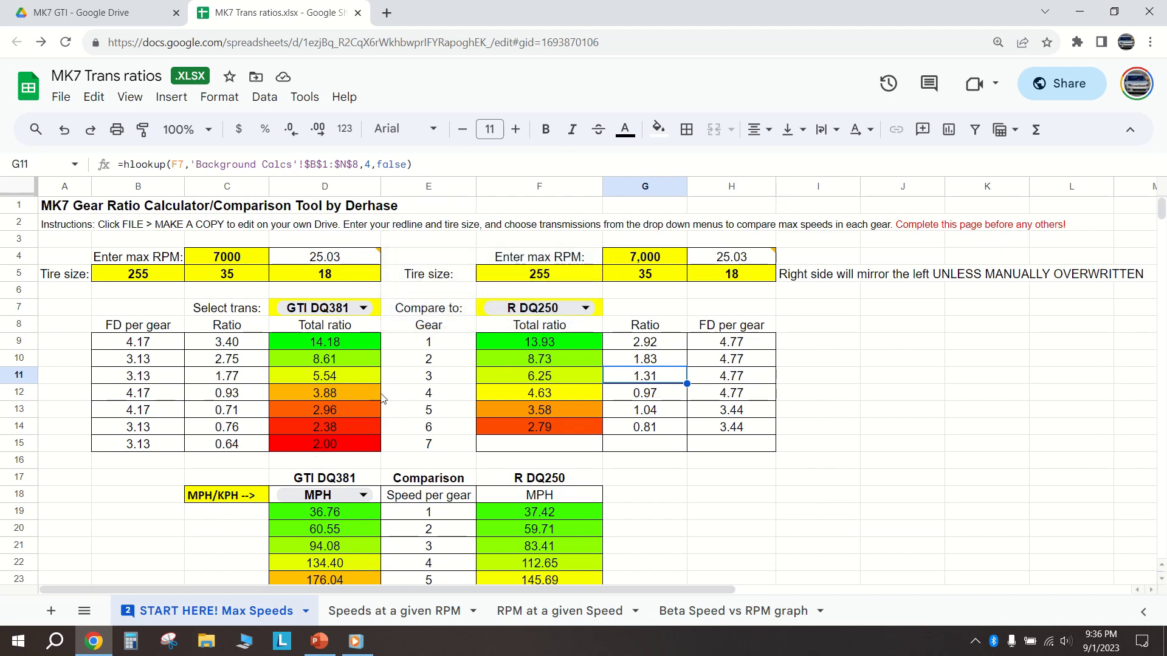
{"action": "scroll", "coordinate": [372, 402], "scroll_direction": "down", "scroll_amount": 3}
{"action": "scroll", "coordinate": [372, 401], "scroll_direction": "up", "scroll_amount": 3}
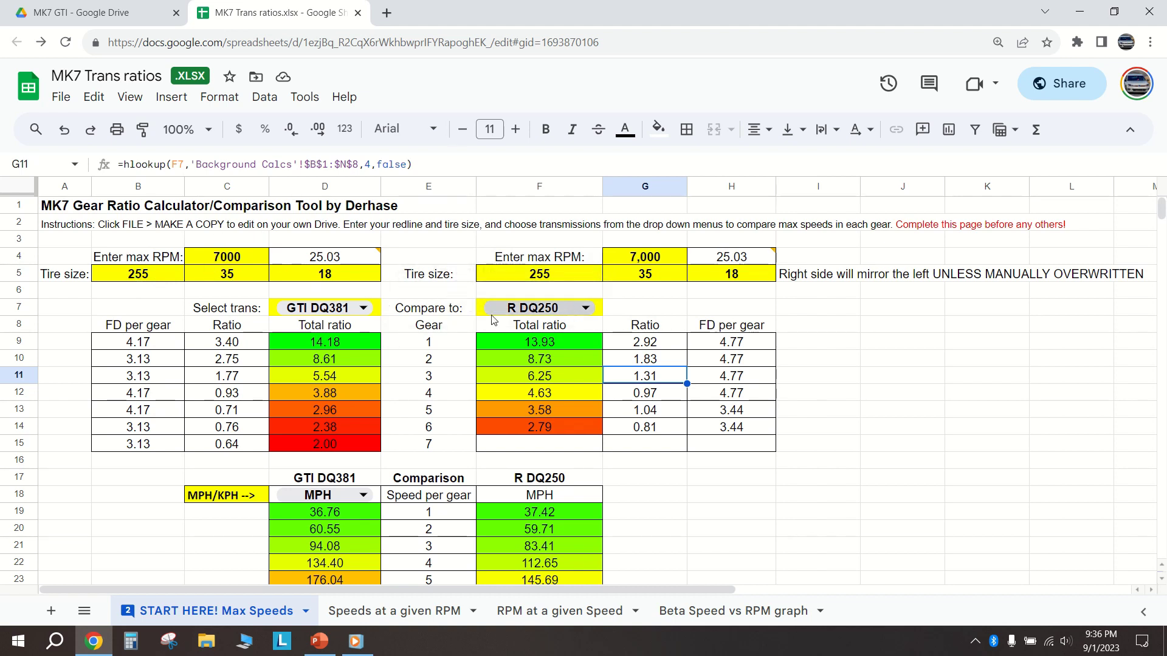
{"action": "left_click", "coordinate": [550, 277]}
{"action": "type", "text": "265"}
{"action": "left_click", "coordinate": [806, 408]}
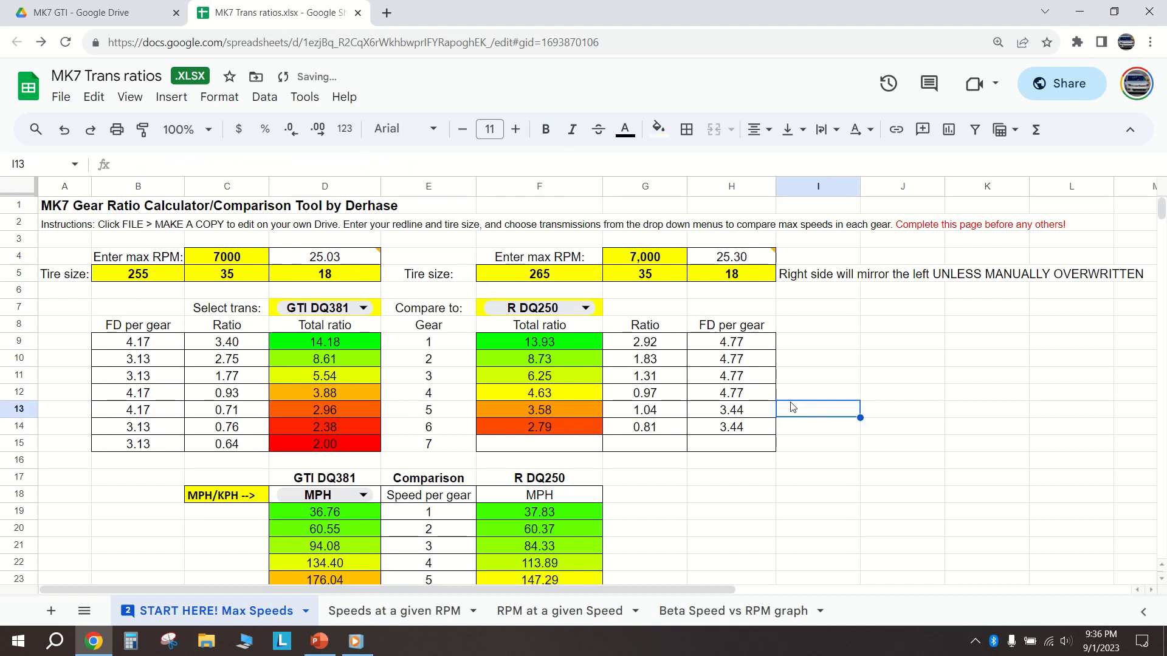
{"action": "left_click", "coordinate": [737, 262]}
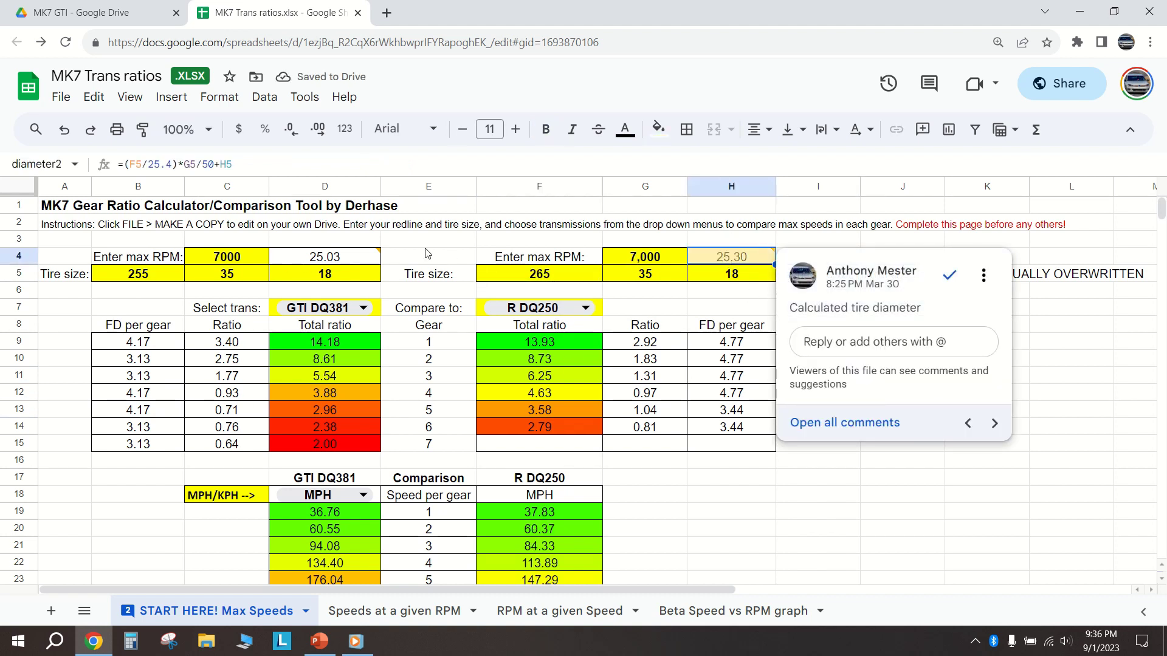
{"action": "left_click", "coordinate": [359, 256]}
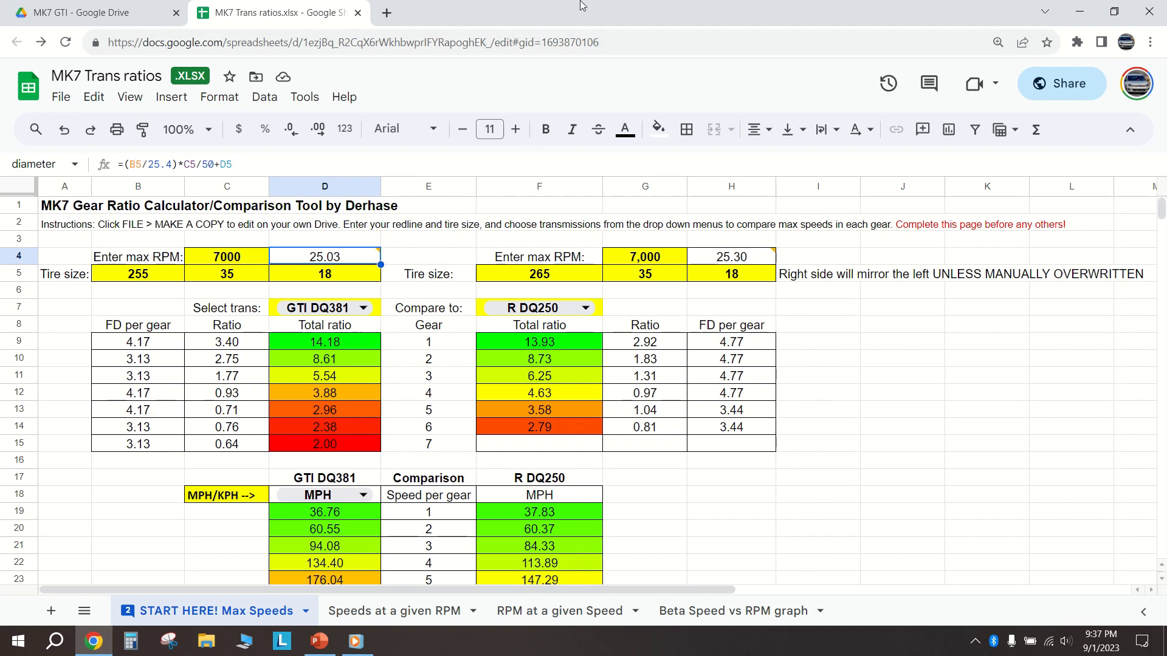
{"action": "left_click", "coordinate": [520, 47]}
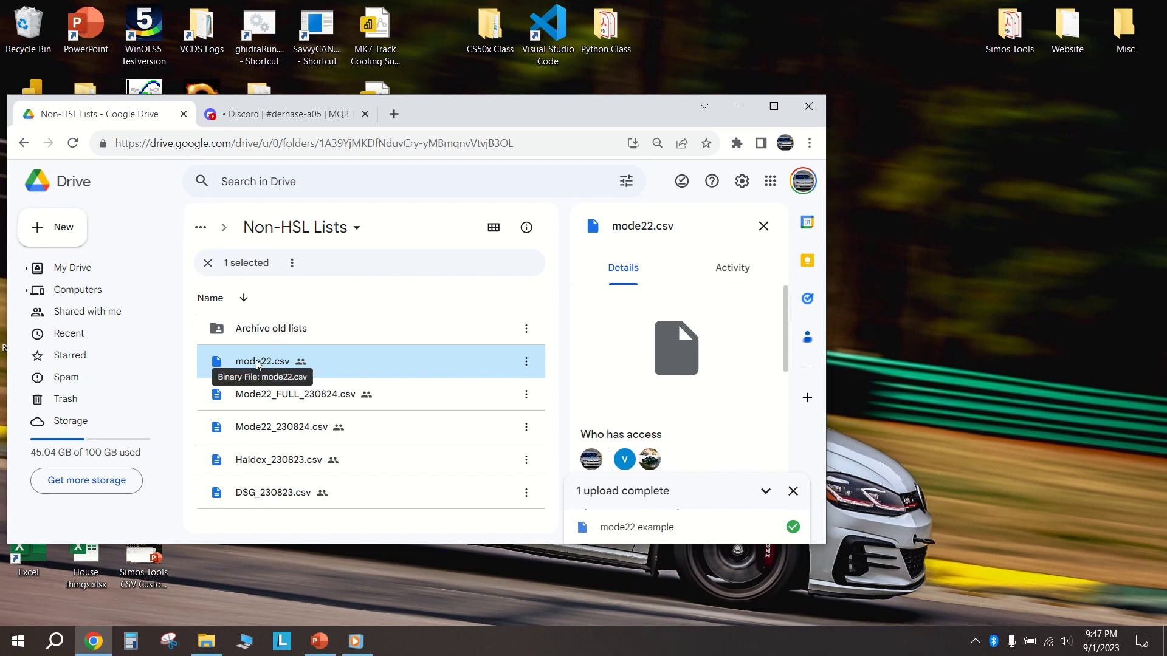
{"action": "left_click_drag", "start_coordinate": [257, 364], "coordinate": [284, 357]}
{"action": "right_click", "coordinate": [263, 369]}
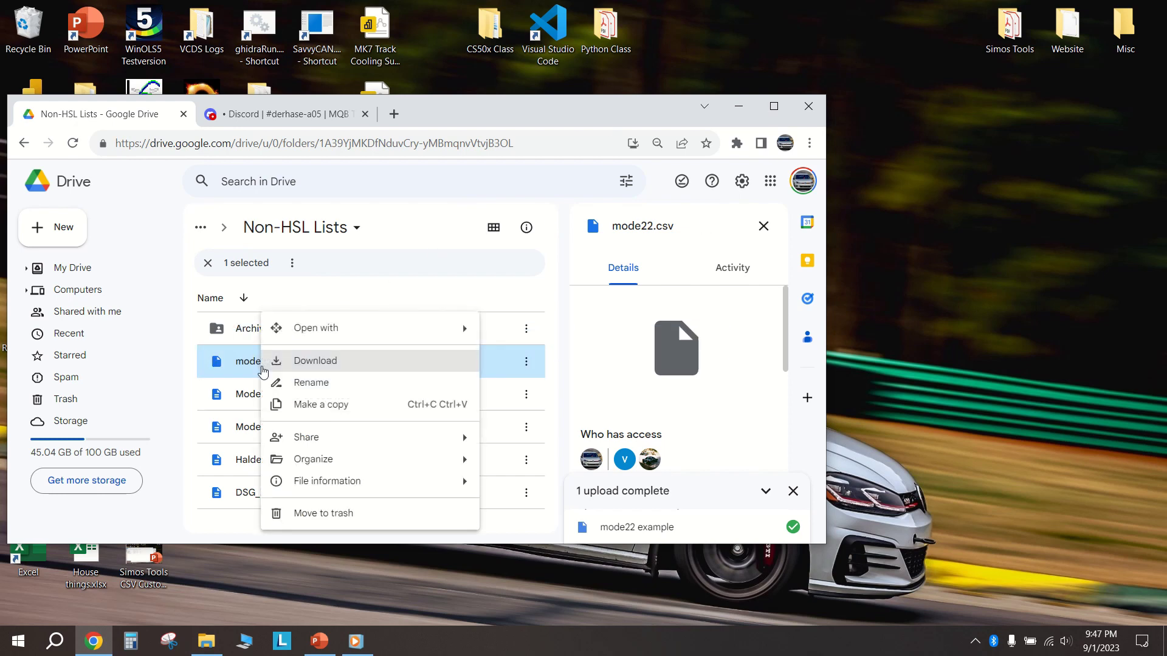
Drag mode22 from the Google Drive Non-HSL Lists folder onto the desktop as a copy
{"action": "left_click", "coordinate": [205, 645]}
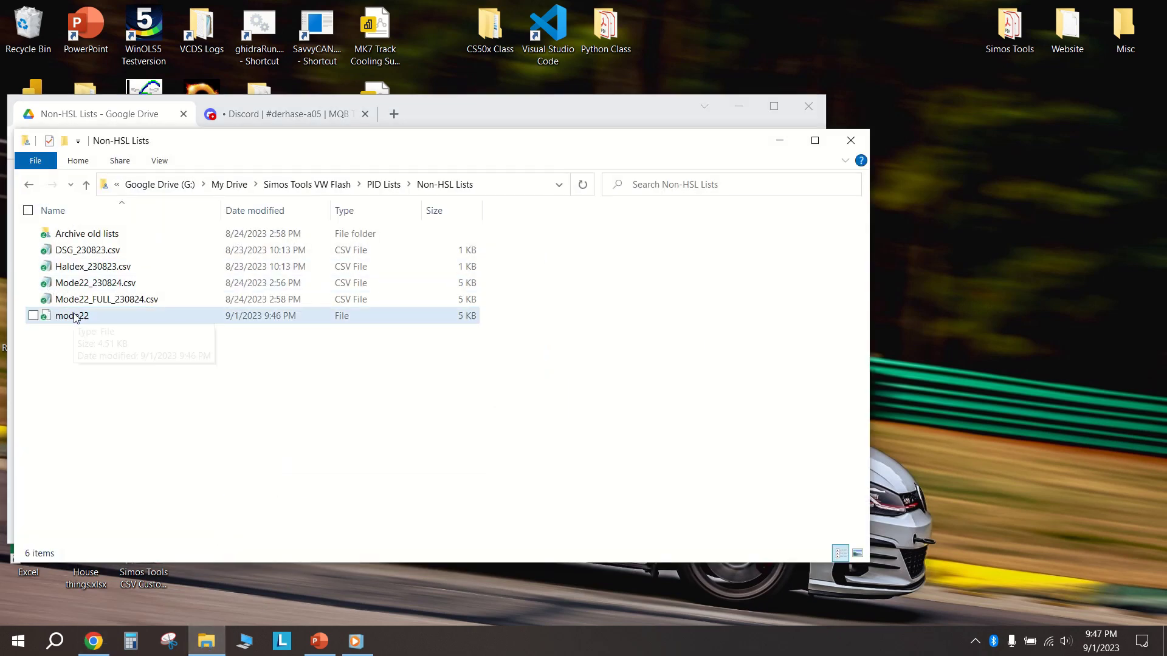
{"action": "left_click_drag", "start_coordinate": [74, 319], "coordinate": [854, 68]}
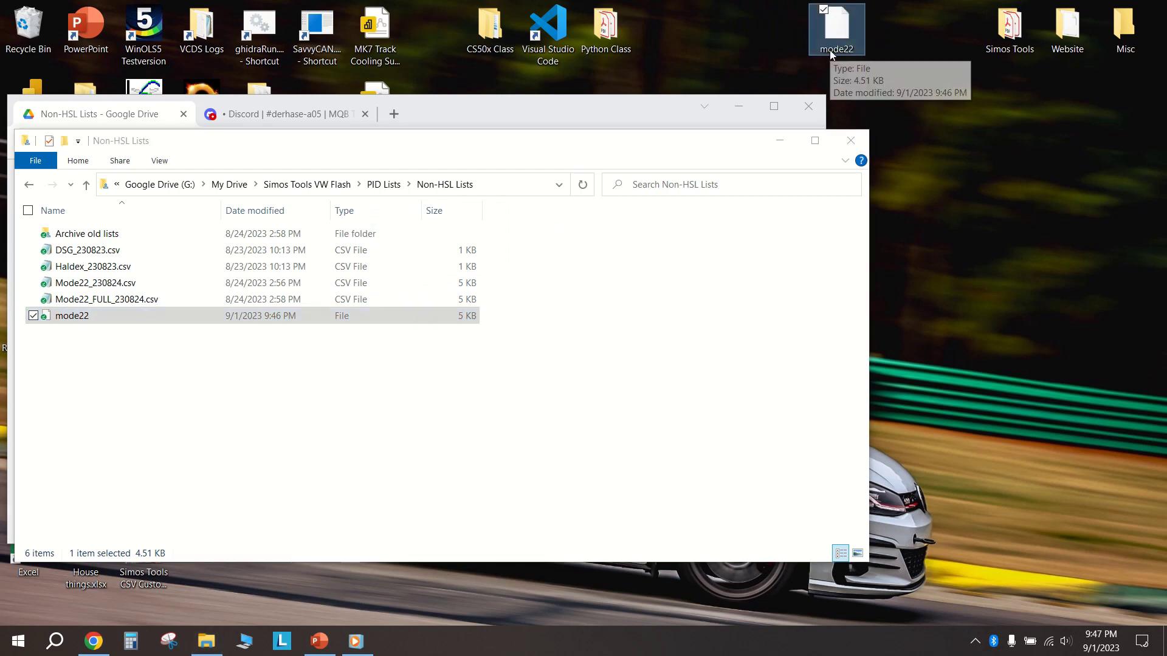
Rename the desktop mode22 file to mode22.csv by appending the .csv extension
{"action": "left_click", "coordinate": [845, 51]}
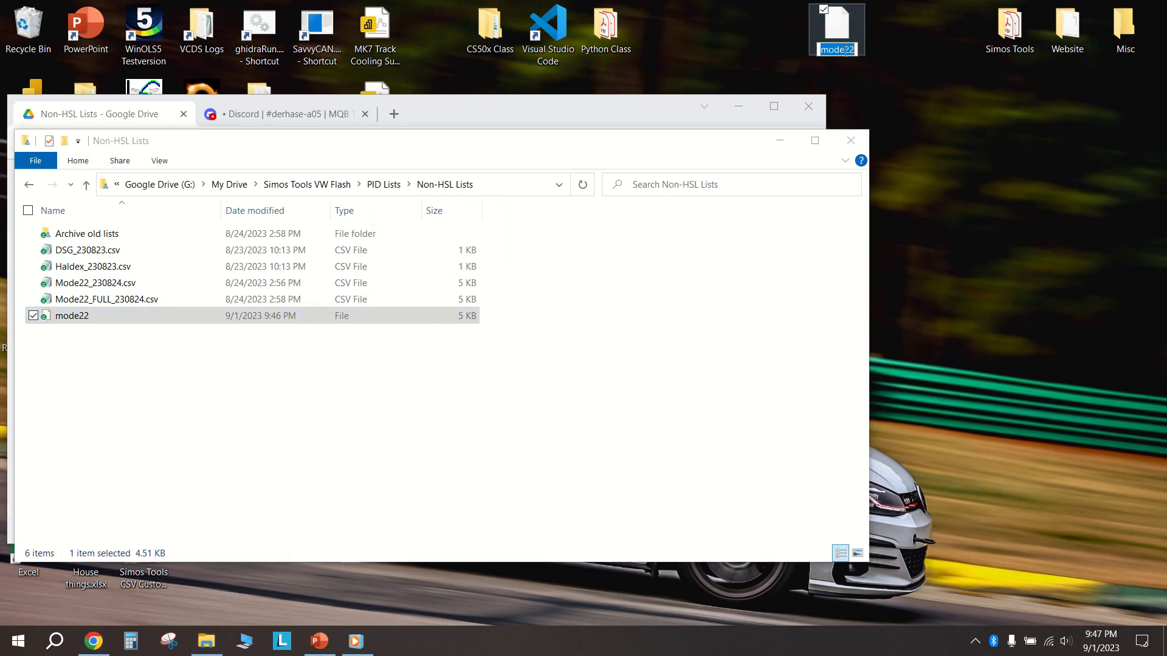
{"action": "left_click", "coordinate": [866, 89]}
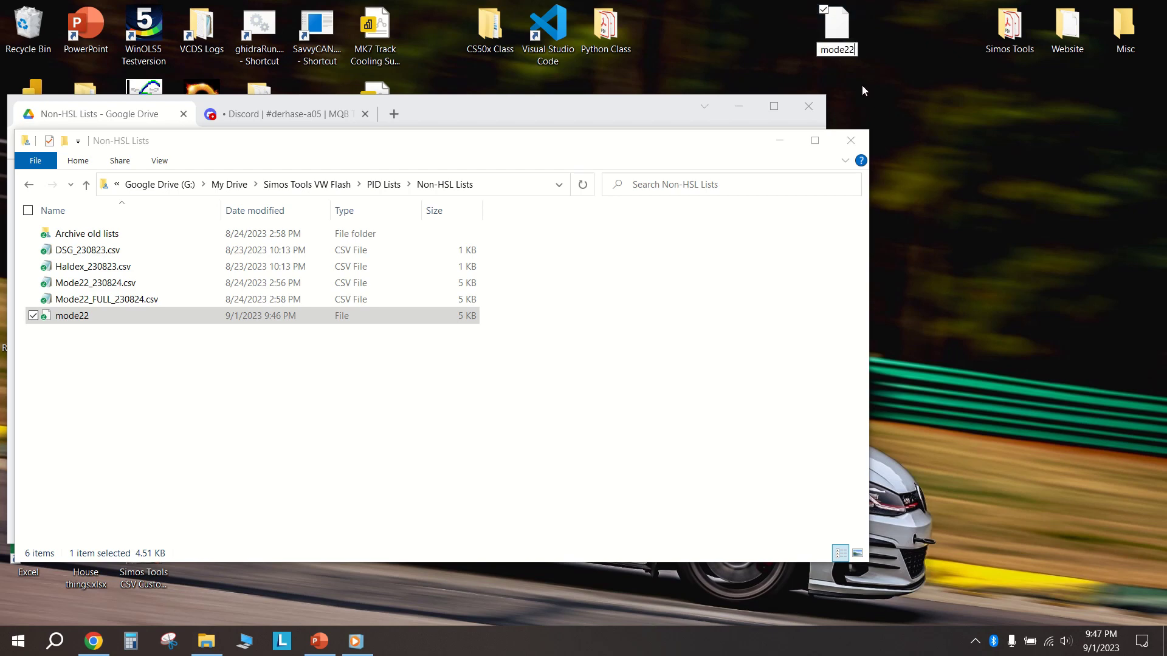
{"action": "type", "text": ".csv"}
{"action": "key", "text": "Return"}
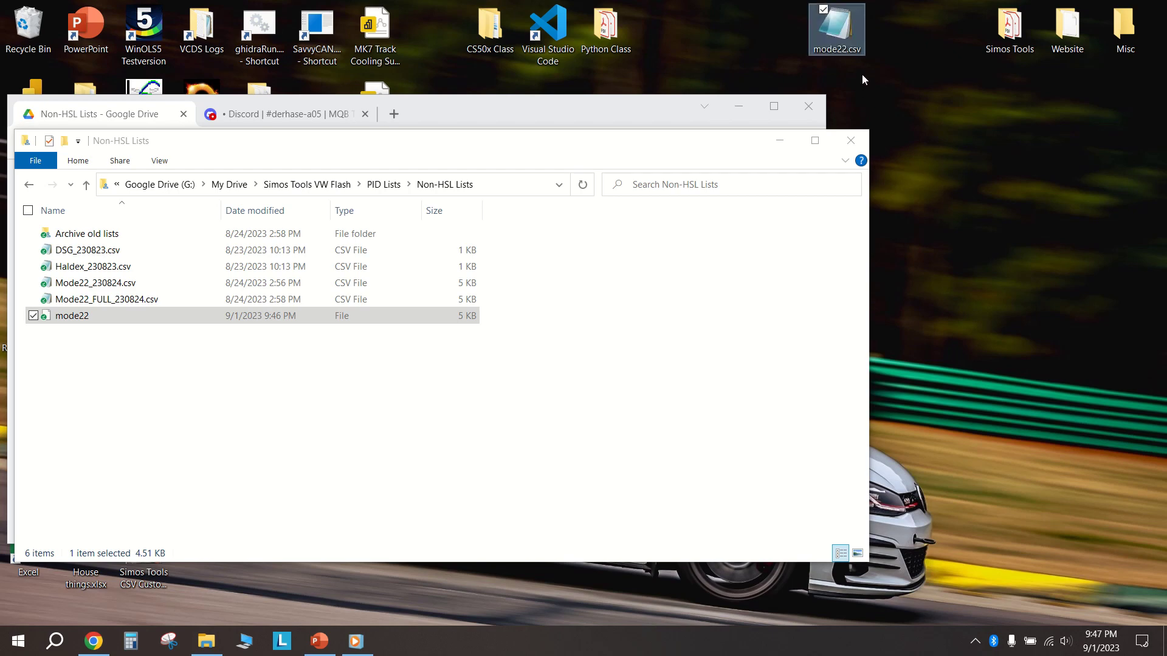
{"action": "right_click", "coordinate": [845, 40]}
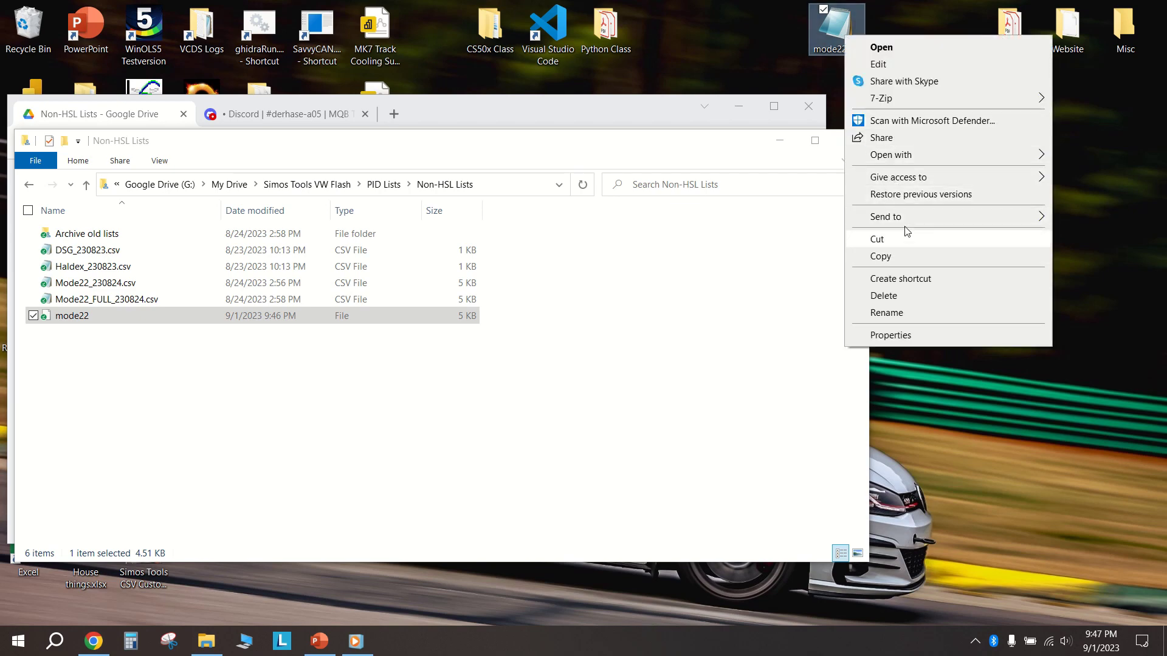
{"action": "mouse_move", "coordinate": [904, 159]}
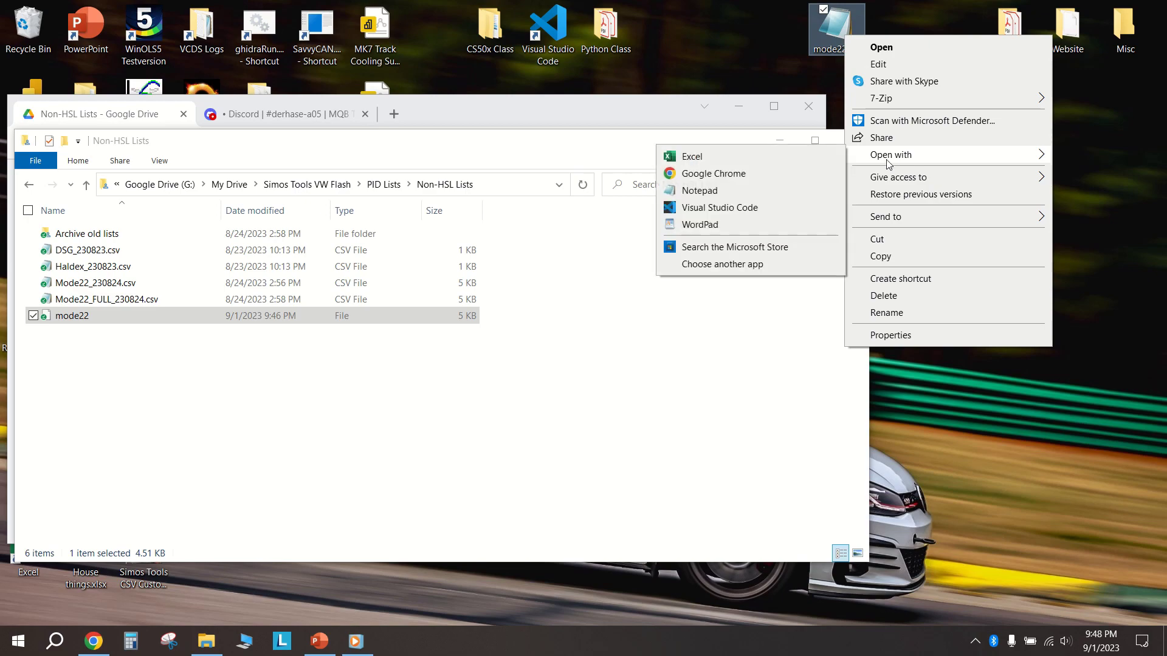
{"action": "left_click", "coordinate": [771, 161]}
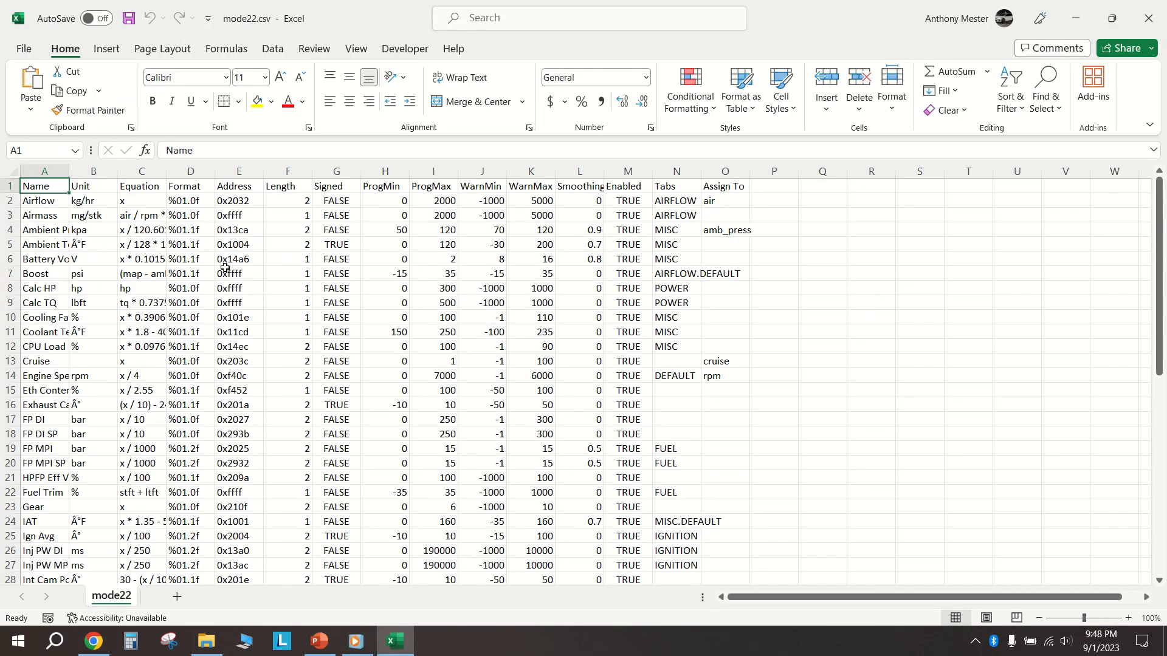
{"action": "scroll", "coordinate": [225, 267], "scroll_direction": "down", "scroll_amount": 7}
{"action": "scroll", "coordinate": [225, 268], "scroll_direction": "down", "scroll_amount": 1}
{"action": "scroll", "coordinate": [225, 267], "scroll_direction": "up", "scroll_amount": 8}
Close the spreadsheet and delete the extensionless mode22 file from the Non-HSL Lists folder
{"action": "left_click", "coordinate": [1150, 18]}
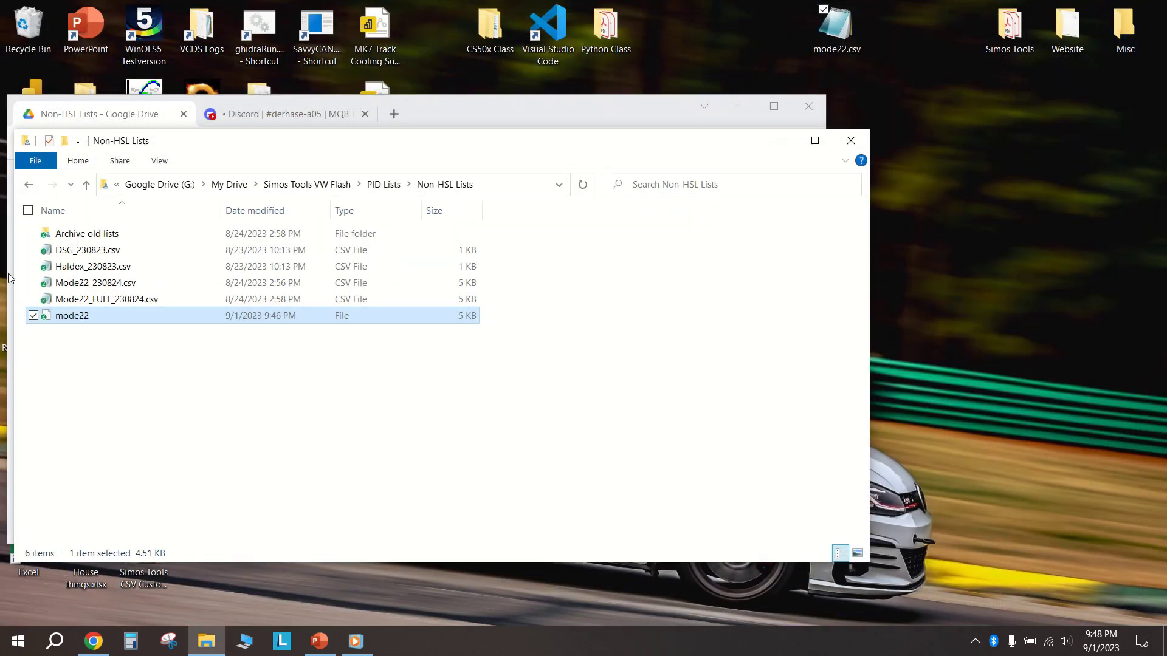
{"action": "left_click", "coordinate": [85, 321]}
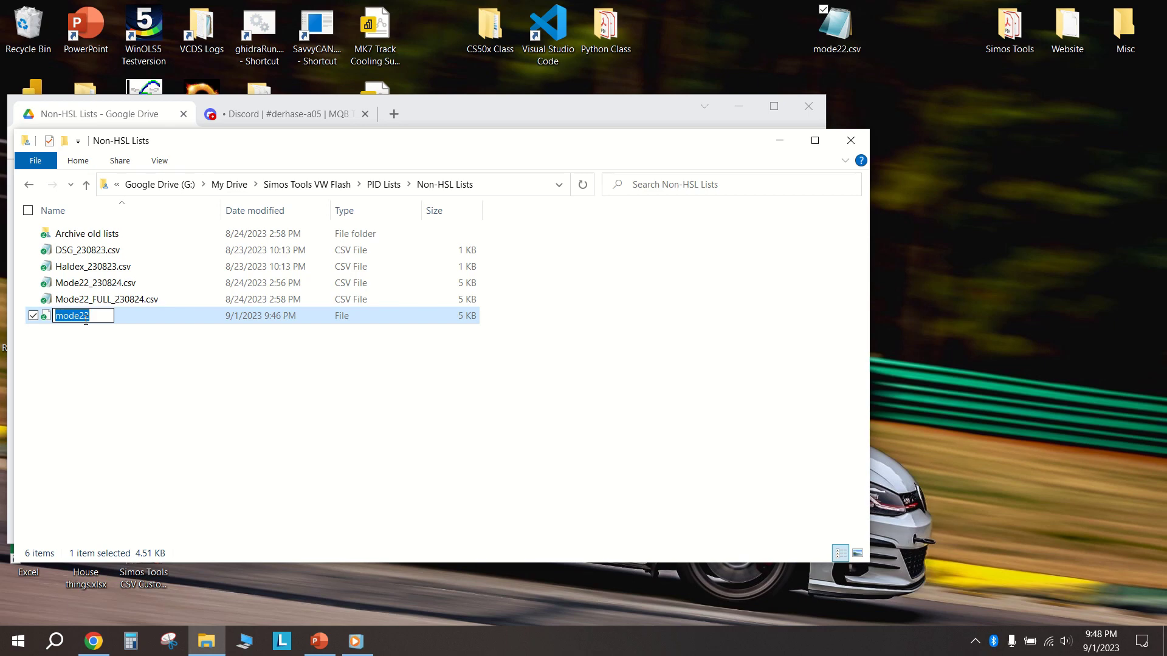
{"action": "key", "text": "BackSpace"}
{"action": "left_click", "coordinate": [111, 363]}
{"action": "left_click", "coordinate": [71, 323]}
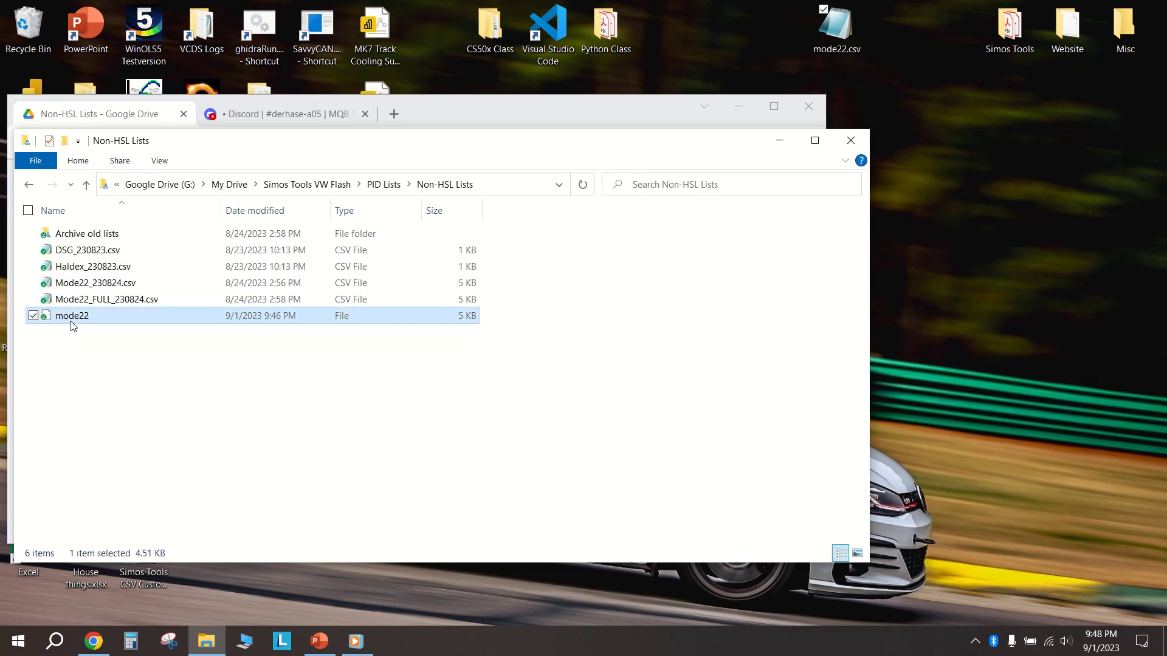
{"action": "key", "text": "Delete"}
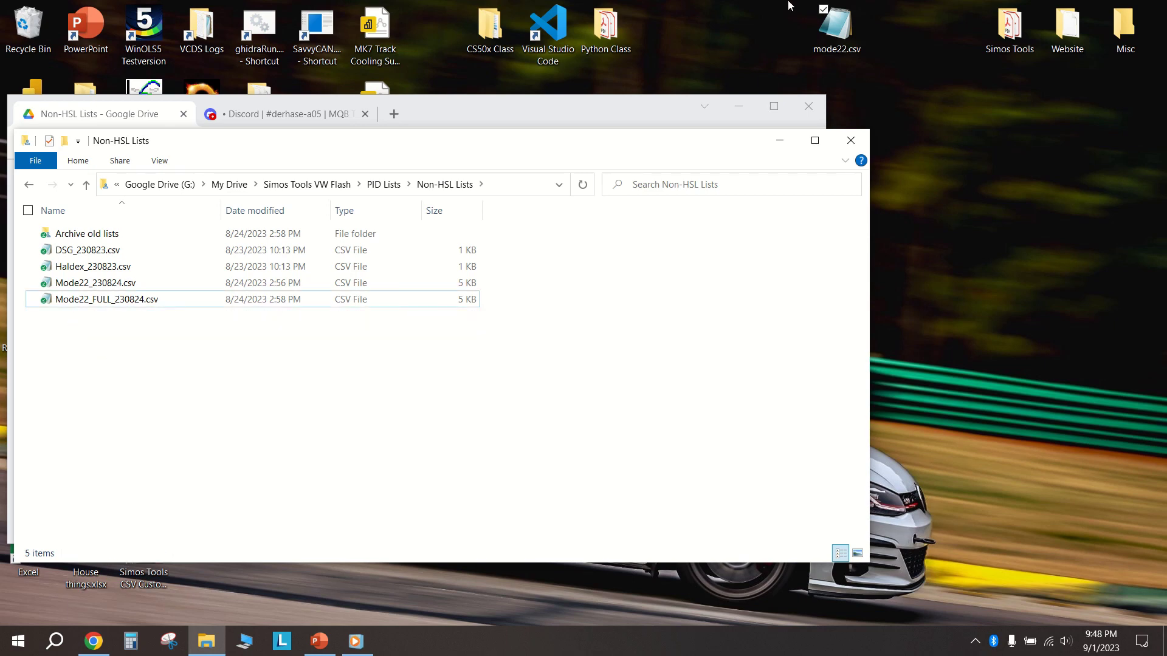
Copy the desktop mode22.csv into Non-HSL Lists and close the Google Drive browser window
{"action": "left_click", "coordinate": [660, 16]}
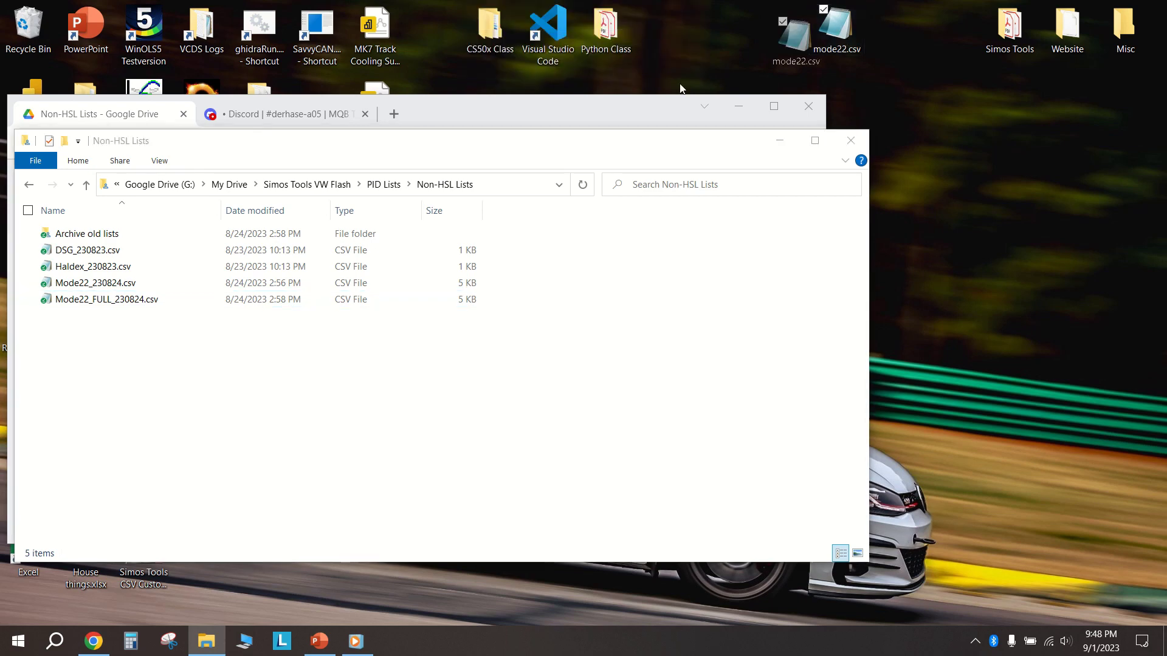
{"action": "left_click_drag", "start_coordinate": [680, 88], "coordinate": [120, 358]}
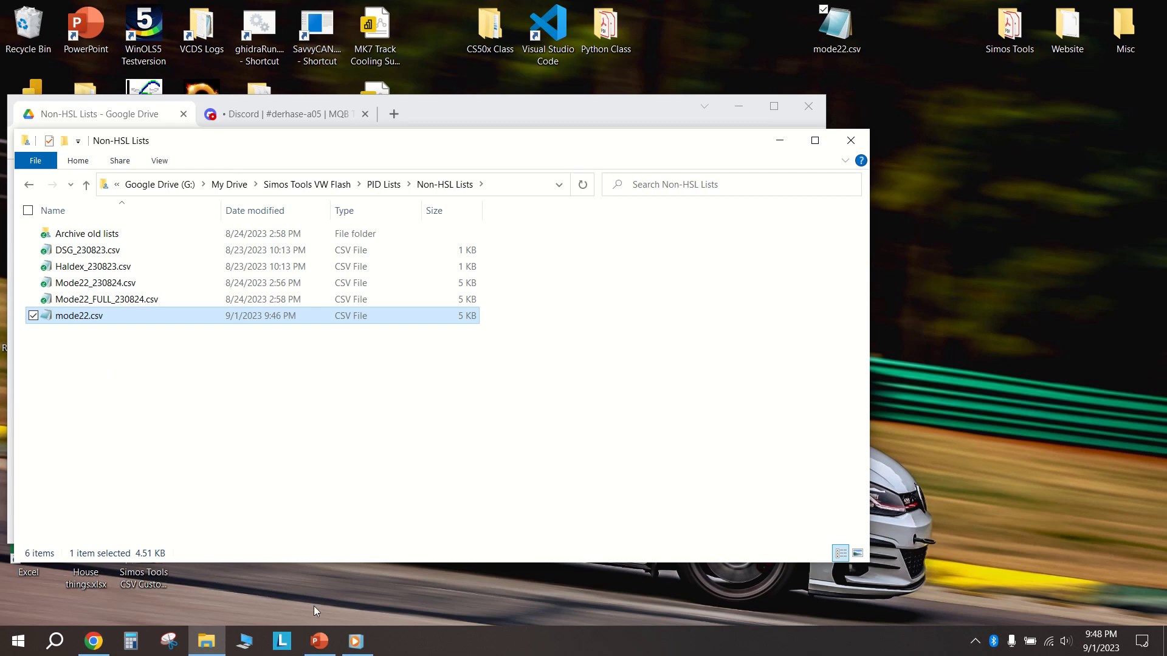
{"action": "left_click", "coordinate": [94, 643]}
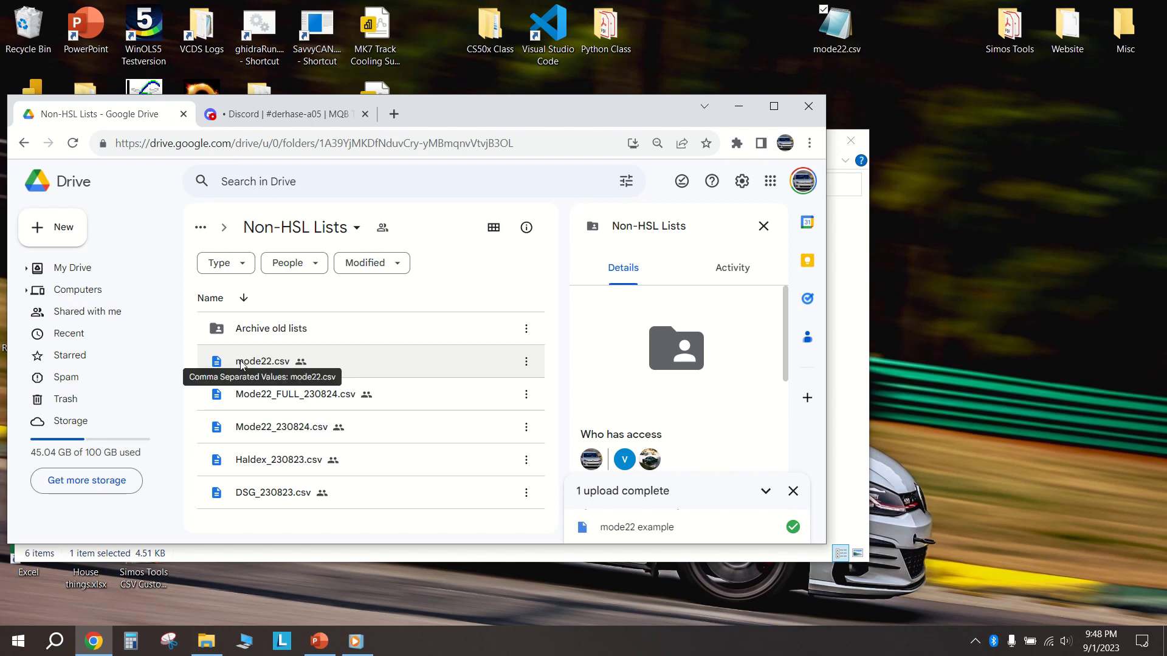
{"action": "left_click", "coordinate": [808, 107]}
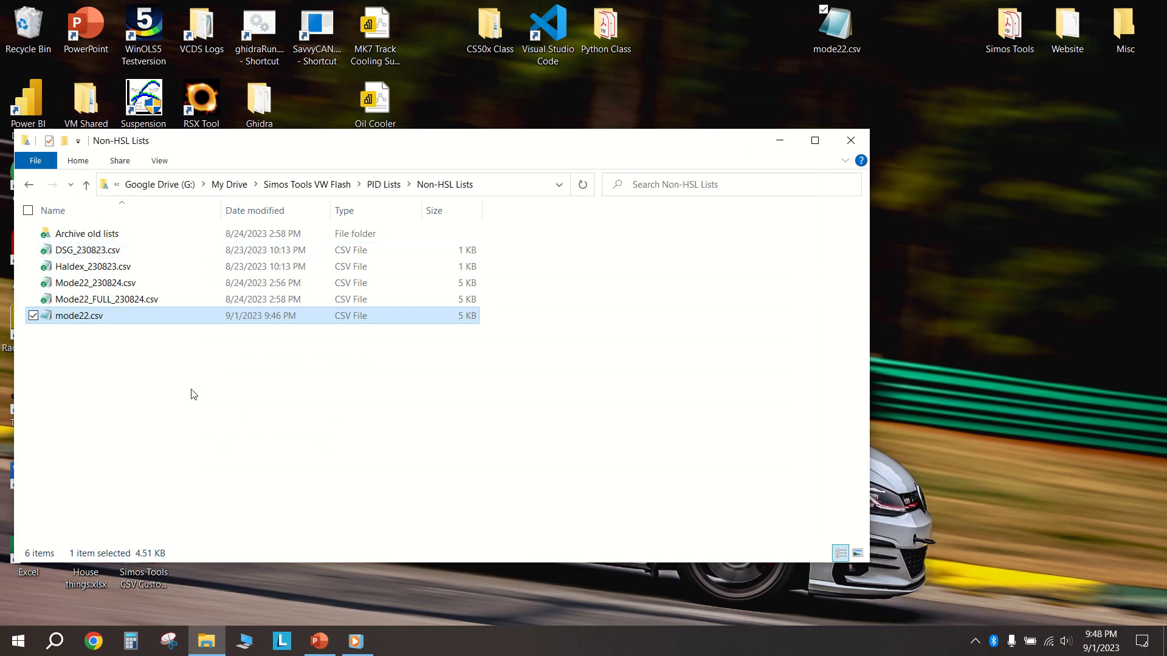
{"action": "left_click", "coordinate": [193, 395]}
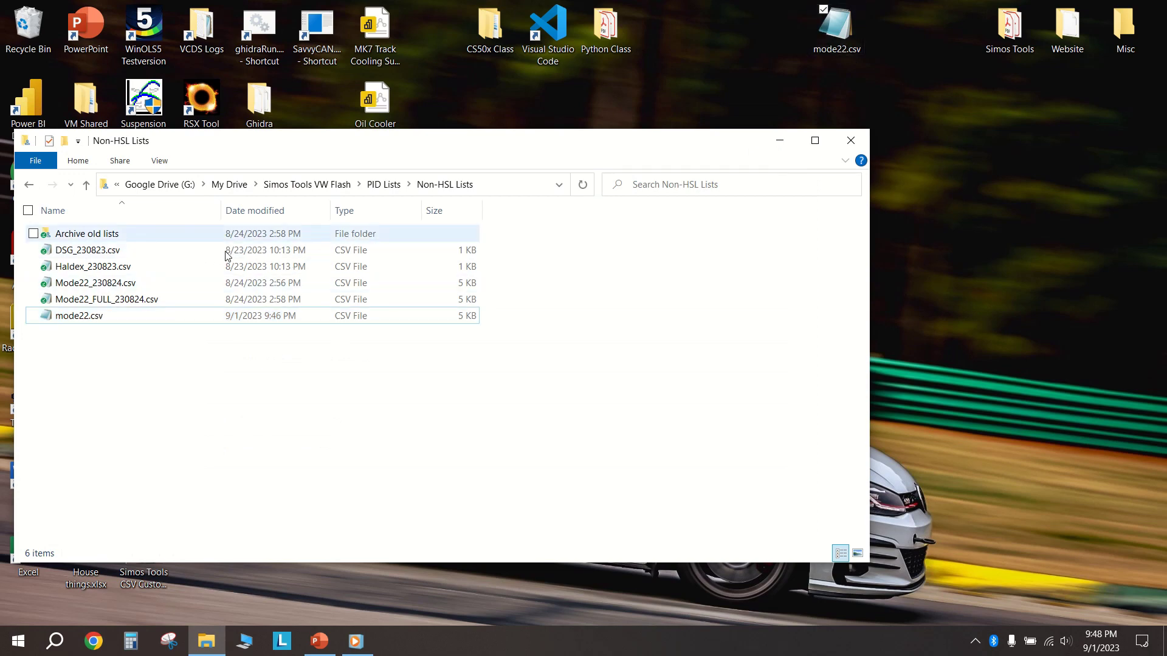
Open mode22.csv in Excel and widen columns A and C to show full names and equations
{"action": "right_click", "coordinate": [75, 321]}
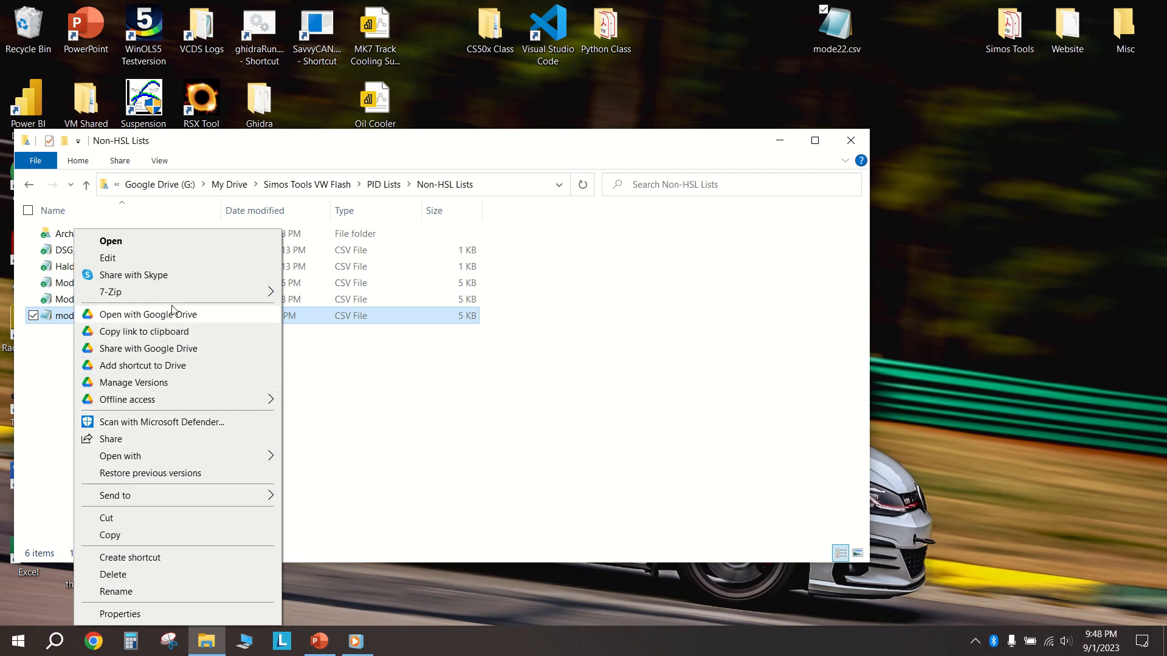
{"action": "mouse_move", "coordinate": [230, 457]}
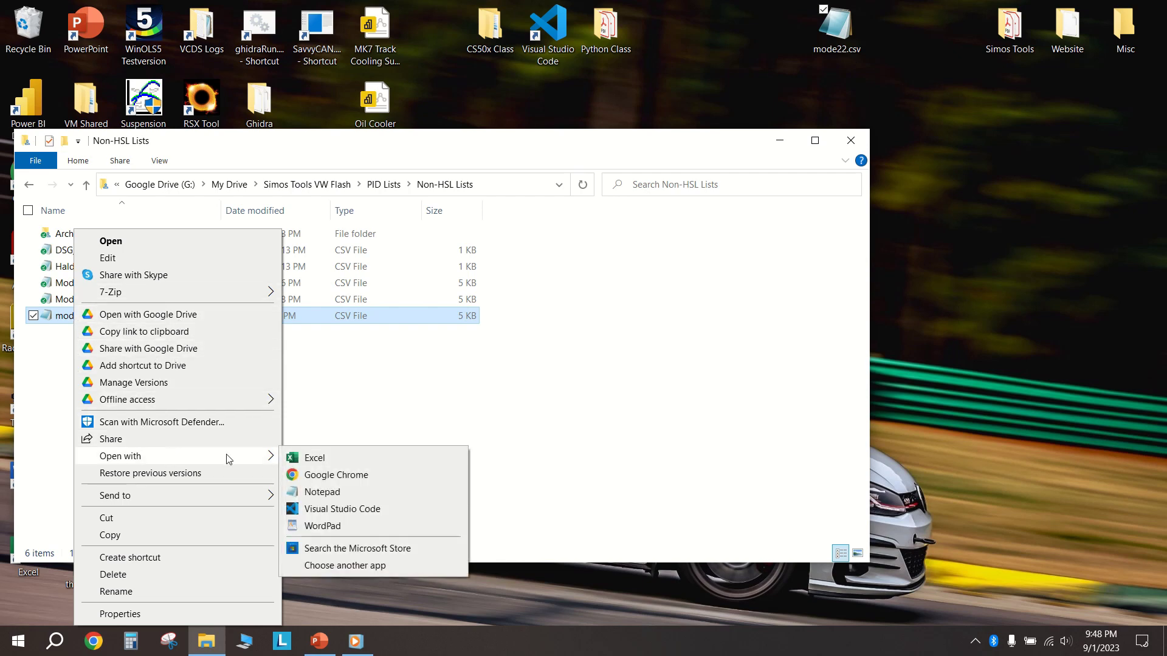
{"action": "left_click", "coordinate": [328, 460]}
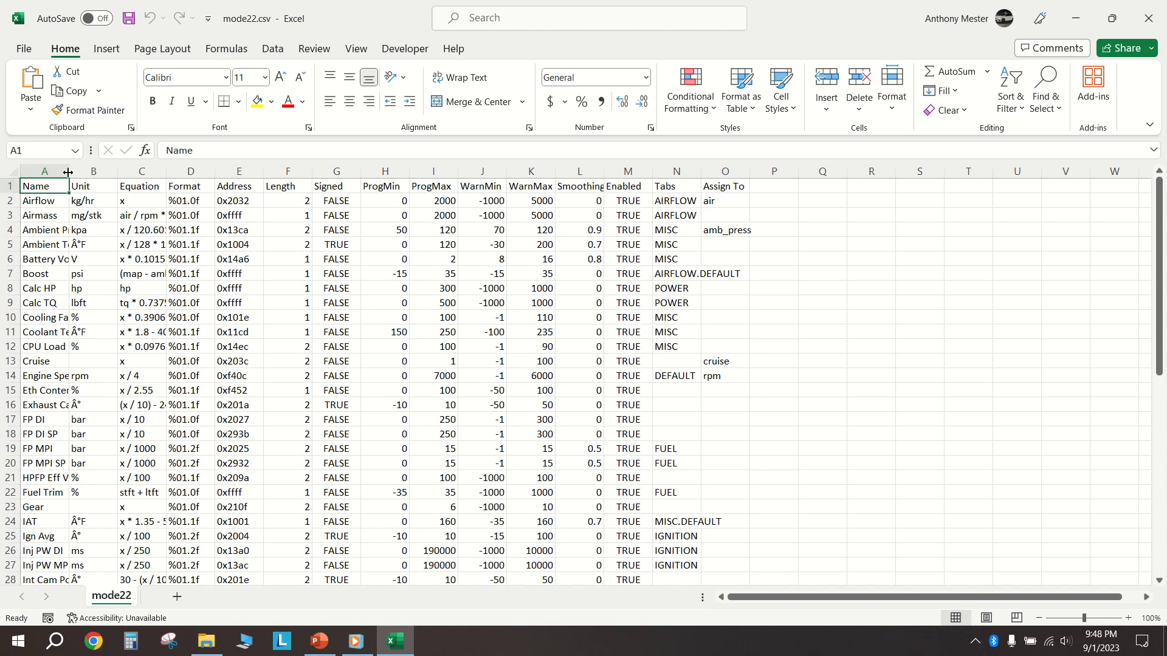
{"action": "left_click_drag", "start_coordinate": [68, 172], "coordinate": [140, 172]}
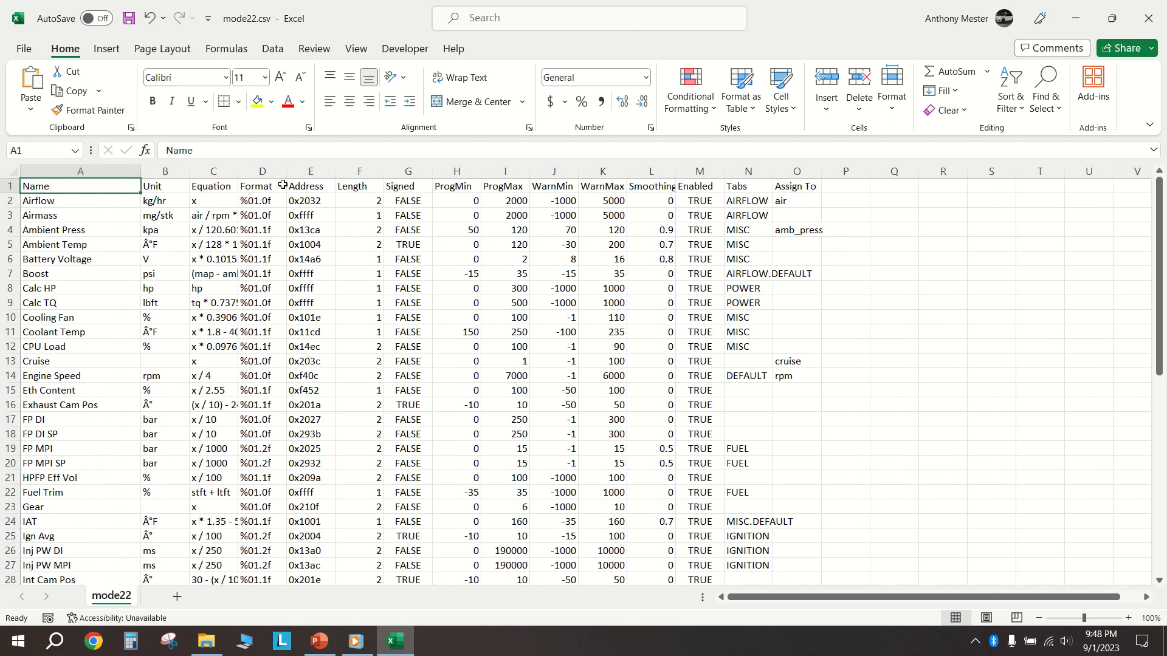
{"action": "left_click_drag", "start_coordinate": [237, 172], "coordinate": [323, 167]}
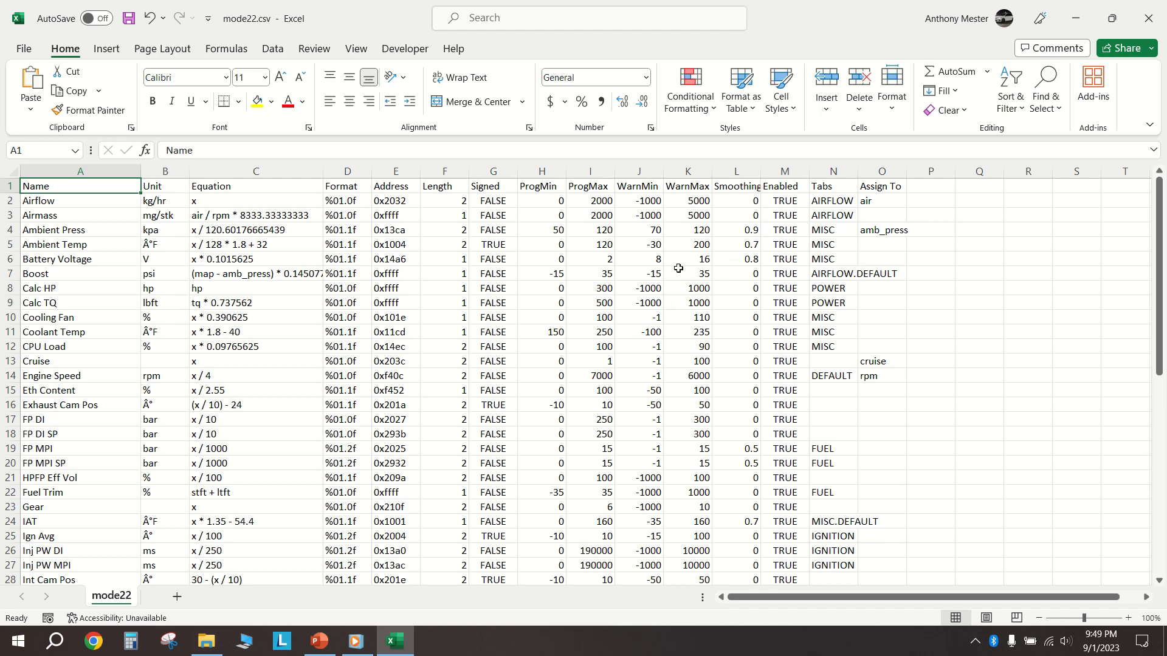
Review WarnMin -30 and WarnMax 200 in row 5, then widen column N for the Tabs entries
{"action": "scroll", "coordinate": [614, 431], "scroll_direction": "down", "scroll_amount": 3}
{"action": "scroll", "coordinate": [601, 423], "scroll_direction": "up", "scroll_amount": 3}
{"action": "left_click", "coordinate": [650, 248]}
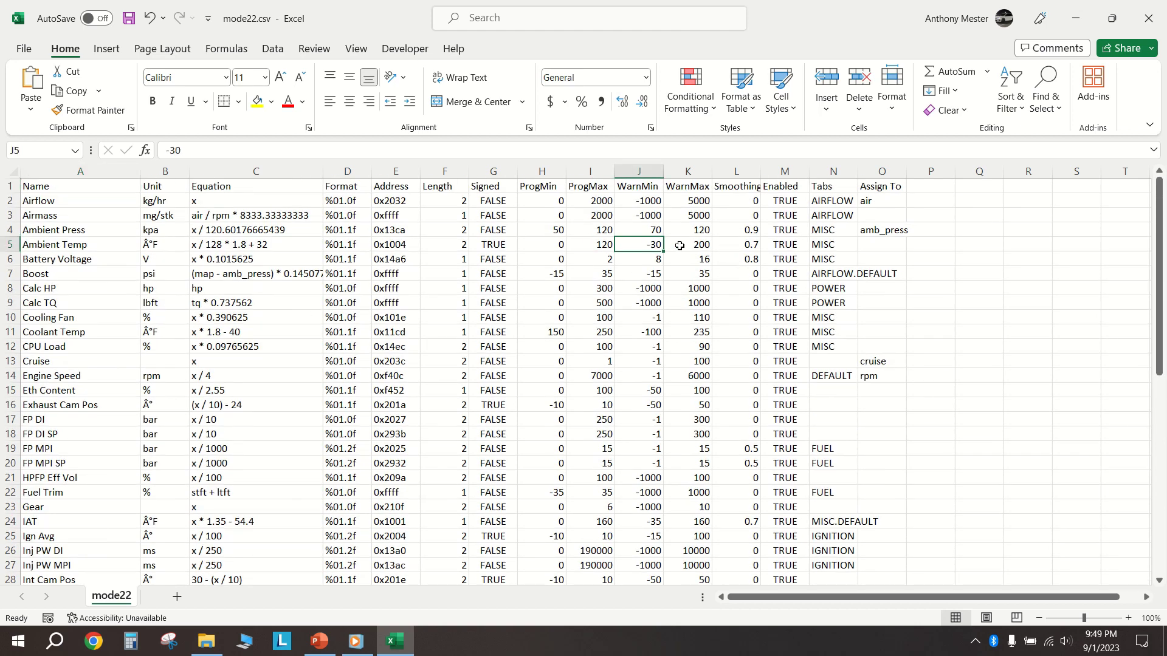
{"action": "left_click", "coordinate": [687, 246]}
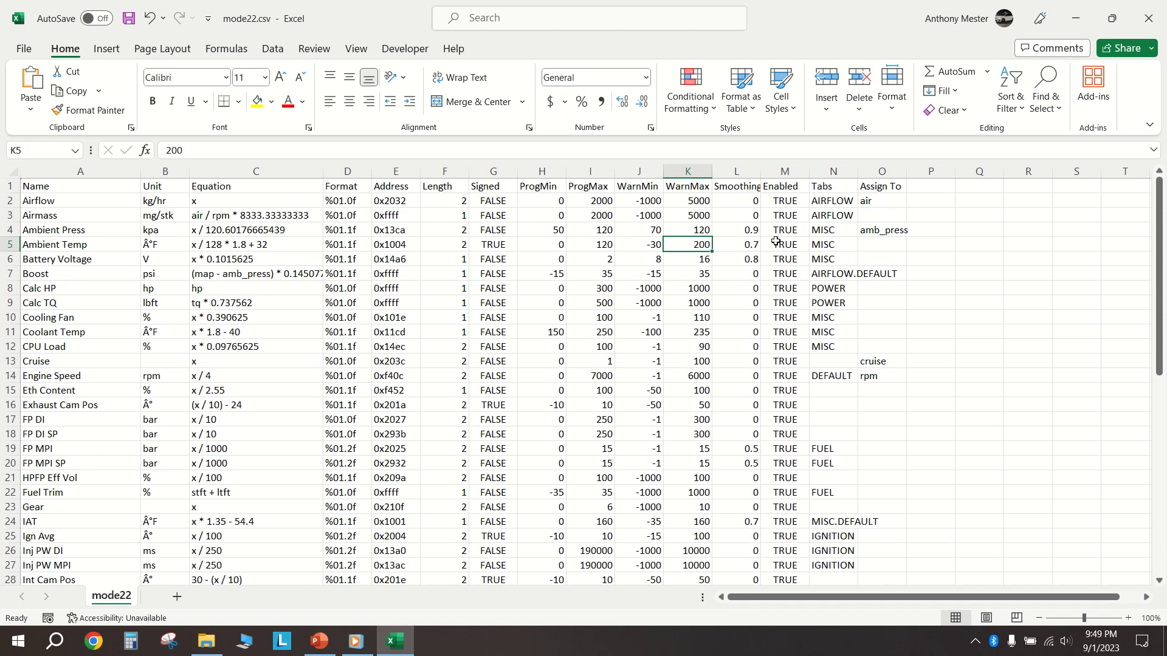
{"action": "left_click", "coordinate": [638, 245]}
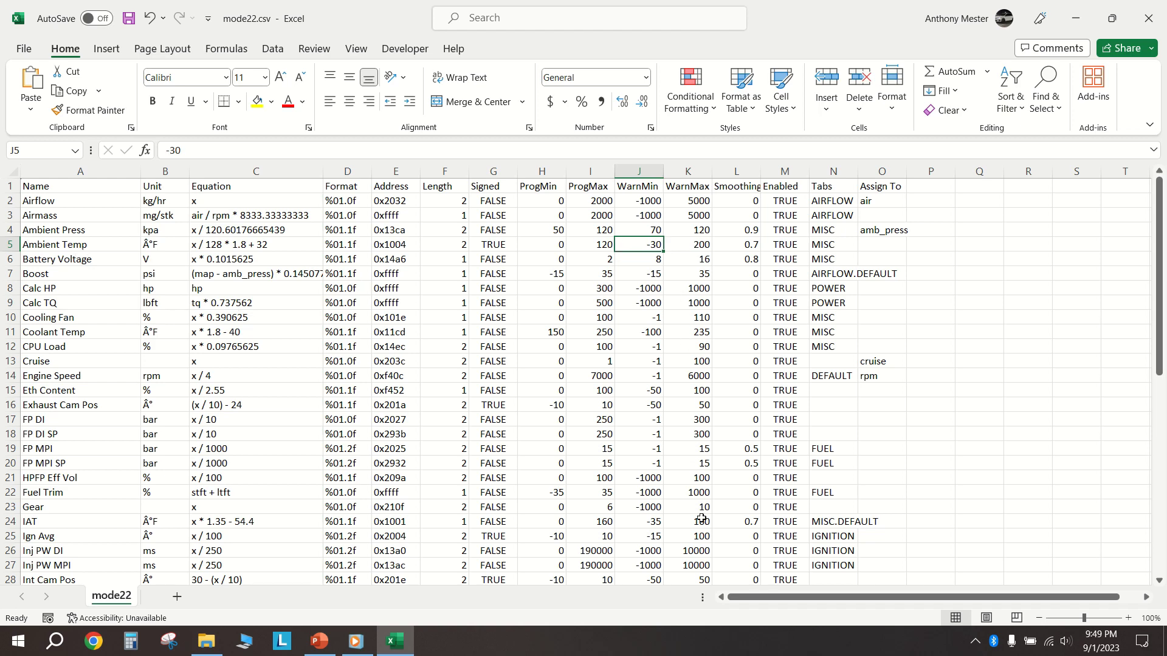
{"action": "scroll", "coordinate": [693, 404], "scroll_direction": "down", "scroll_amount": 3}
{"action": "scroll", "coordinate": [693, 405], "scroll_direction": "down", "scroll_amount": 8}
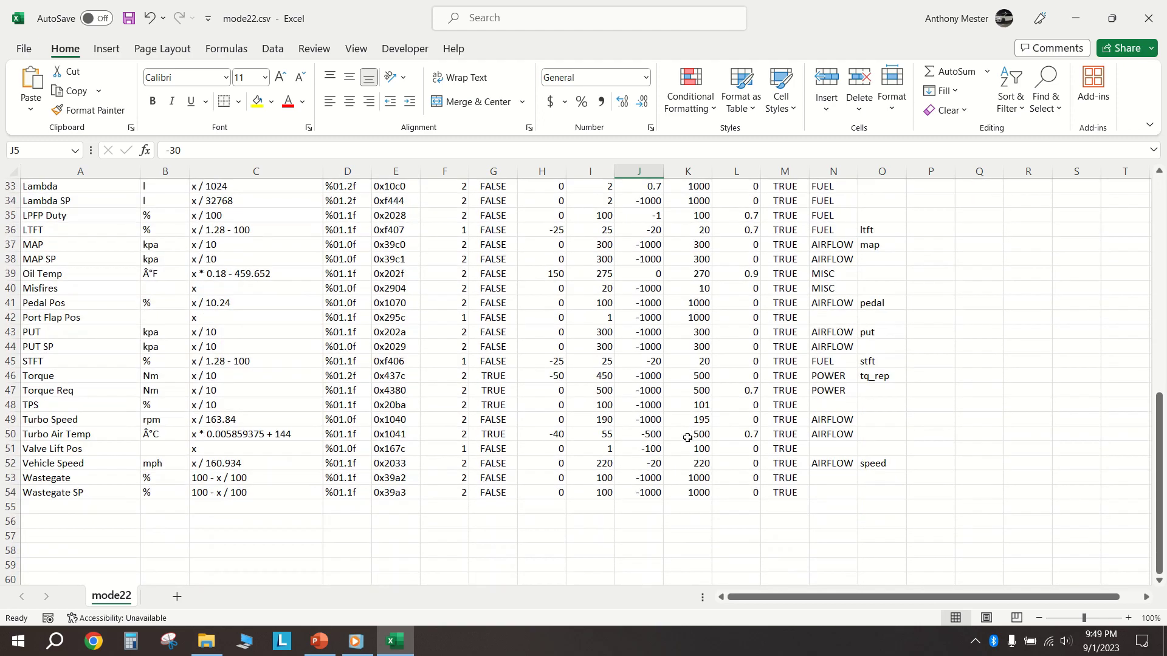
{"action": "scroll", "coordinate": [683, 428], "scroll_direction": "up", "scroll_amount": 11}
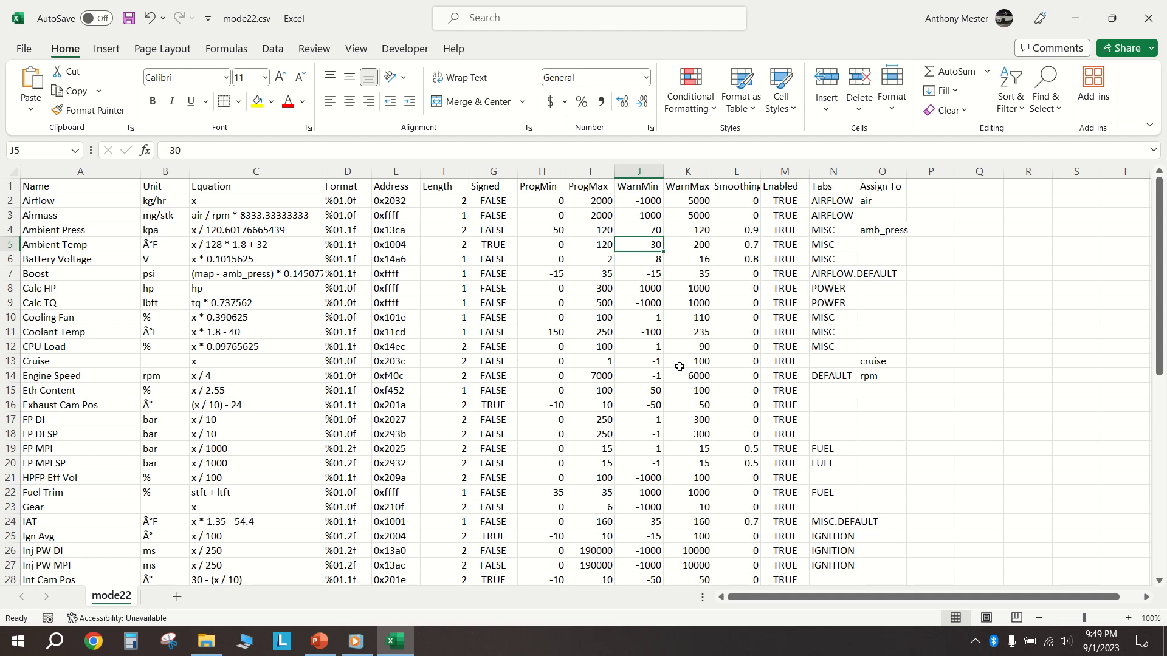
{"action": "left_click_drag", "start_coordinate": [858, 171], "coordinate": [912, 170]}
{"action": "left_click", "coordinate": [940, 186]}
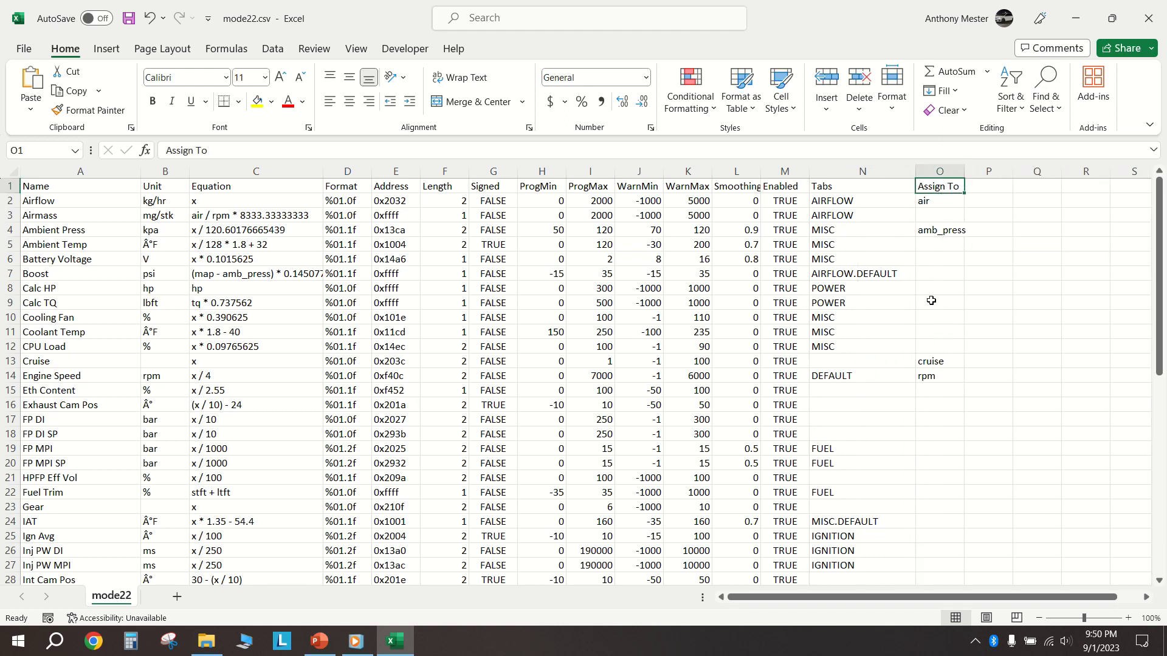
{"action": "scroll", "coordinate": [939, 386], "scroll_direction": "down", "scroll_amount": 4}
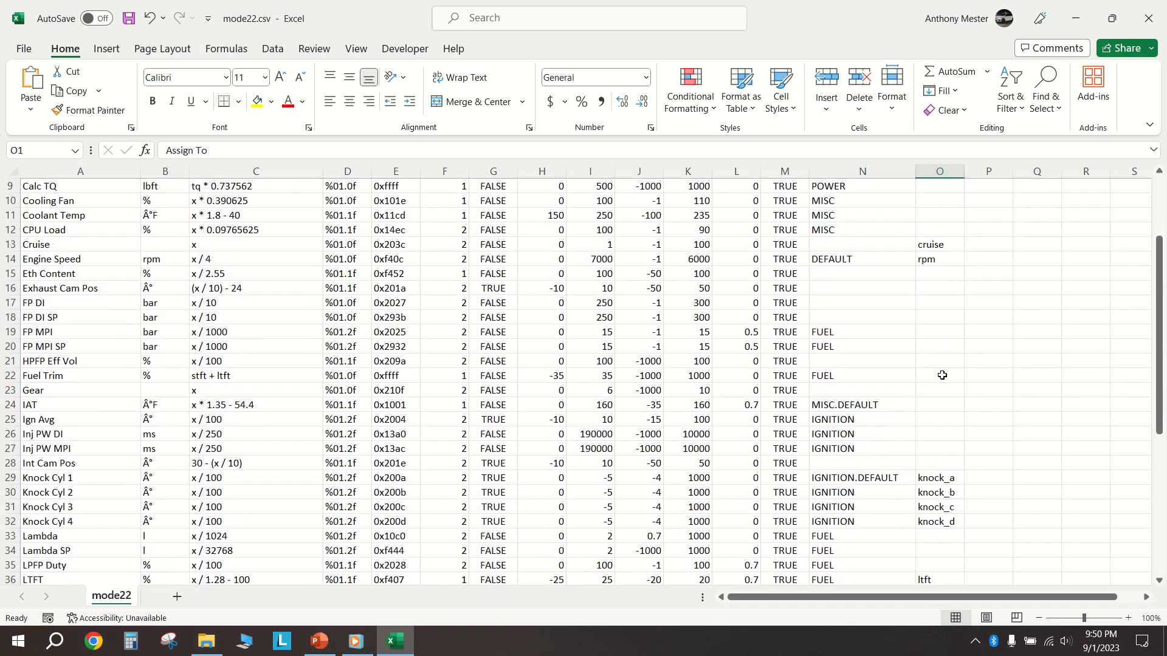
{"action": "scroll", "coordinate": [942, 375], "scroll_direction": "down", "scroll_amount": 4}
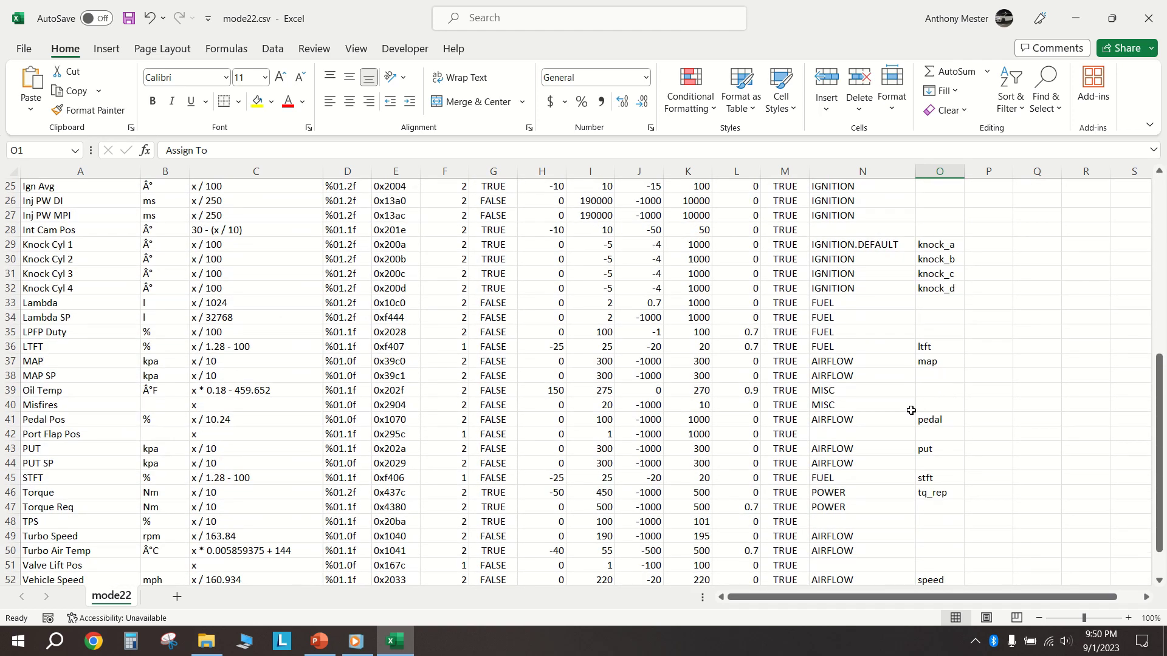
{"action": "left_click", "coordinate": [934, 420]}
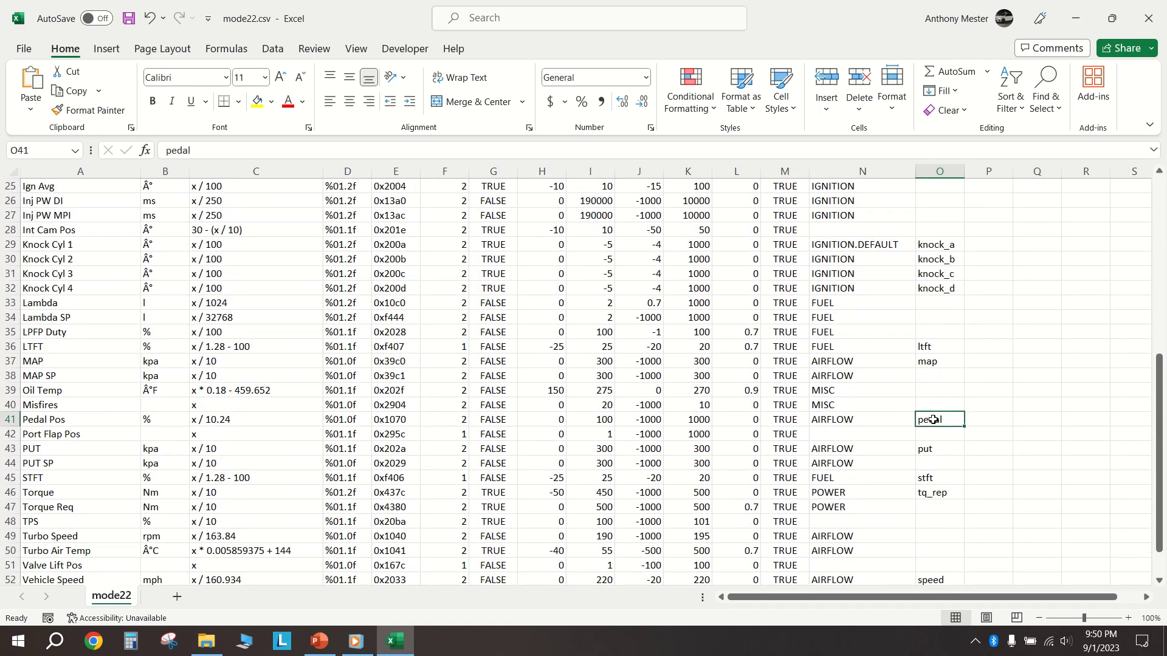
{"action": "scroll", "coordinate": [939, 409], "scroll_direction": "up", "scroll_amount": 8}
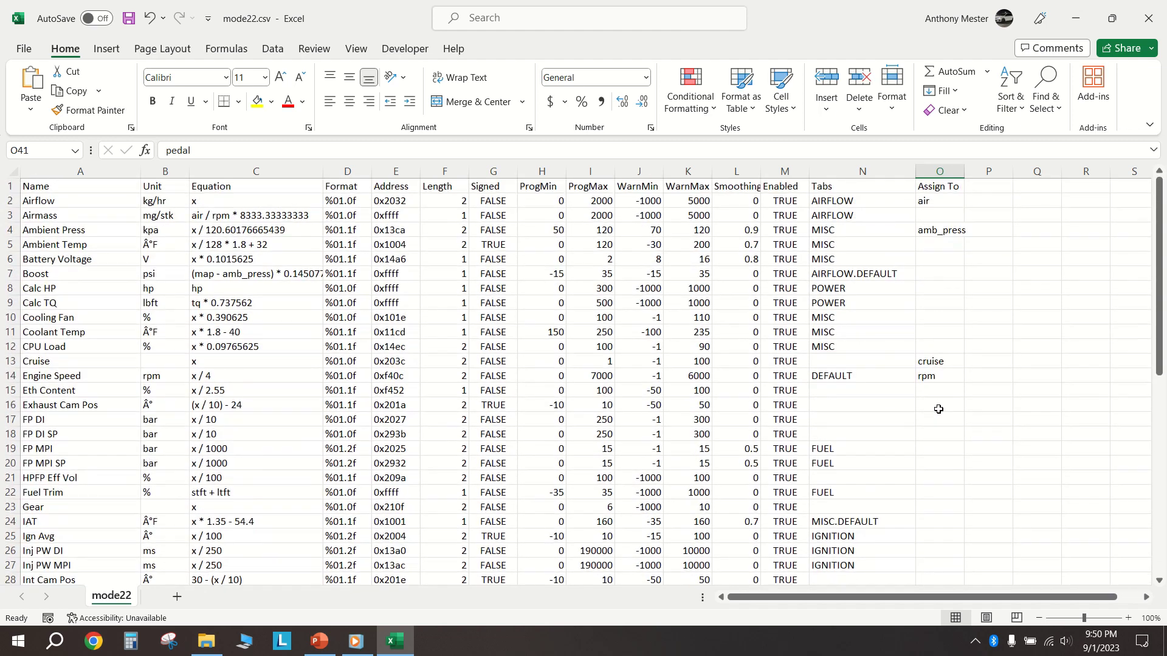
{"action": "left_click", "coordinate": [944, 364]}
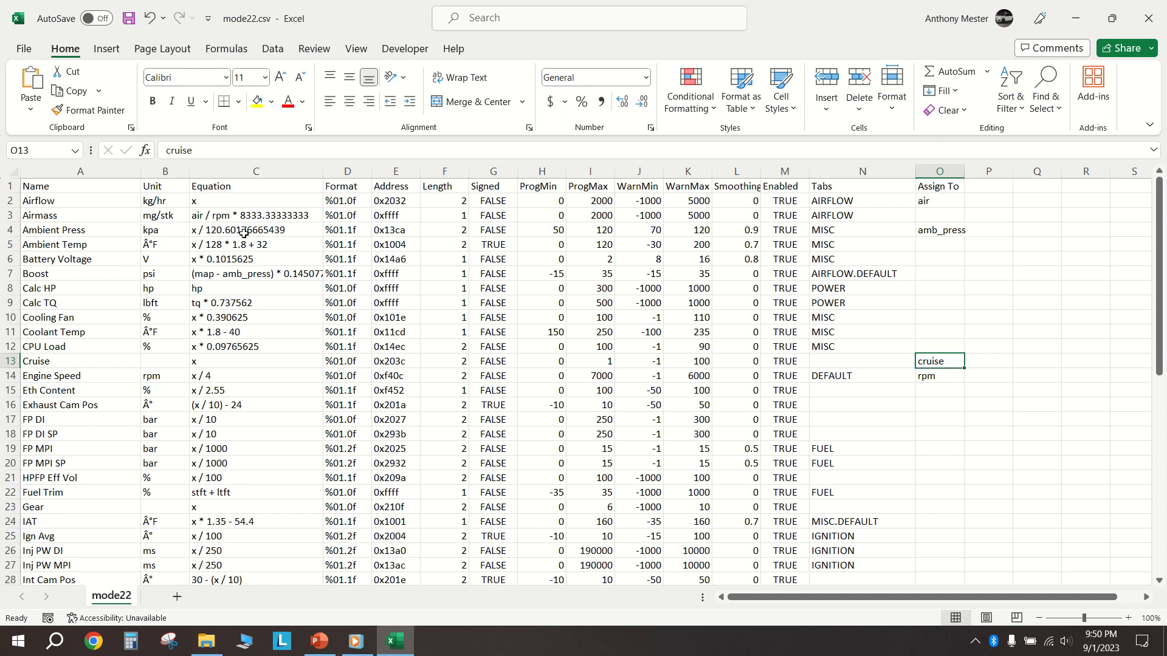
{"action": "left_click", "coordinate": [934, 379]}
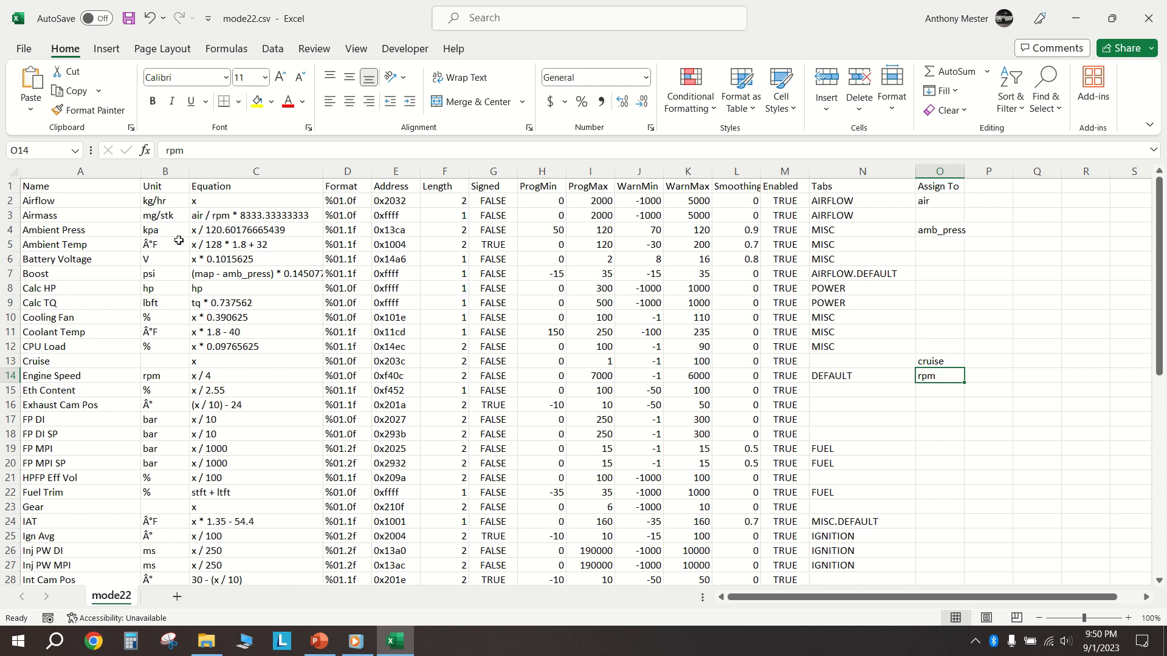
{"action": "left_click", "coordinate": [209, 216]}
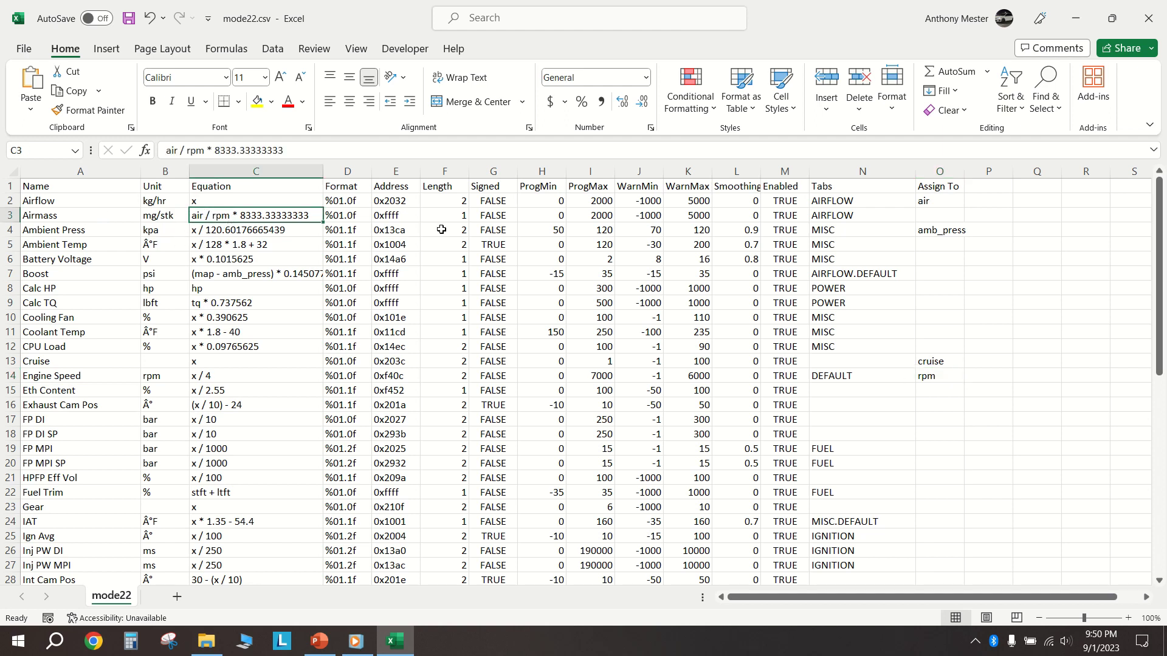
{"action": "left_click", "coordinate": [949, 201]}
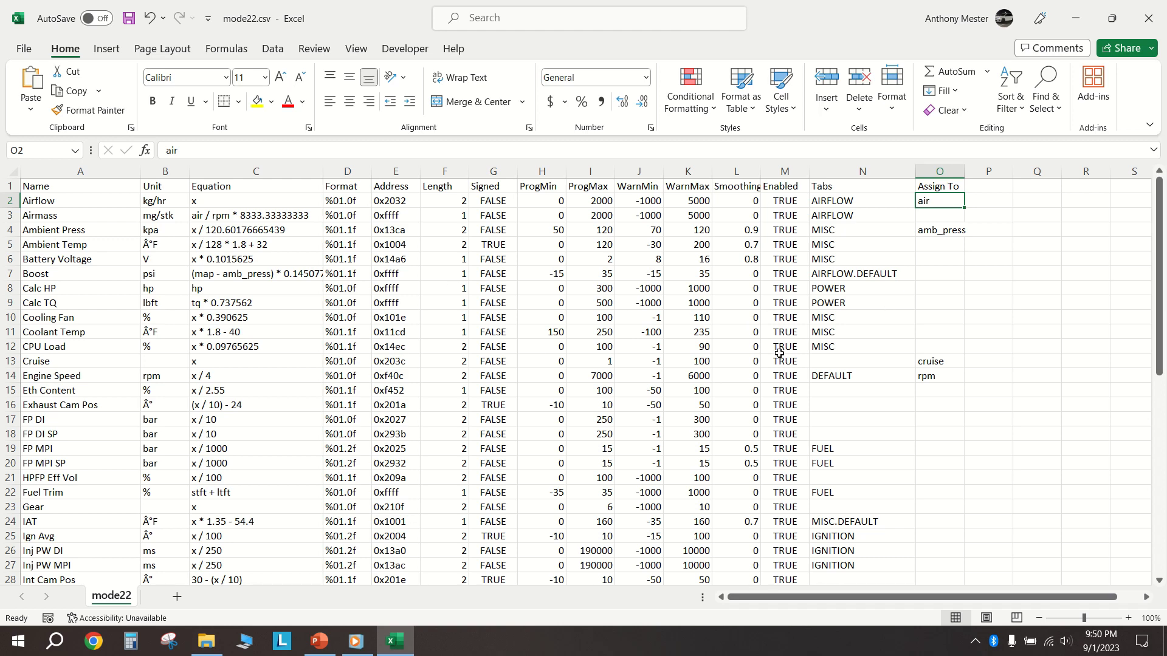
{"action": "scroll", "coordinate": [414, 380], "scroll_direction": "down", "scroll_amount": 5}
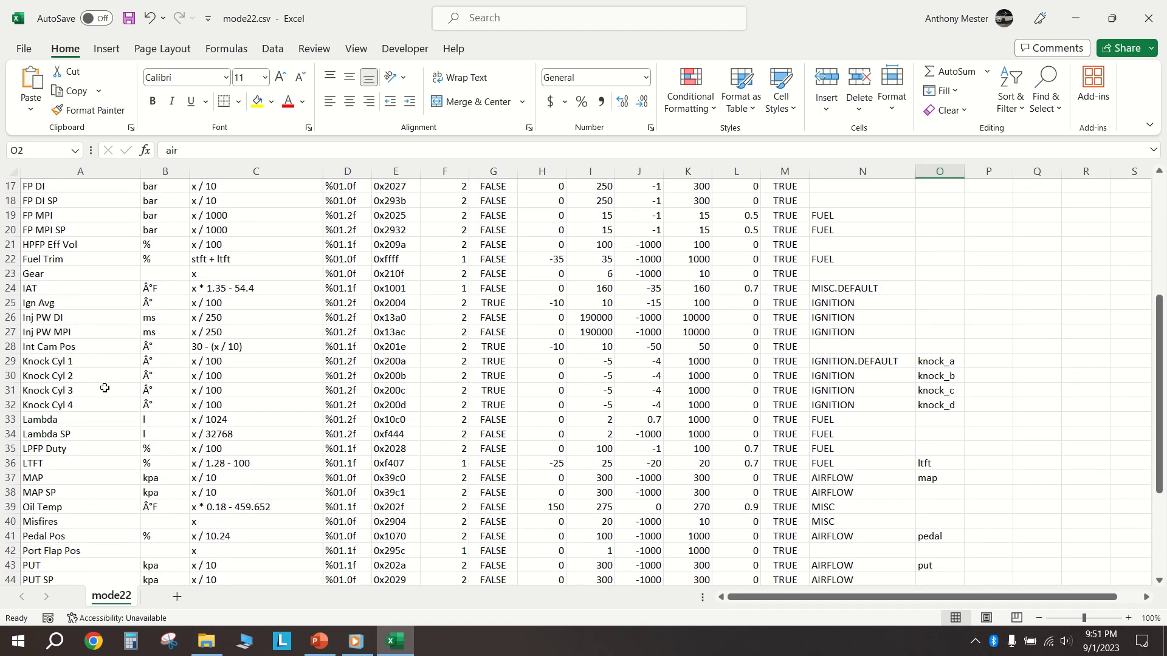
Insert a blank row 29 above Knock Cyl 1 and name it Knock Avg
{"action": "left_click", "coordinate": [11, 361]}
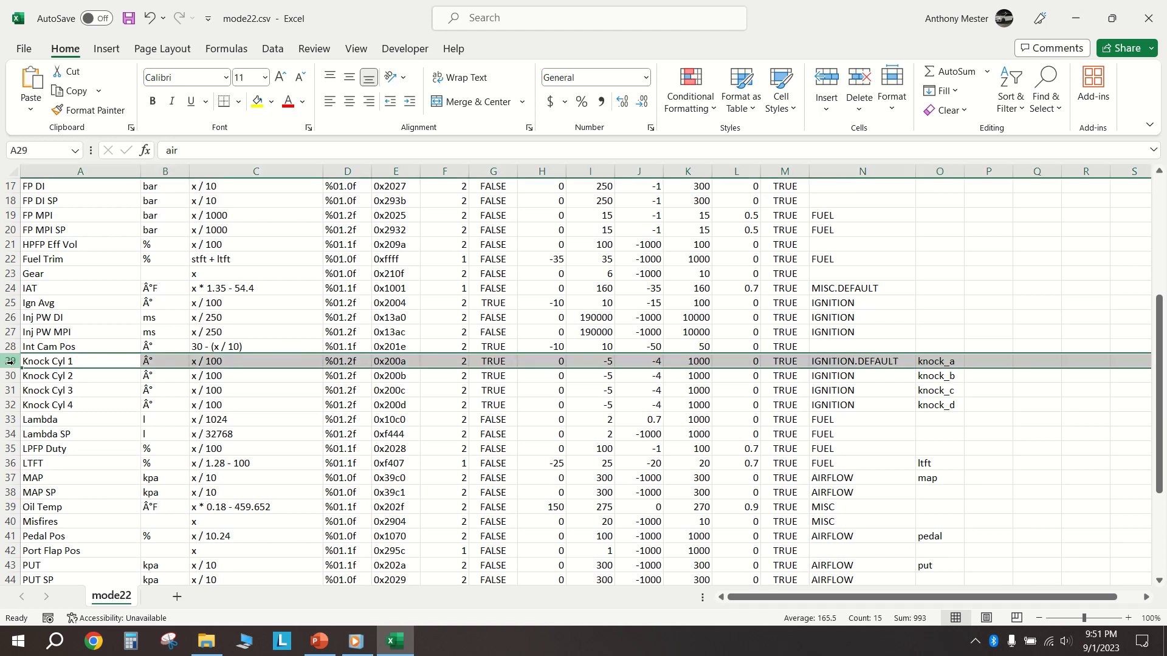
{"action": "right_click", "coordinate": [10, 361]}
{"action": "left_click", "coordinate": [58, 218]}
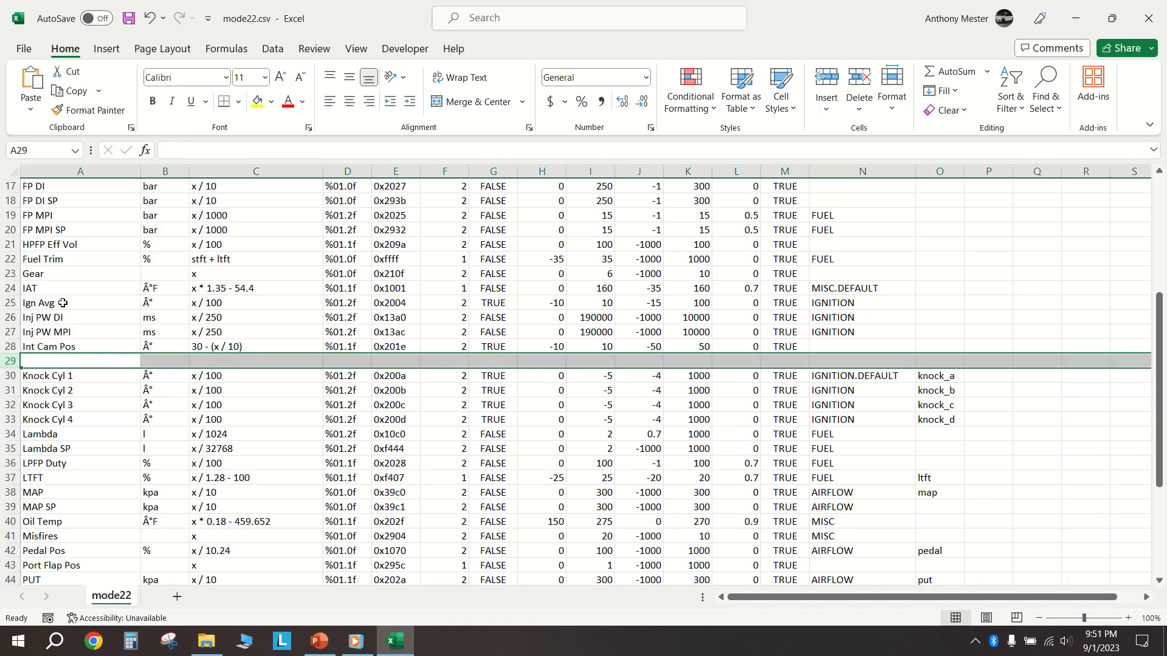
{"action": "left_click", "coordinate": [73, 361]}
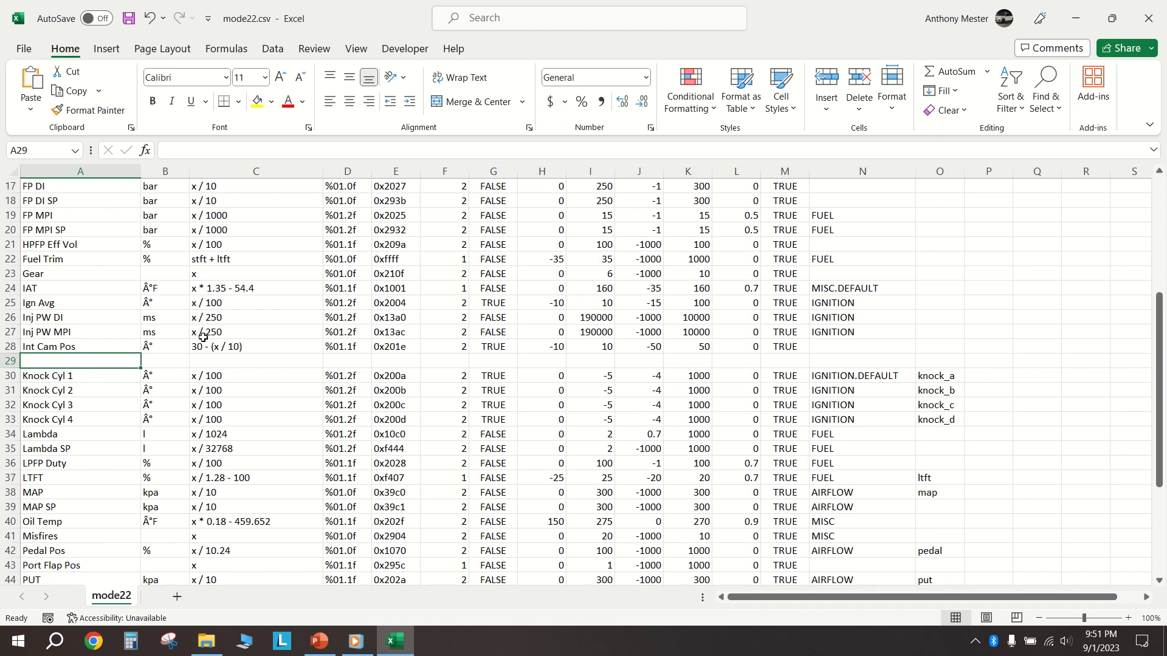
{"action": "type", "text": "Knock"}
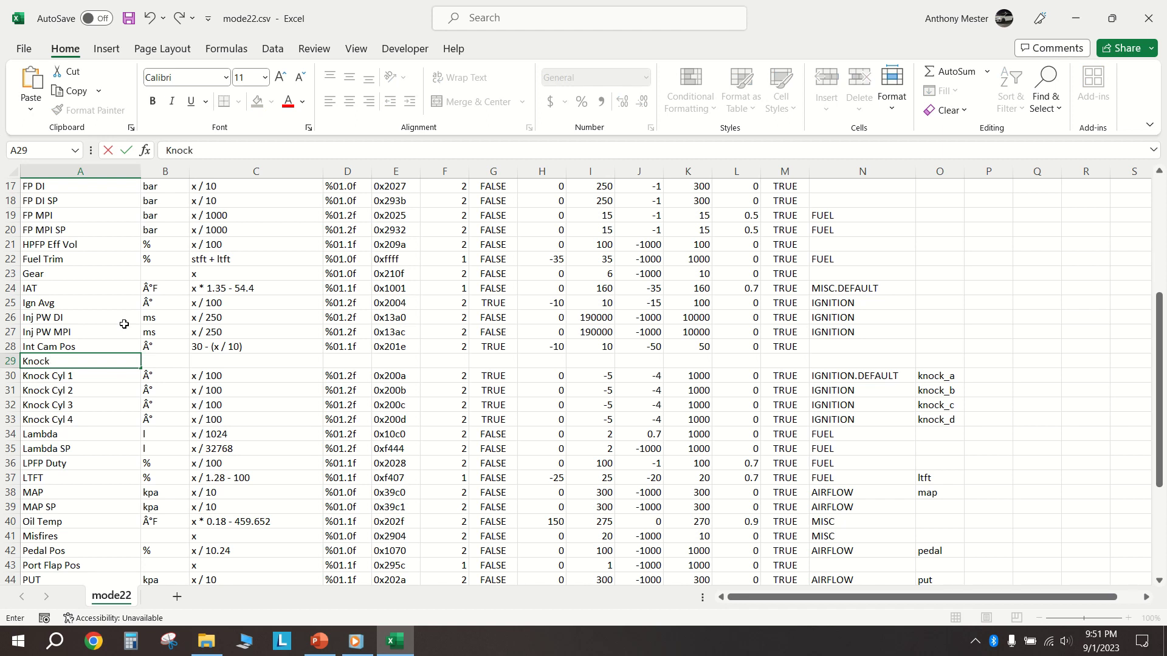
{"action": "type", "text": " A"}
{"action": "key", "text": "BackSpace"}
{"action": "type", "text": "vg"}
{"action": "key", "text": "Tab"}
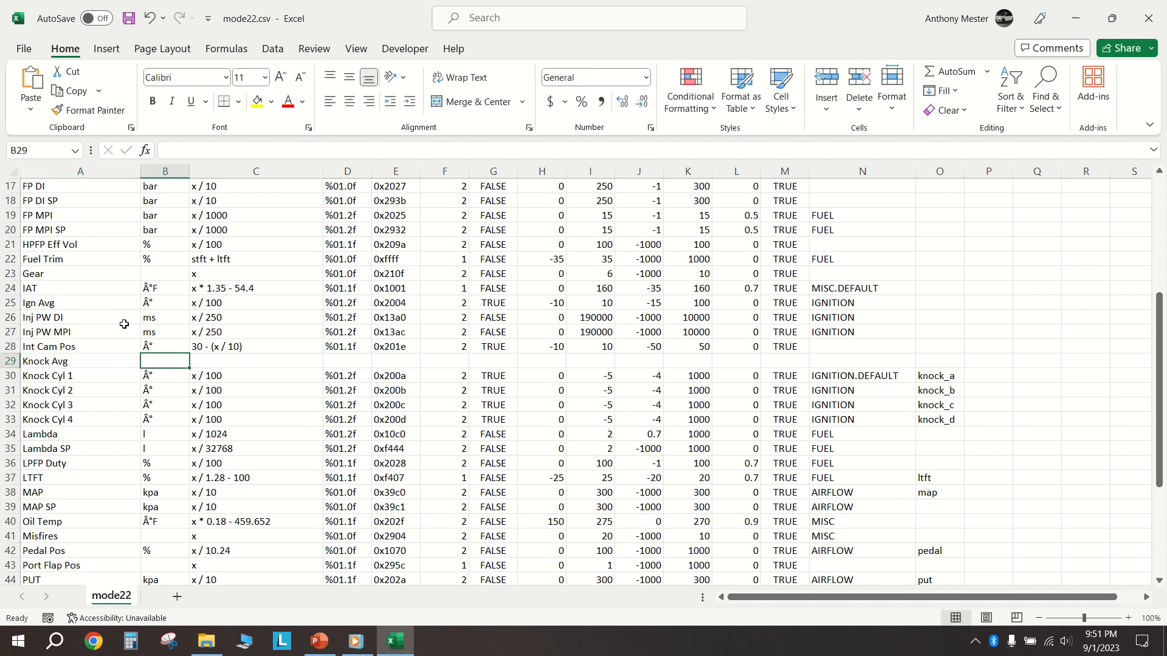
Copy the degree unit from B30 and the %01.2f format from D30 into the Knock Avg row
{"action": "left_click", "coordinate": [158, 378]}
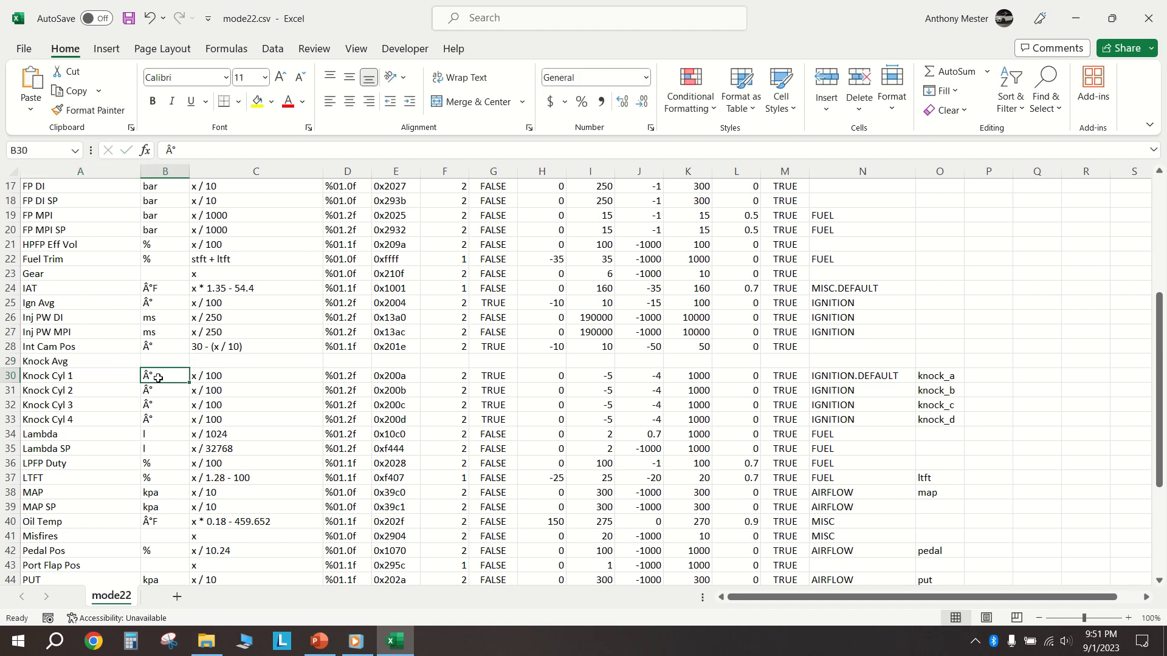
{"action": "key", "text": "ctrl+c"}
{"action": "left_click", "coordinate": [160, 361]}
{"action": "key", "text": "ctrl+v"}
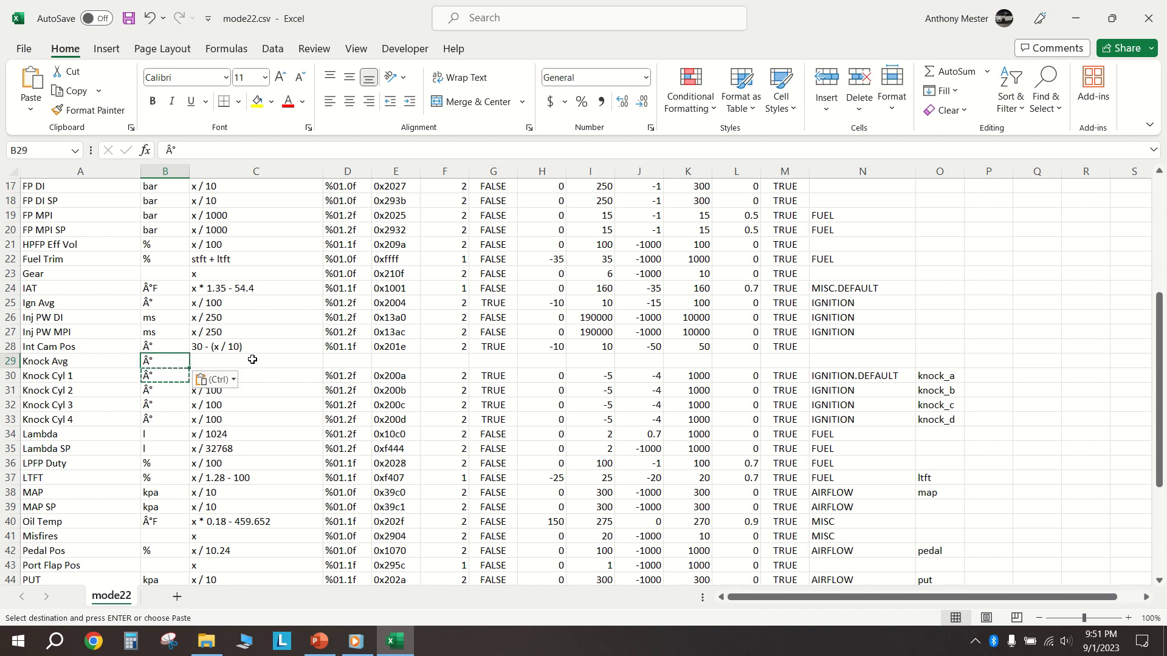
{"action": "left_click", "coordinate": [267, 359]}
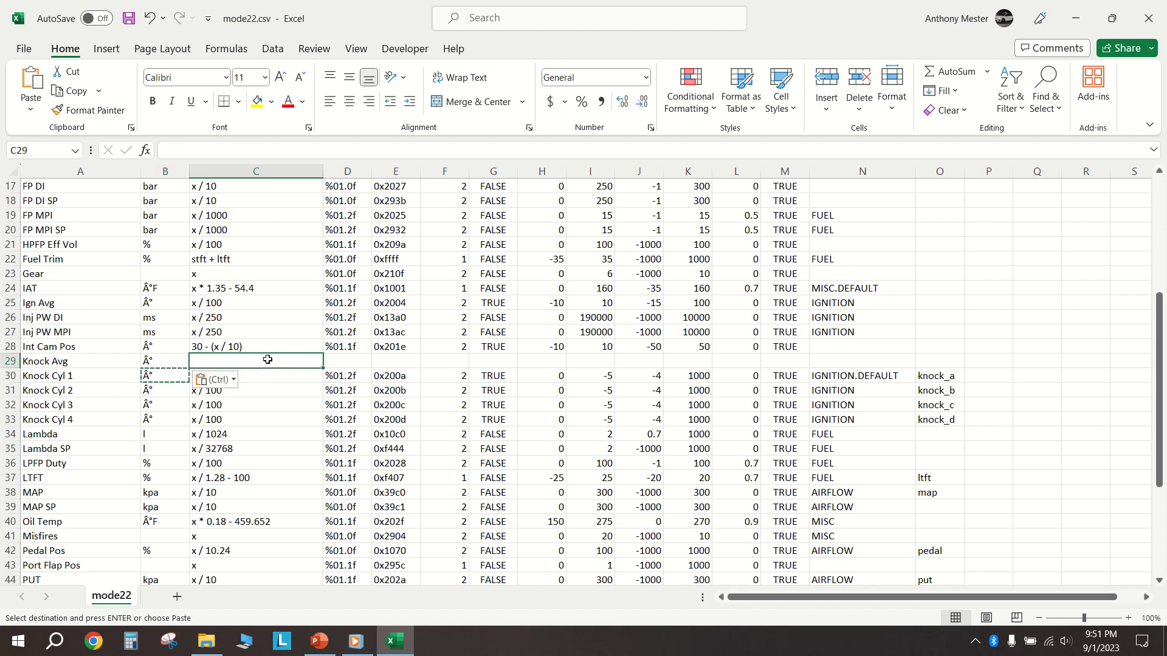
{"action": "left_click", "coordinate": [389, 363]}
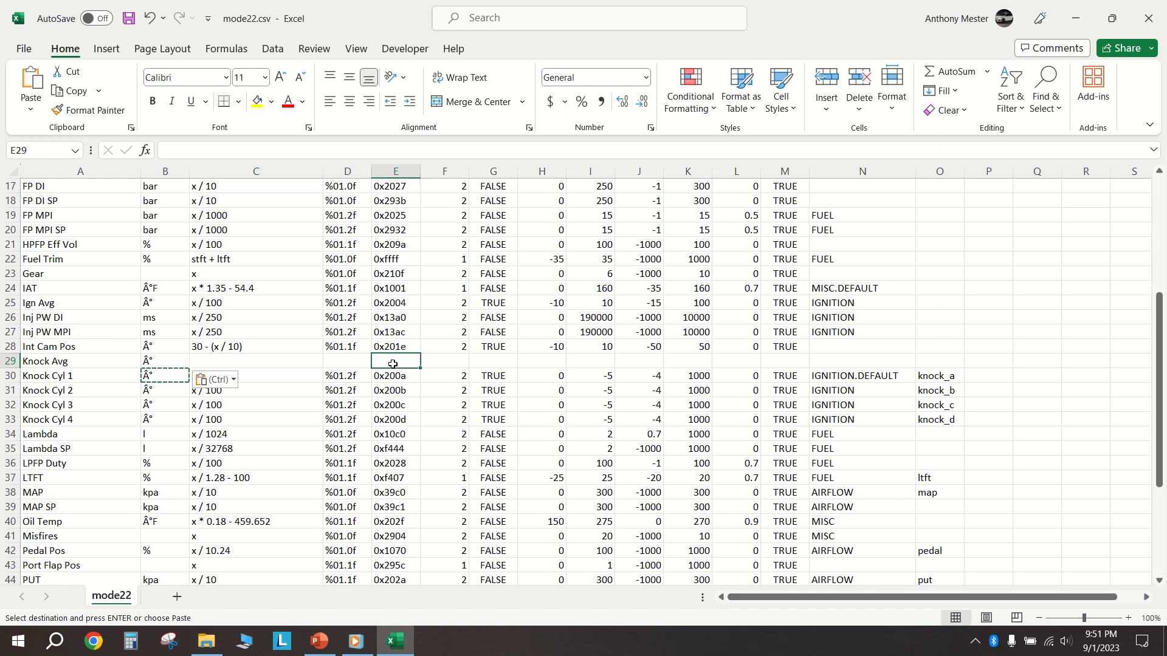
{"action": "left_click", "coordinate": [345, 377]}
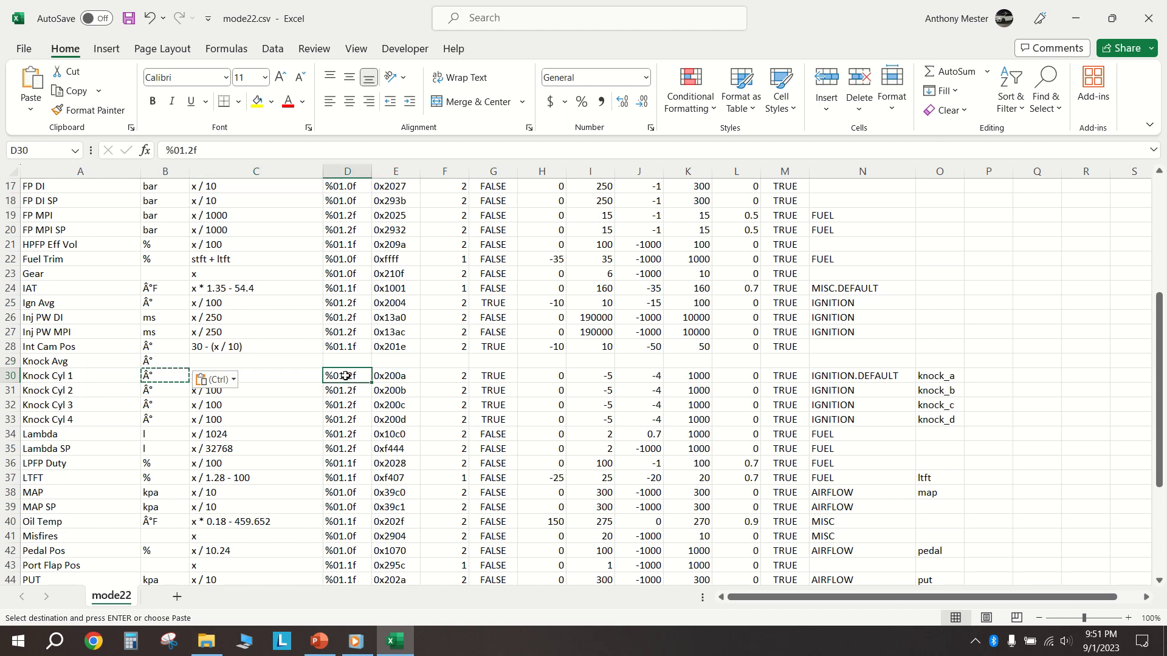
{"action": "key", "text": "ctrl+c"}
{"action": "left_click", "coordinate": [346, 362]}
{"action": "key", "text": "ctrl+v"}
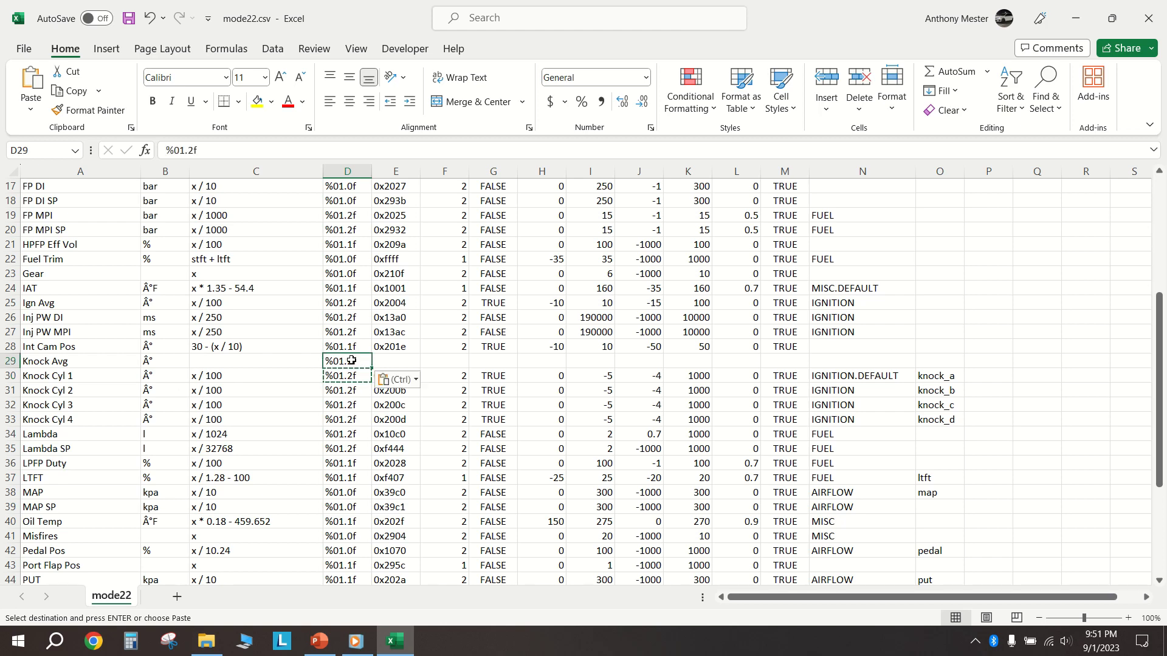
Compare the display formats used by the Ign Avg and Fuel Trim rows
{"action": "scroll", "coordinate": [352, 361], "scroll_direction": "up", "scroll_amount": 5}
{"action": "scroll", "coordinate": [359, 361], "scroll_direction": "down", "scroll_amount": 11}
{"action": "scroll", "coordinate": [358, 362], "scroll_direction": "down", "scroll_amount": 3}
{"action": "scroll", "coordinate": [352, 389], "scroll_direction": "up", "scroll_amount": 11}
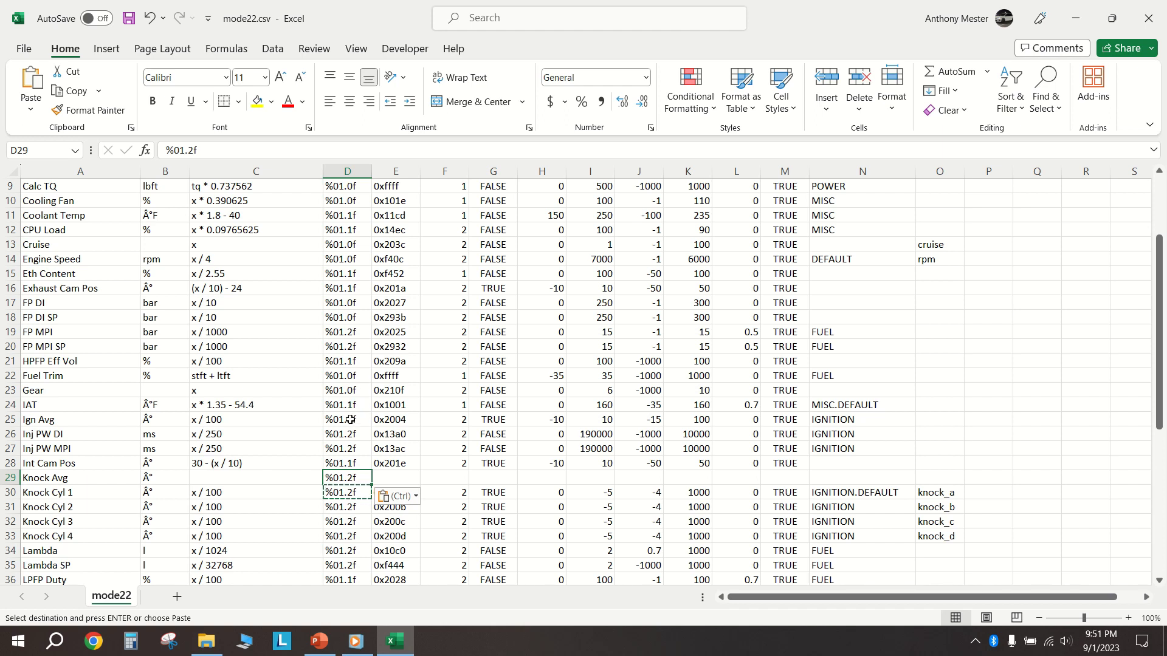
{"action": "left_click", "coordinate": [352, 419]}
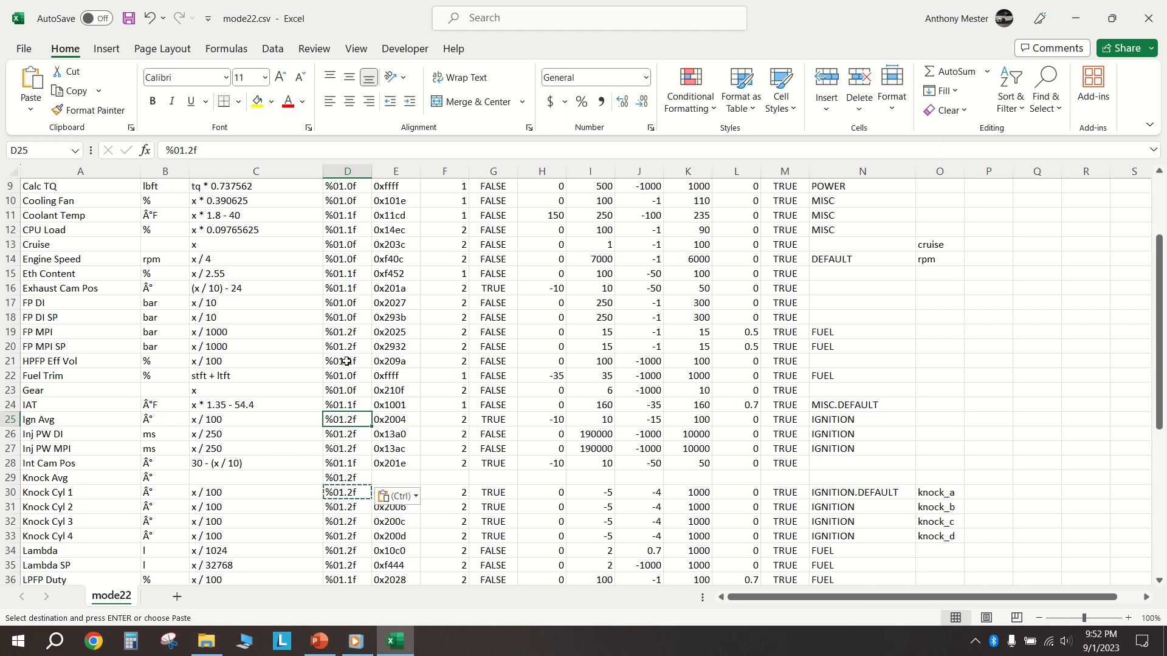
{"action": "left_click", "coordinate": [358, 376]}
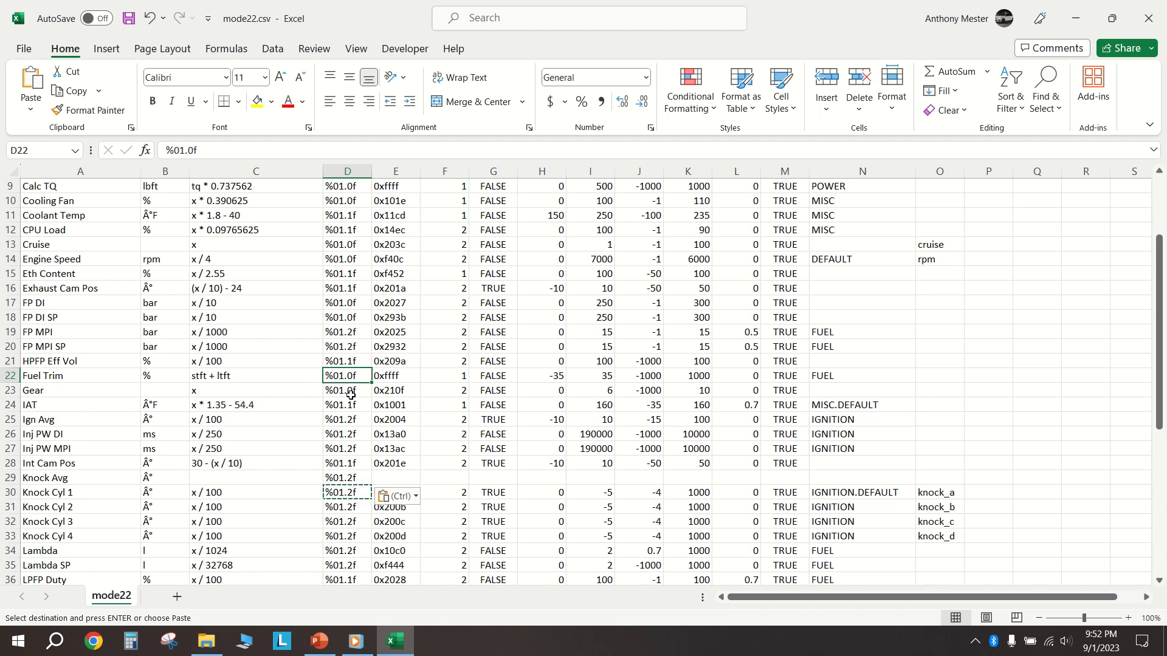
{"action": "scroll", "coordinate": [371, 441], "scroll_direction": "down", "scroll_amount": 3}
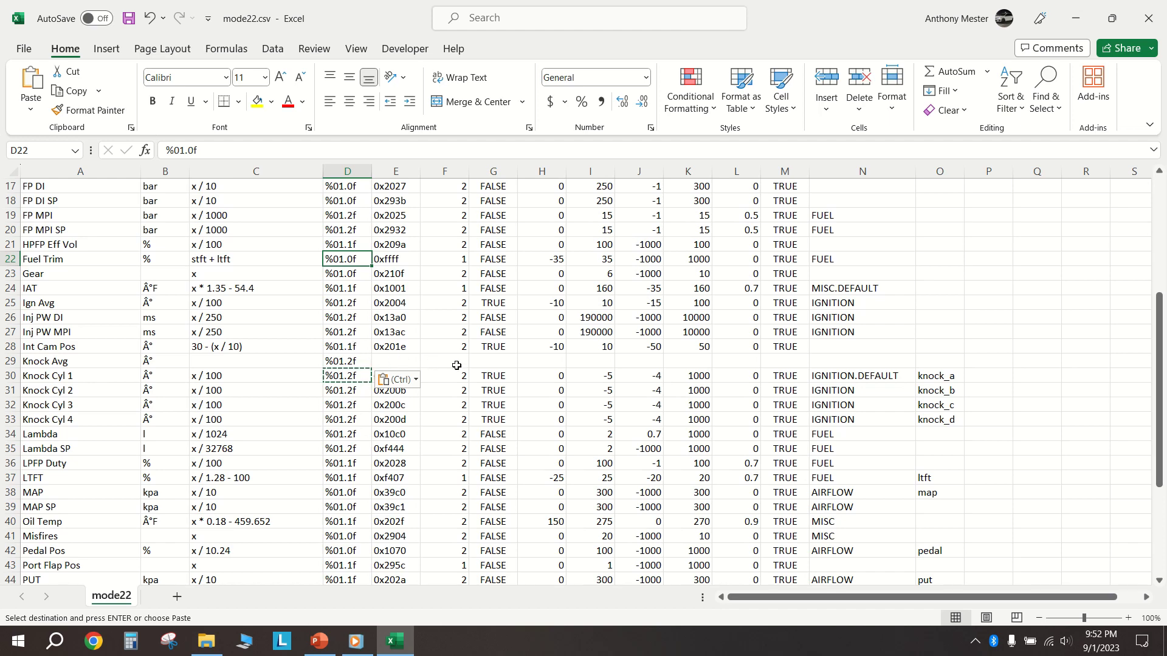
{"action": "scroll", "coordinate": [457, 365], "scroll_direction": "up", "scroll_amount": 6}
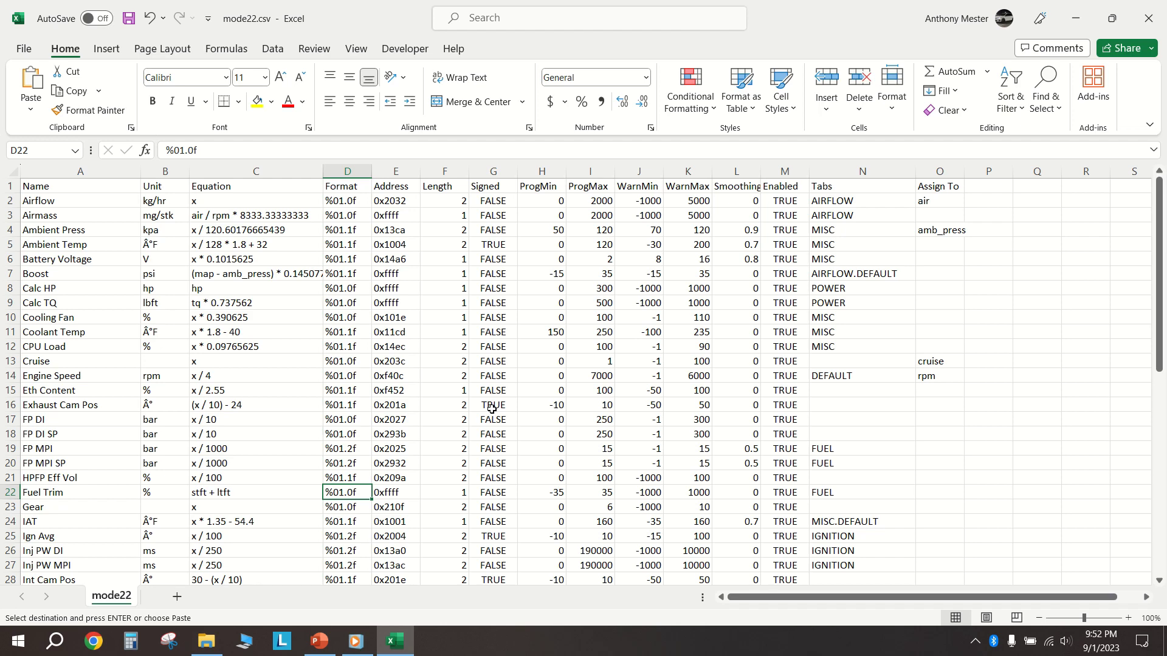
{"action": "scroll", "coordinate": [496, 414], "scroll_direction": "down", "scroll_amount": 5}
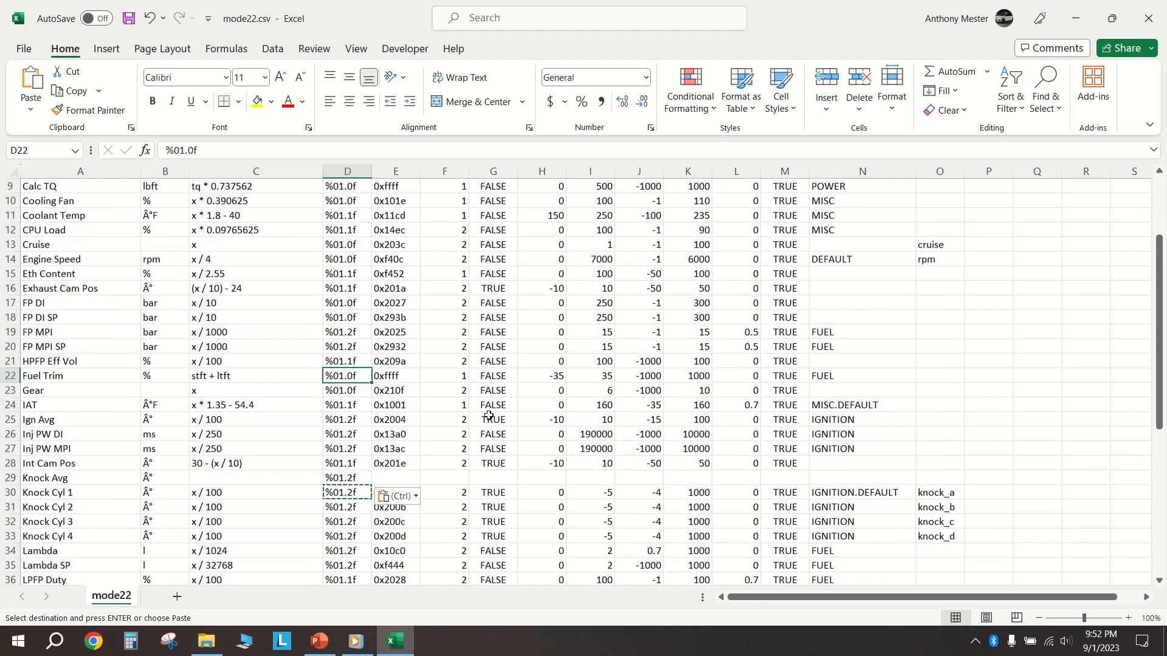
Begin entering TRUE in Knock Avg's Signed cell G29, correcting a mistyped FALSE
{"action": "left_click", "coordinate": [496, 361]}
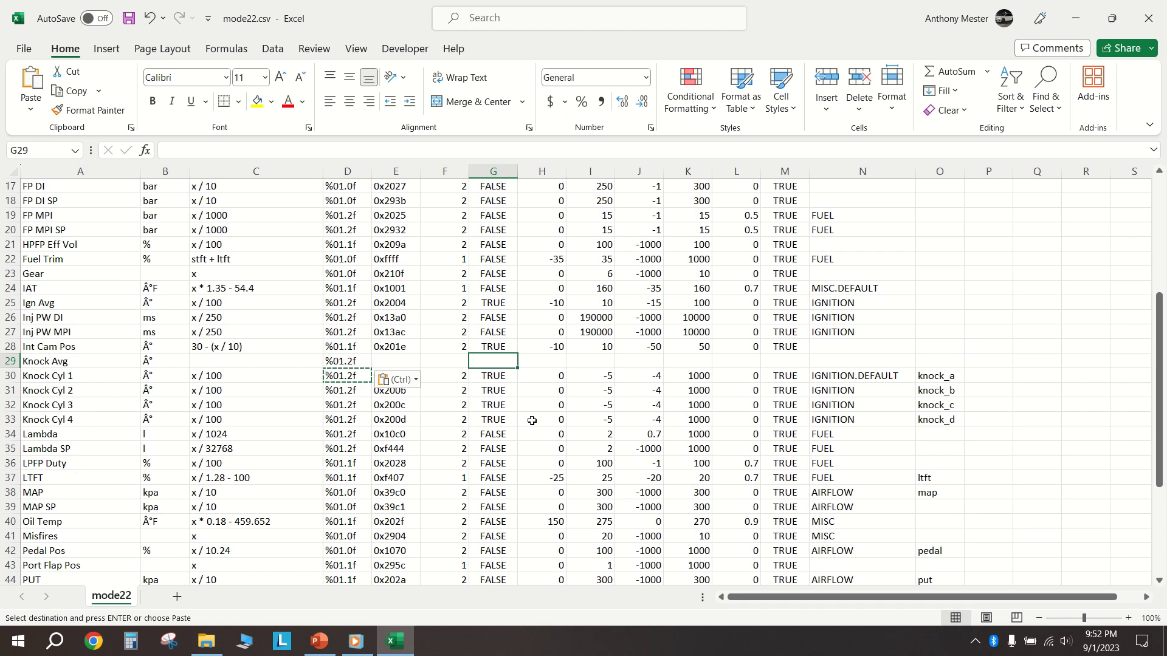
{"action": "type", "text": "FALS"}
{"action": "key", "text": "BackSpace"}
{"action": "key", "text": "BackSpace"}
{"action": "key", "text": "BackSpace"}
{"action": "type", "text": "TRUE"}
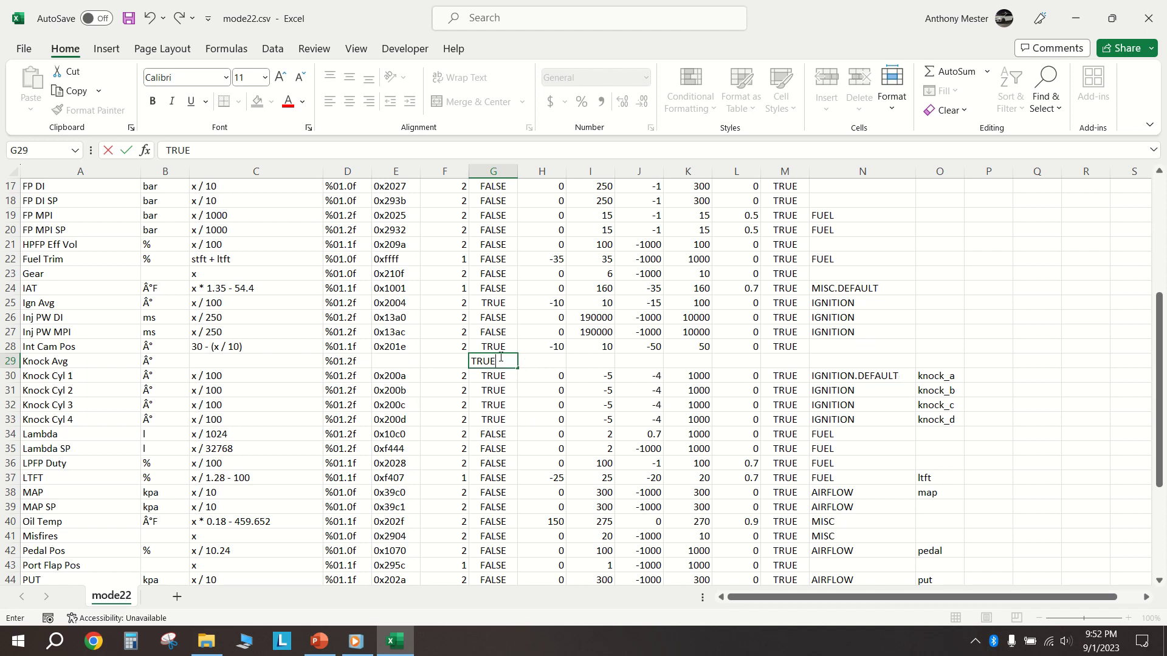
Confirm Signed TRUE and give Knock Avg ProgMin 0 and ProgMax -5
{"action": "left_click", "coordinate": [557, 365]}
{"action": "scroll", "coordinate": [612, 372], "scroll_direction": "up", "scroll_amount": 6}
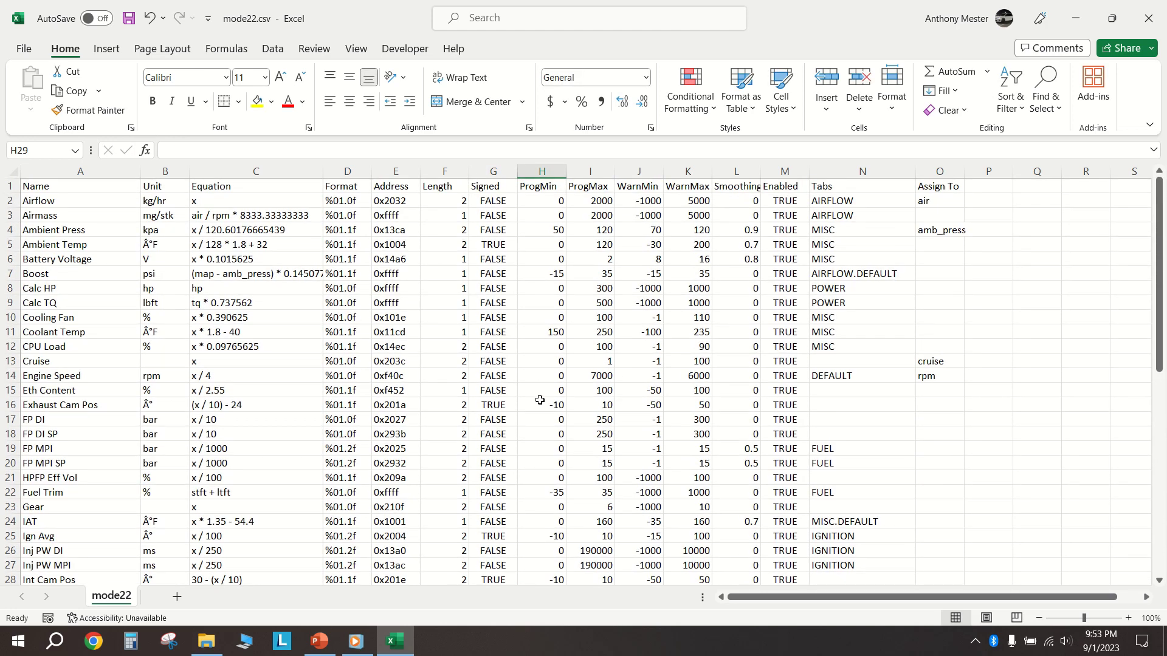
{"action": "scroll", "coordinate": [555, 475], "scroll_direction": "down", "scroll_amount": 3}
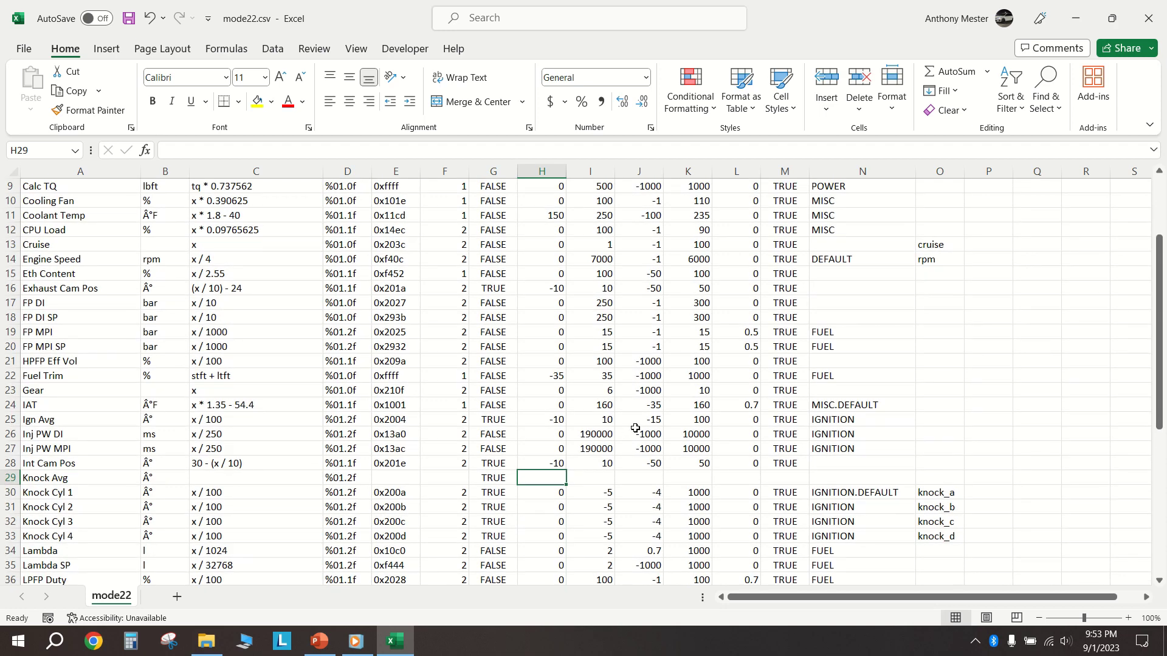
{"action": "type", "text": "-"}
{"action": "key", "text": "Escape"}
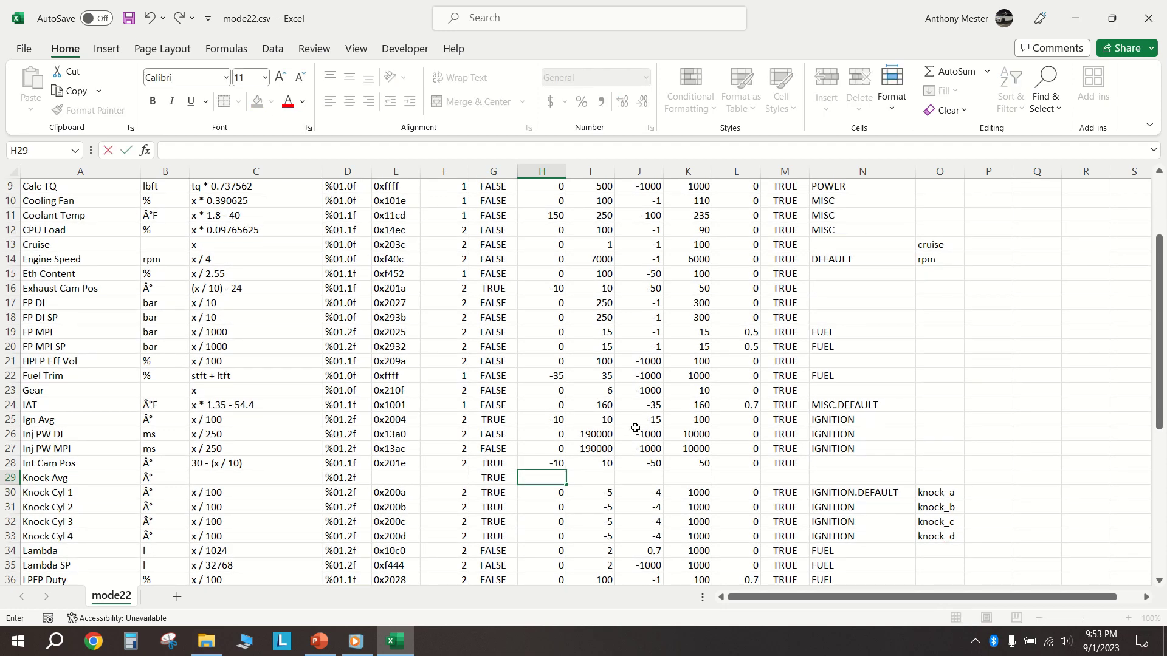
{"action": "key", "text": "Tab"}
{"action": "type", "text": "-5"}
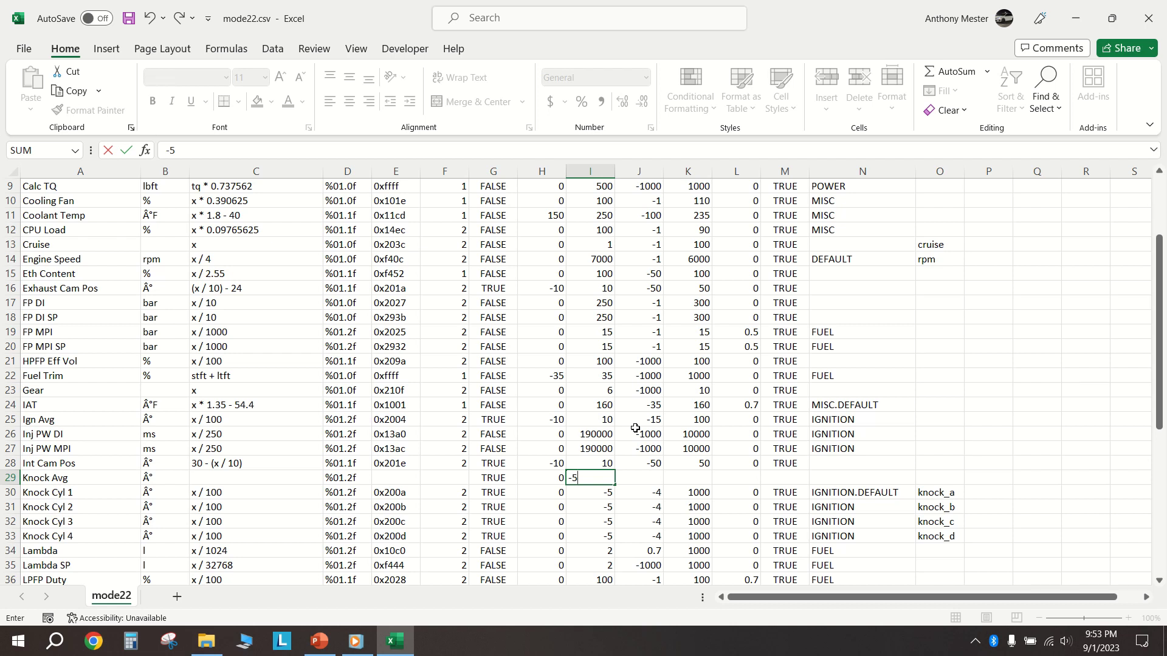
{"action": "key", "text": "Tab"}
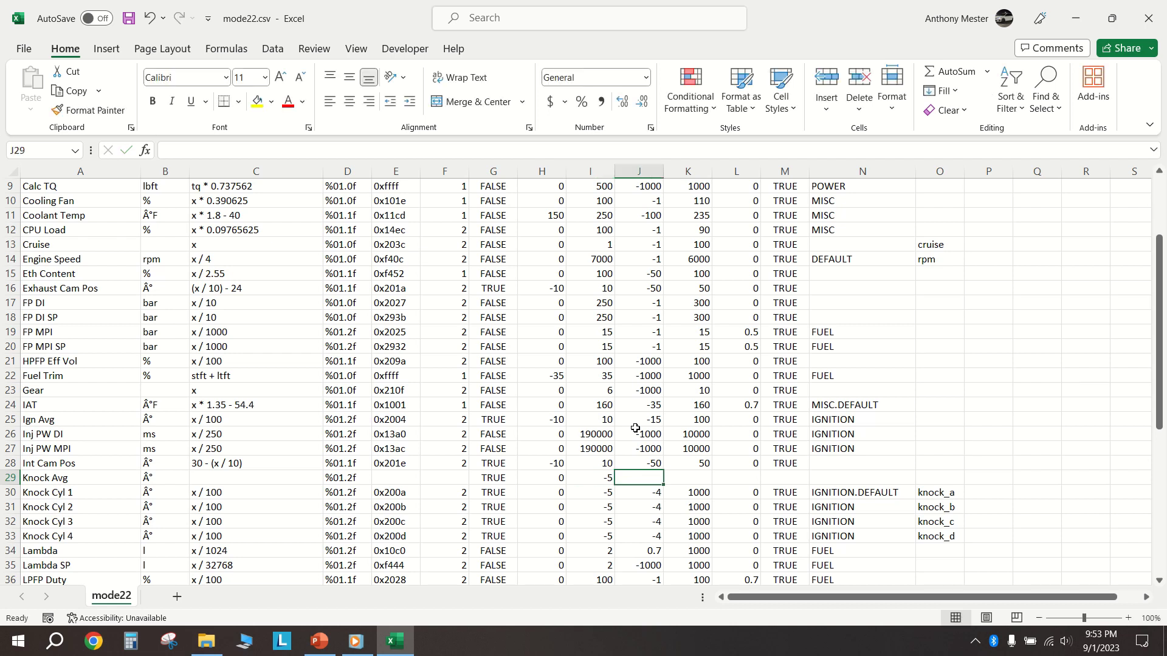
Enter WarnMin -3, WarnMax 1000 and Smoothing 0 for Knock Avg
{"action": "key", "text": "Left"}
{"action": "key", "text": "Left"}
{"action": "key", "text": "Right"}
{"action": "key", "text": "Right"}
{"action": "scroll", "coordinate": [635, 428], "scroll_direction": "up", "scroll_amount": 3}
{"action": "scroll", "coordinate": [644, 456], "scroll_direction": "down", "scroll_amount": 3}
{"action": "type", "text": "-3"}
{"action": "key", "text": "Tab"}
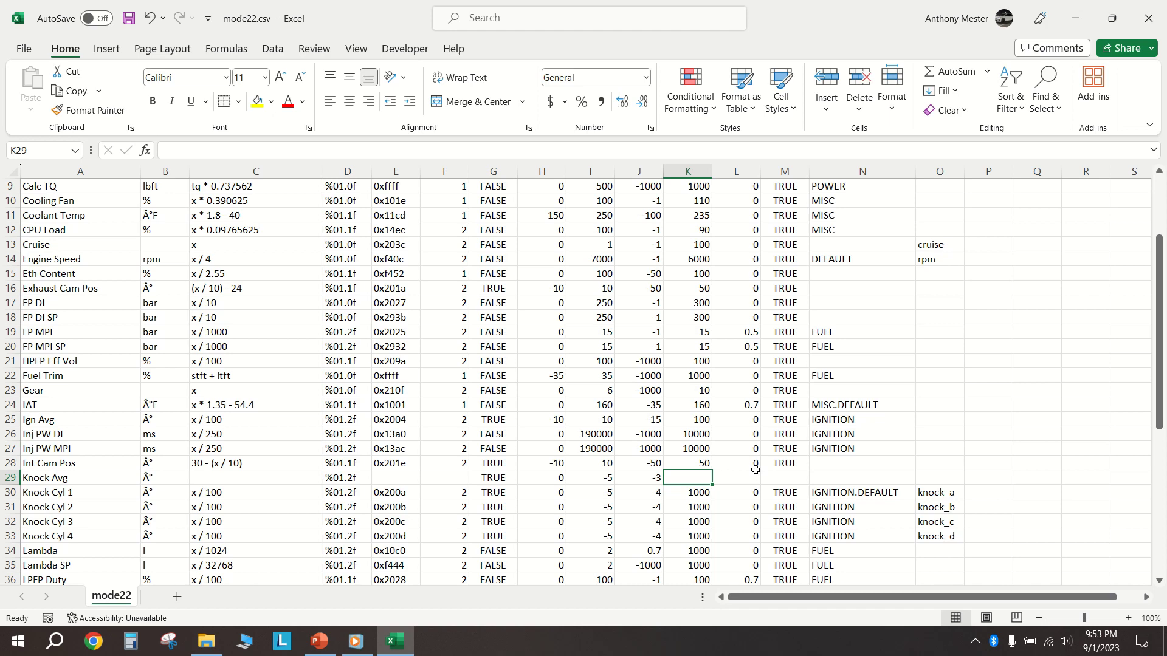
{"action": "type", "text": "1000"}
{"action": "key", "text": "Tab"}
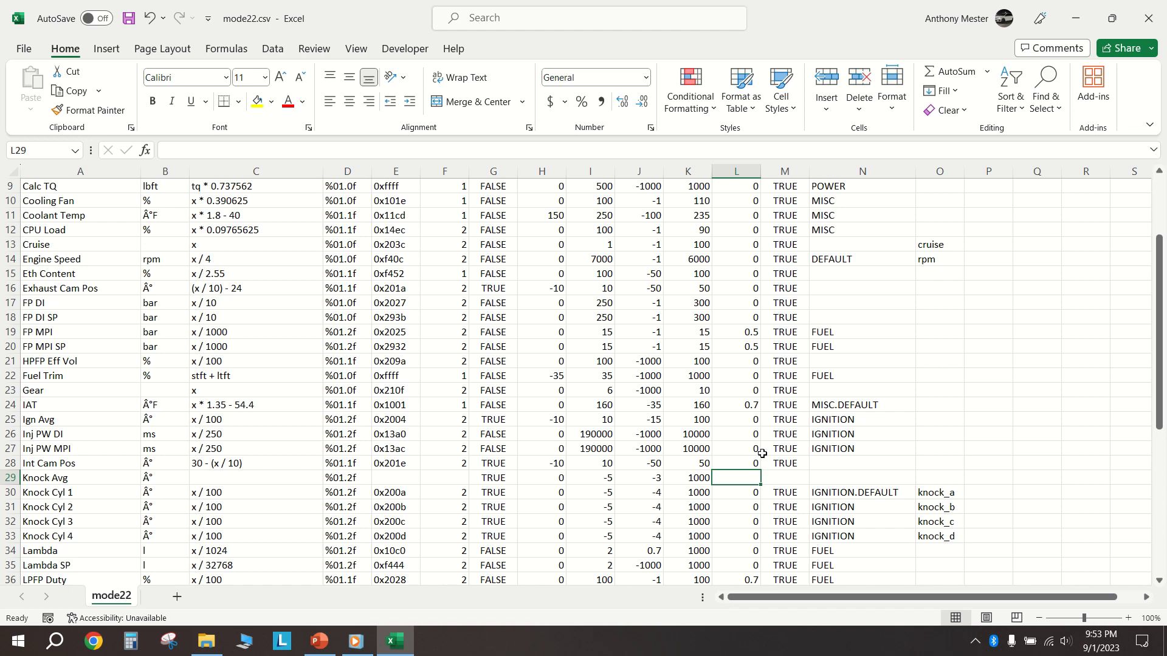
{"action": "scroll", "coordinate": [762, 453], "scroll_direction": "up", "scroll_amount": 3}
{"action": "scroll", "coordinate": [746, 365], "scroll_direction": "down", "scroll_amount": 5}
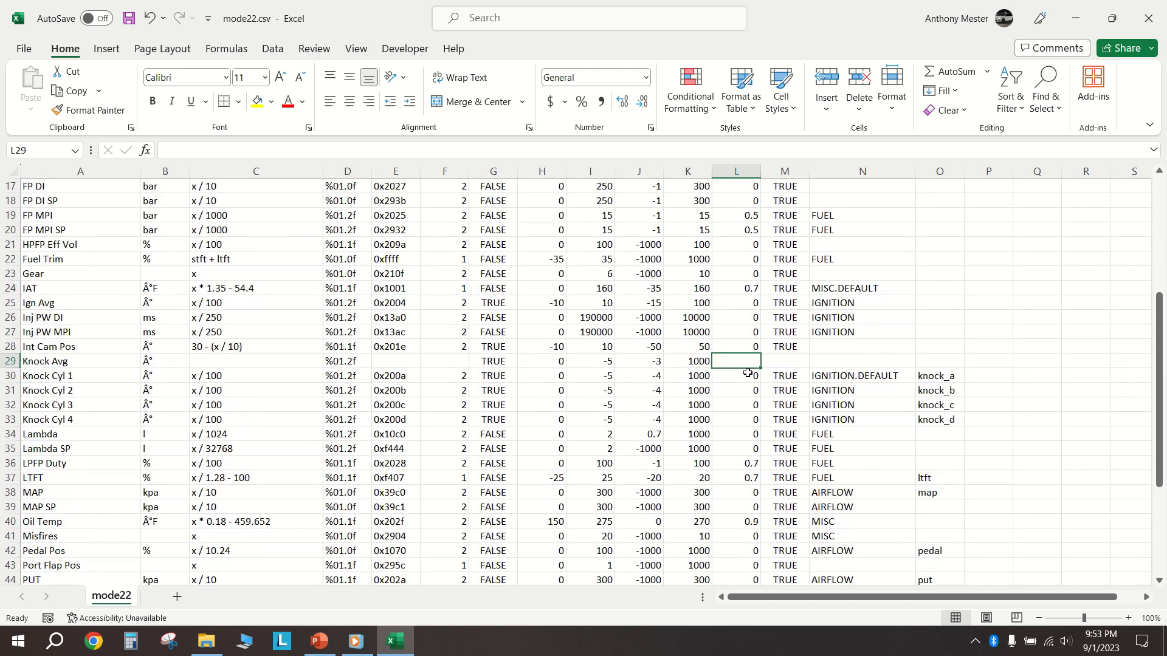
{"action": "type", "text": "0"}
{"action": "left_click", "coordinate": [770, 372]}
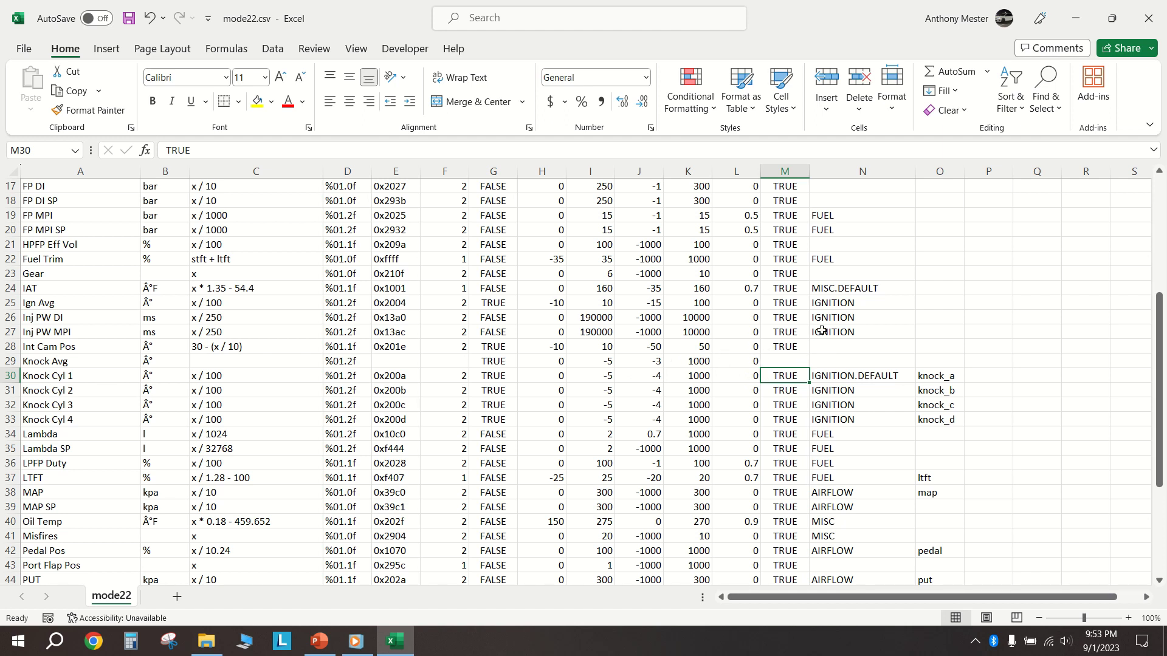
{"action": "scroll", "coordinate": [767, 350], "scroll_direction": "up", "scroll_amount": 5}
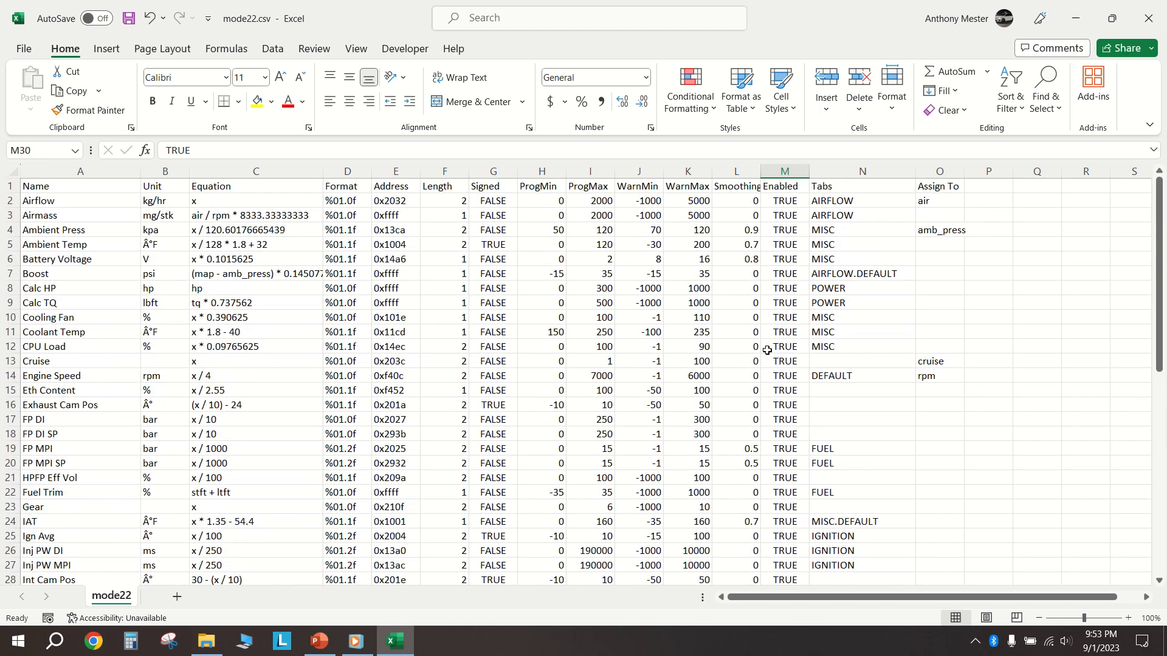
{"action": "scroll", "coordinate": [784, 340], "scroll_direction": "down", "scroll_amount": 5}
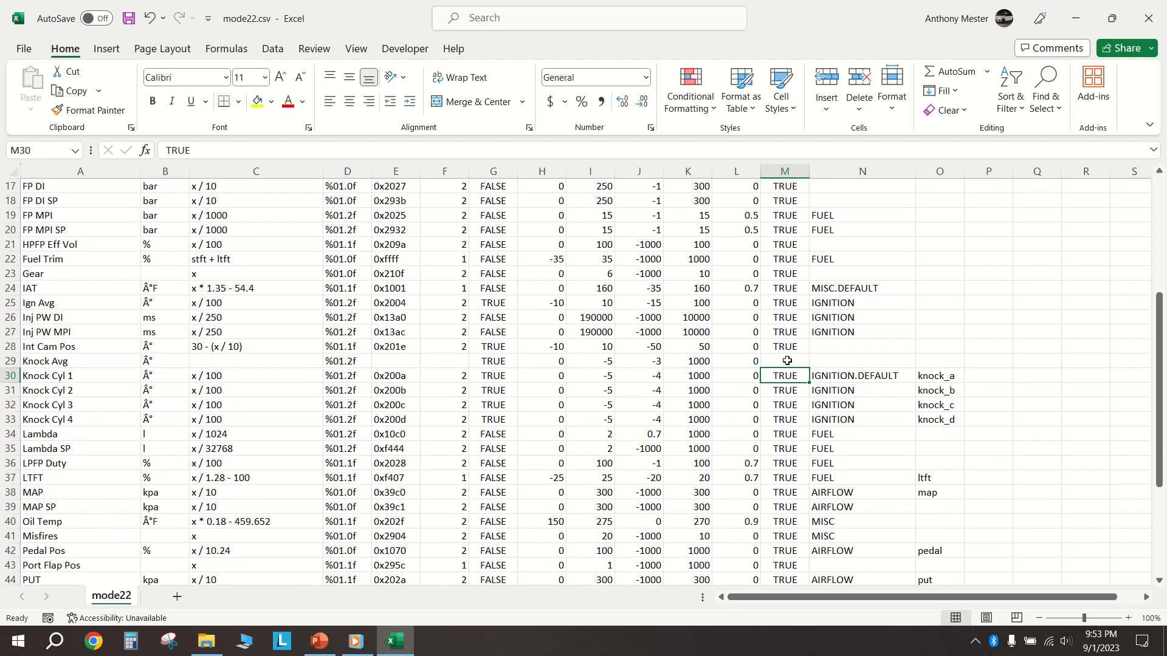
Set Knock Avg's Enabled value in column M to TRUE
{"action": "left_click", "coordinate": [787, 360]}
{"action": "type", "text": "TRUE"}
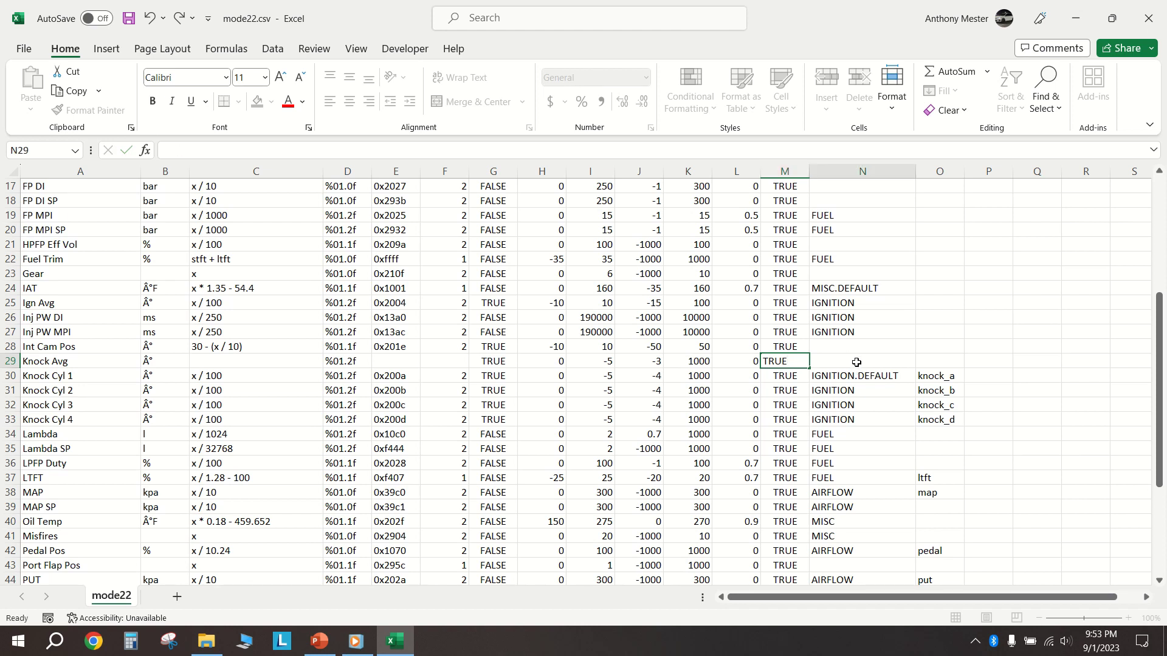
{"action": "left_click", "coordinate": [857, 362]}
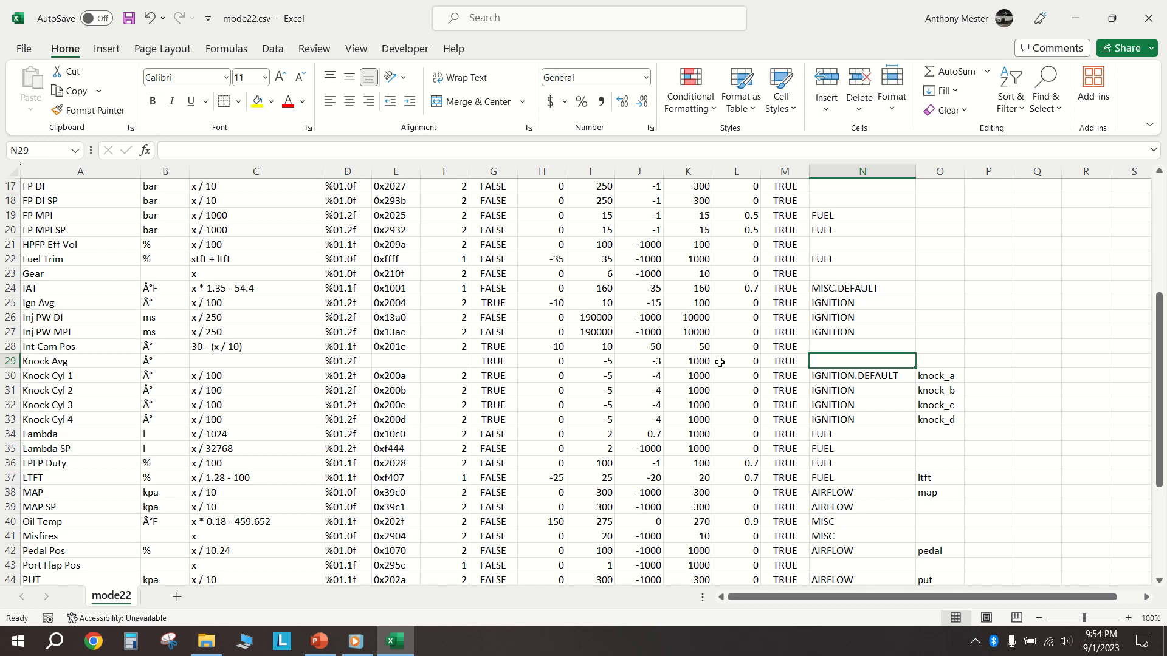
{"action": "left_click", "coordinate": [786, 364]}
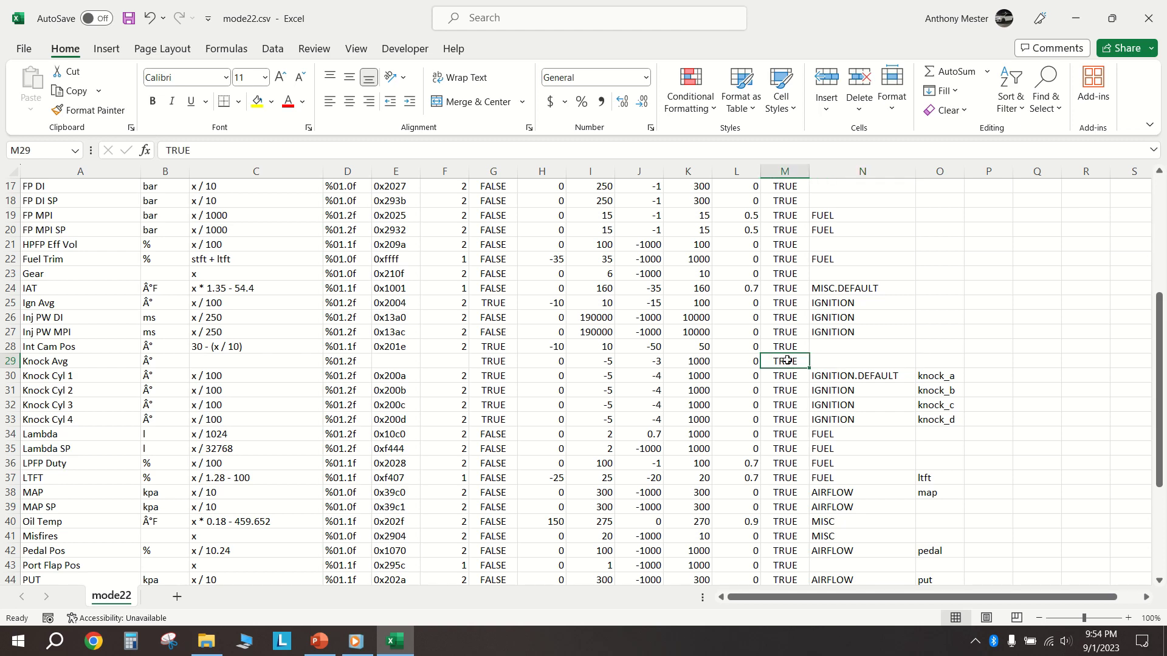
{"action": "scroll", "coordinate": [836, 366], "scroll_direction": "up", "scroll_amount": 3}
{"action": "scroll", "coordinate": [836, 366], "scroll_direction": "up", "scroll_amount": 3}
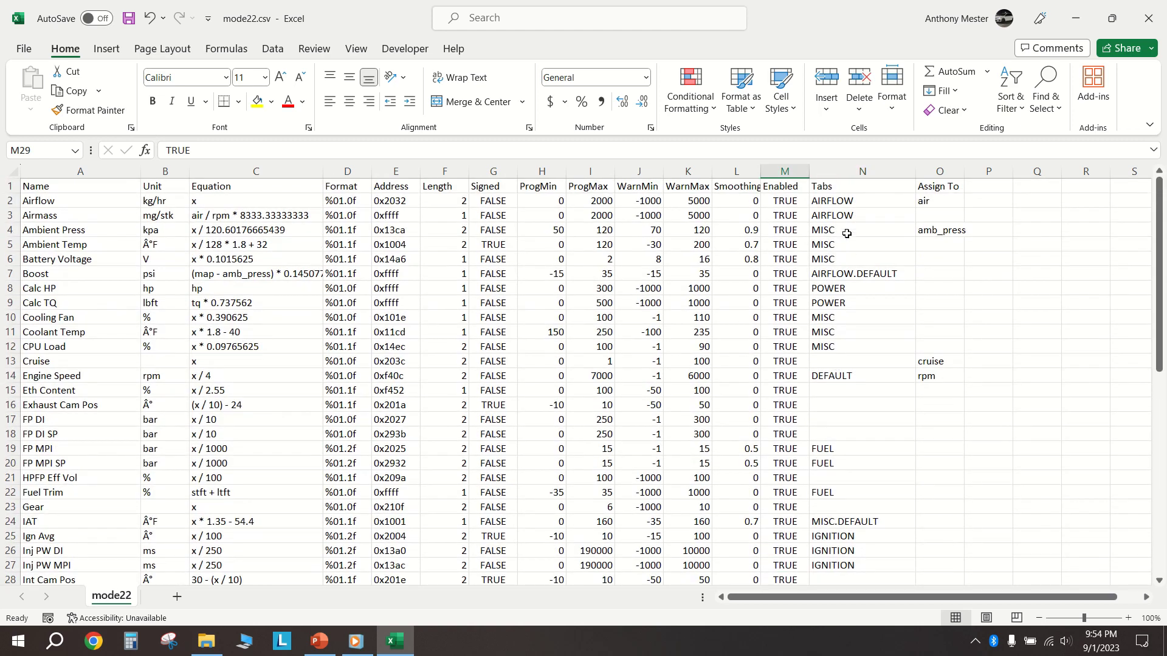
{"action": "scroll", "coordinate": [837, 362], "scroll_direction": "down", "scroll_amount": 5}
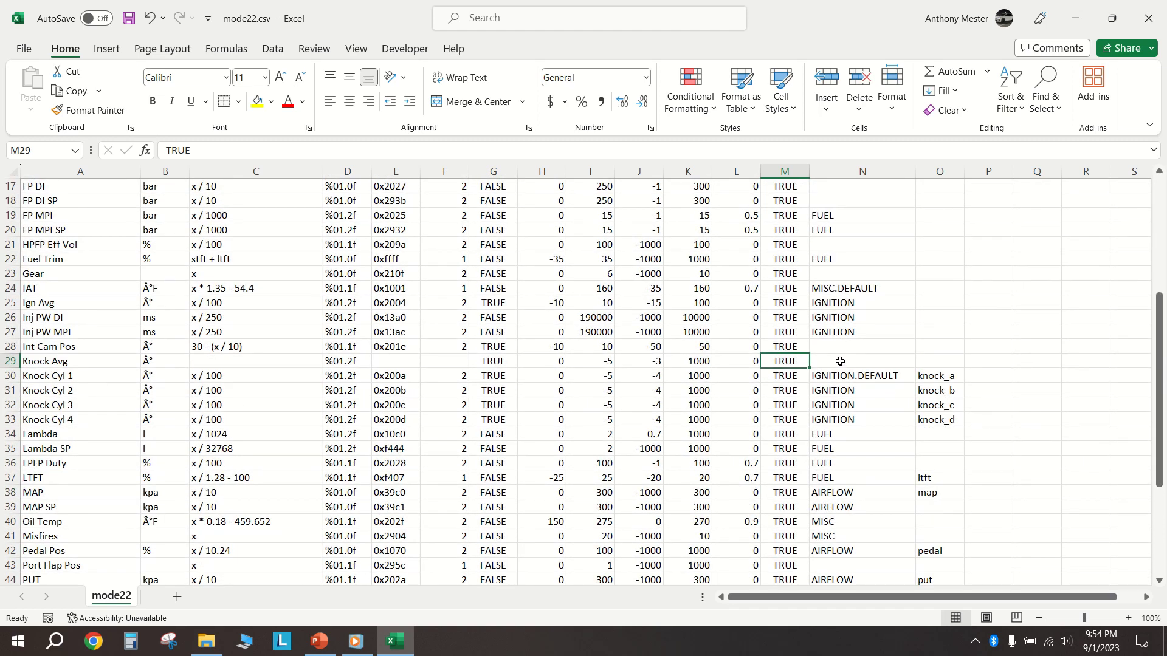
Enter DEFAULT.IGNITION as Knock Avg's tab in cell N29
{"action": "left_click", "coordinate": [837, 362]}
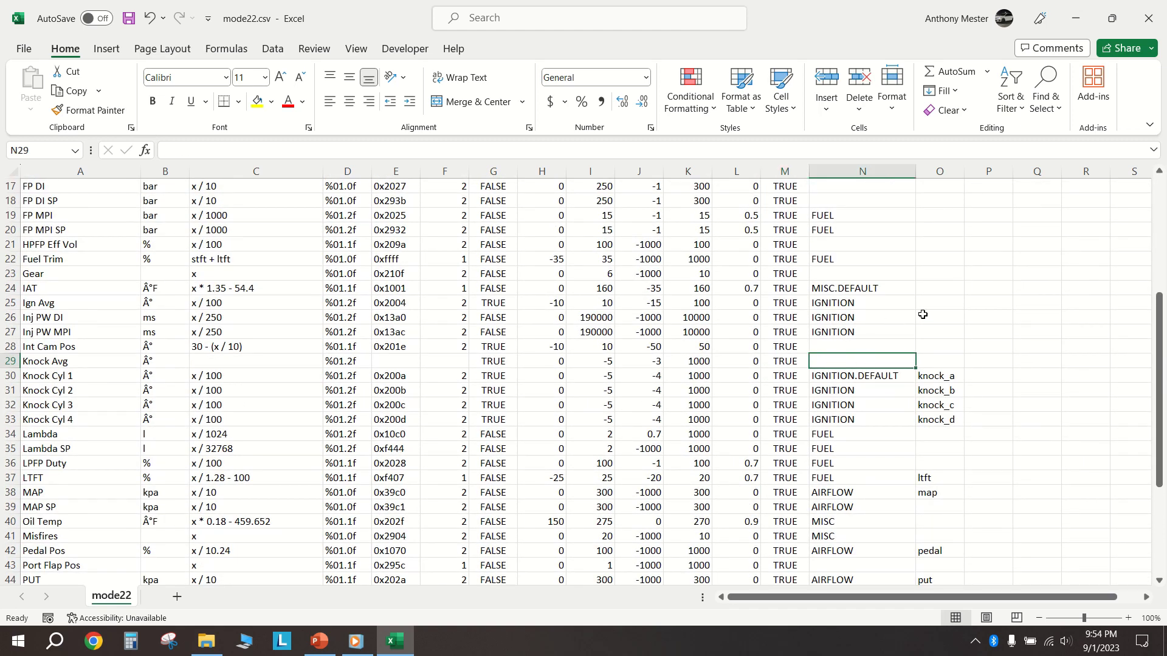
{"action": "type", "text": "DEFU"}
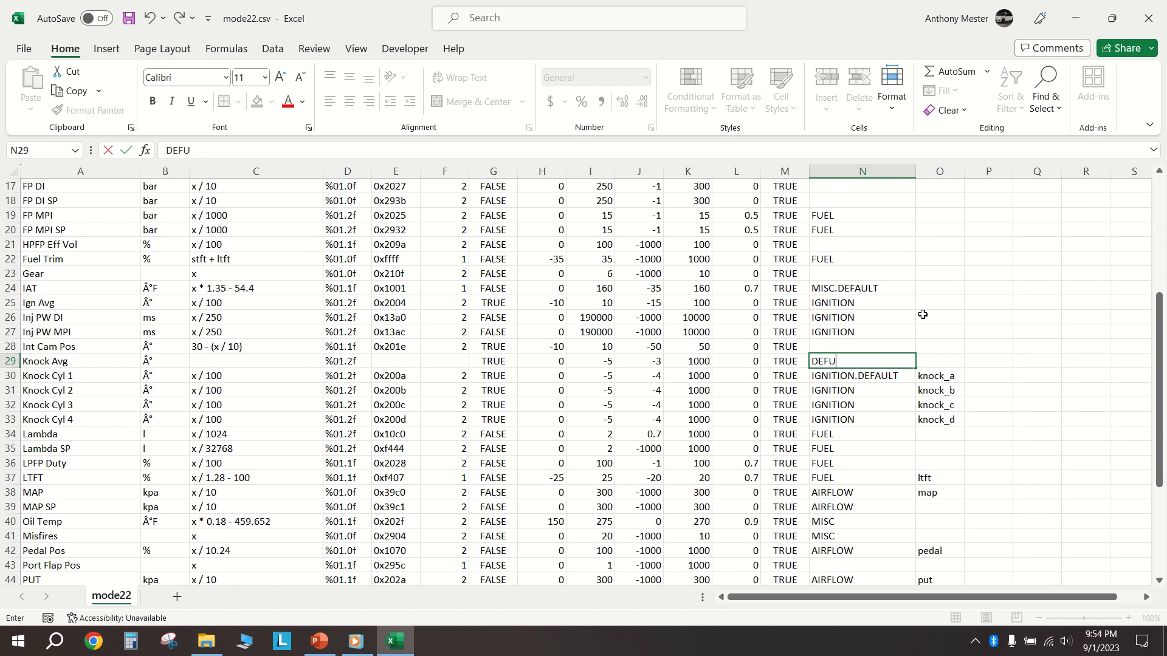
{"action": "key", "text": "BackSpace"}
{"action": "type", "text": "AULT"}
{"action": "key", "text": "Left"}
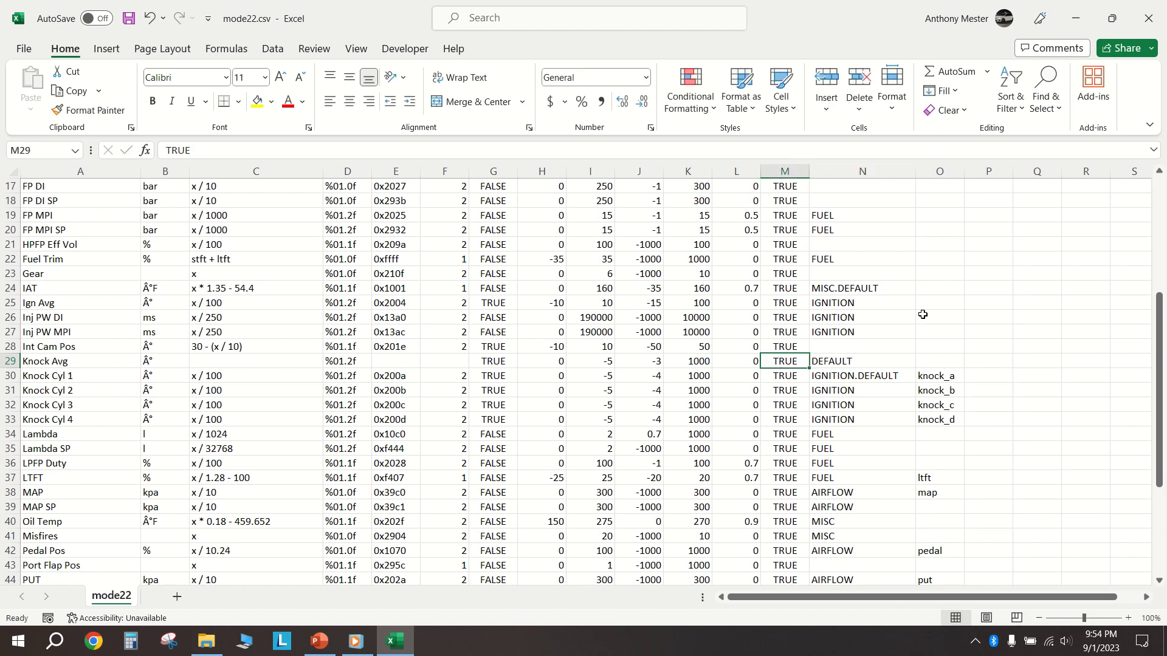
{"action": "key", "text": "Right"}
{"action": "double_click", "coordinate": [873, 361]}
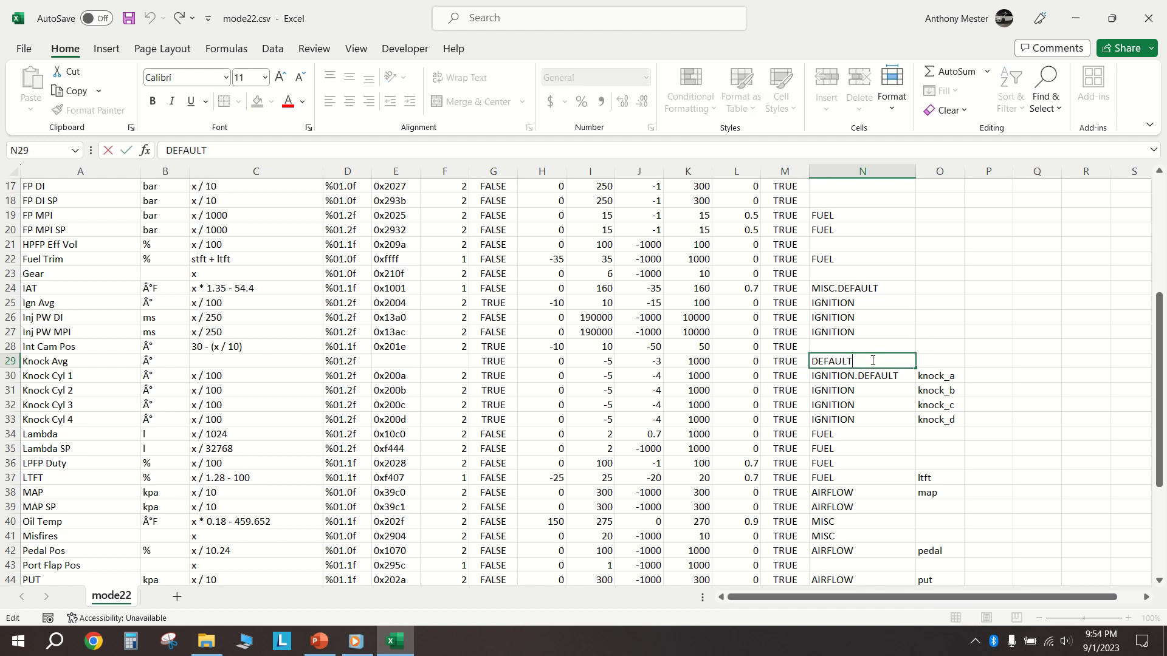
{"action": "type", "text": ".IGNITION"}
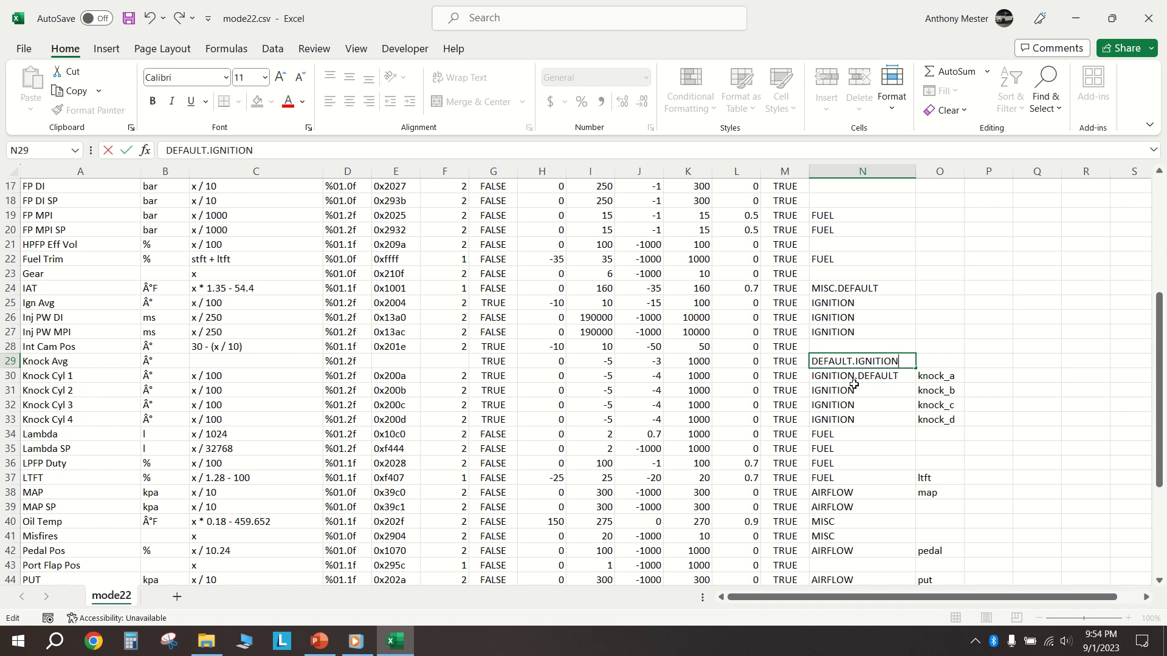
{"action": "left_click", "coordinate": [854, 378]}
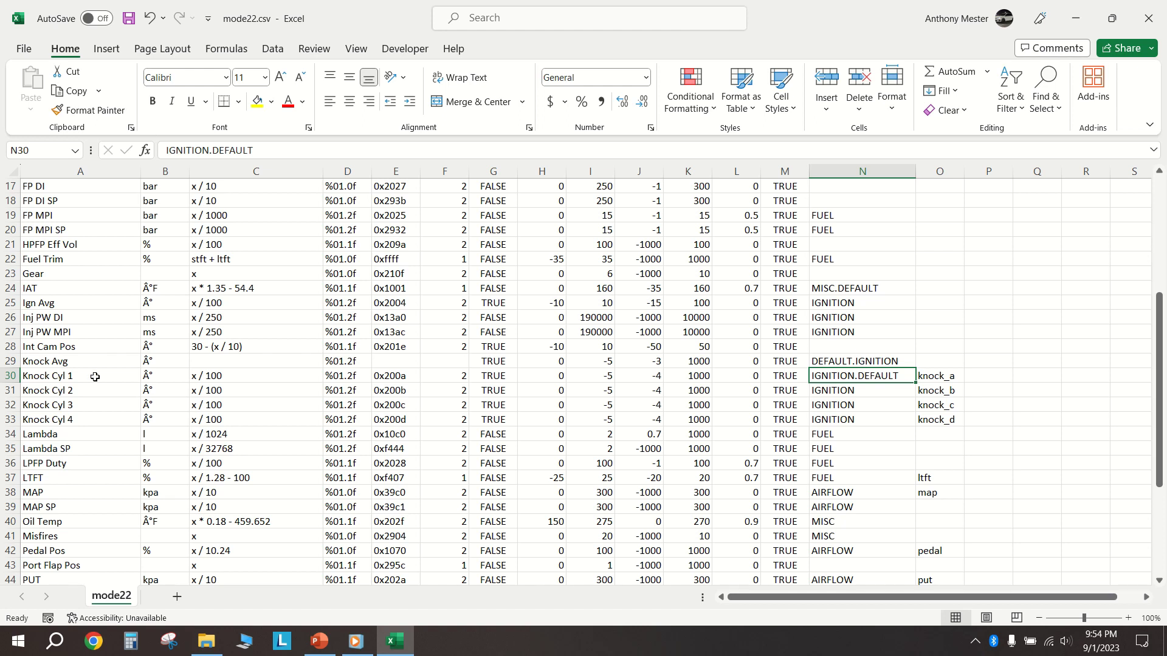
Change Knock Cyl 1's Tabs value to IGNITION
{"action": "double_click", "coordinate": [900, 375]}
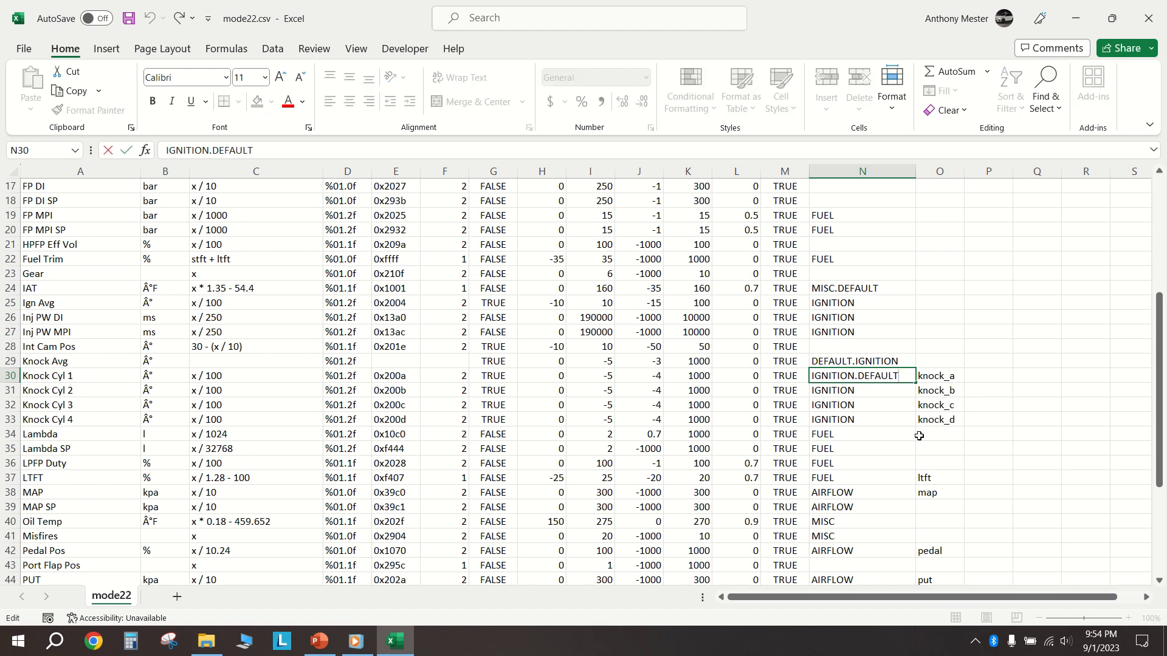
{"action": "key", "text": "BackSpace"}
{"action": "key", "text": "BackSpace"}
{"action": "key", "text": "BackSpace"}
{"action": "key", "text": "BackSpace"}
{"action": "key", "text": "BackSpace"}
{"action": "key", "text": "BackSpace"}
{"action": "key", "text": "BackSpace"}
{"action": "key", "text": "BackSpace"}
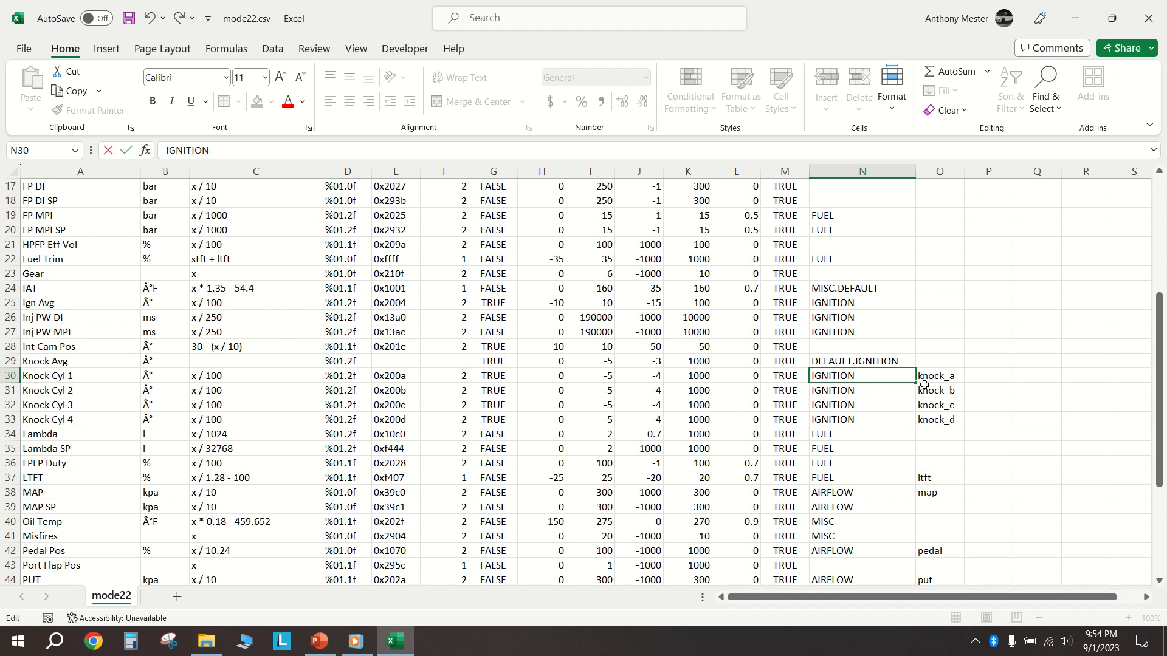
{"action": "left_click", "coordinate": [993, 389]}
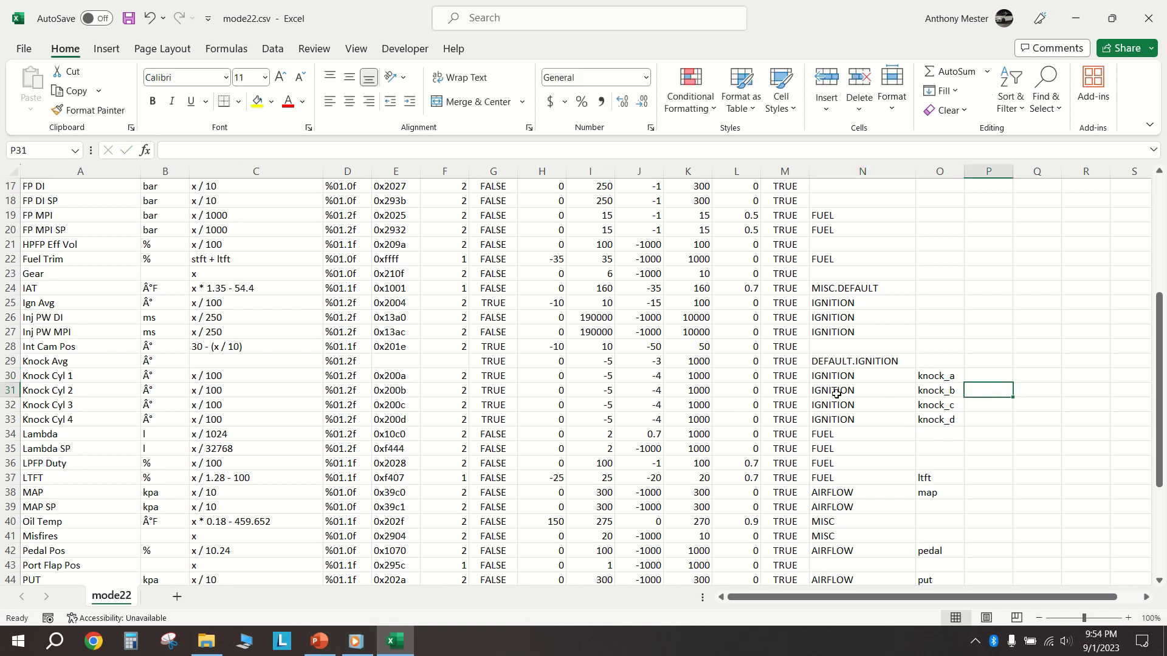
{"action": "left_click", "coordinate": [846, 361]}
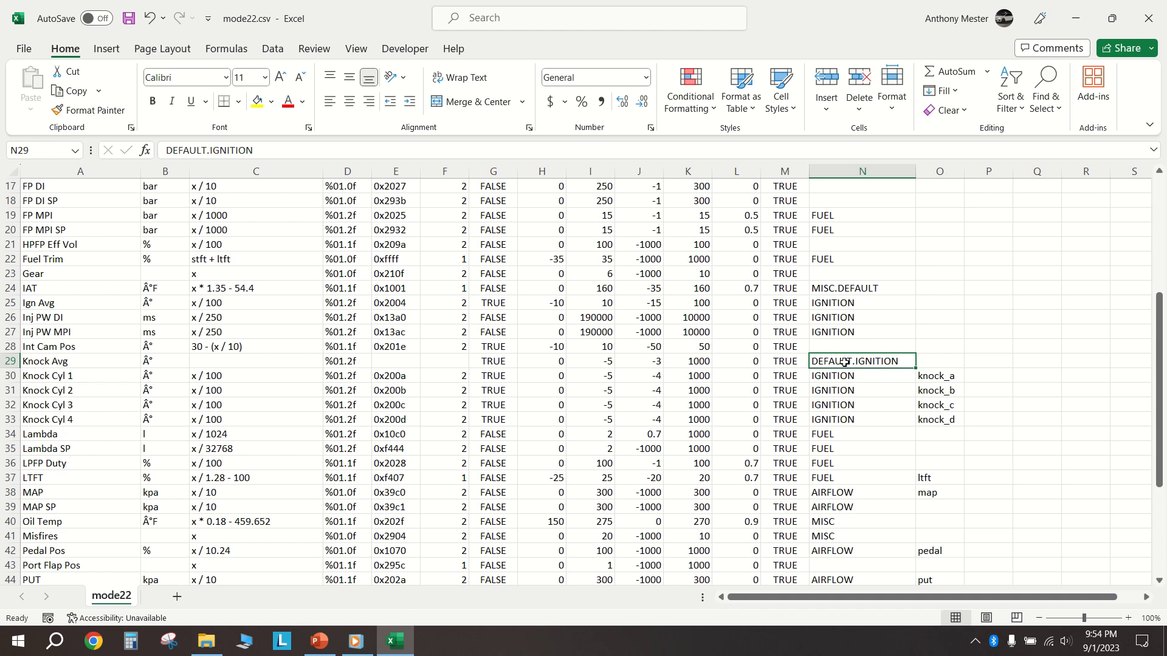
Enter Knock Avg's length in F29, comparing against the other calculated channels' 0xffff rows
{"action": "left_click", "coordinate": [452, 360]}
{"action": "type", "text": "2"}
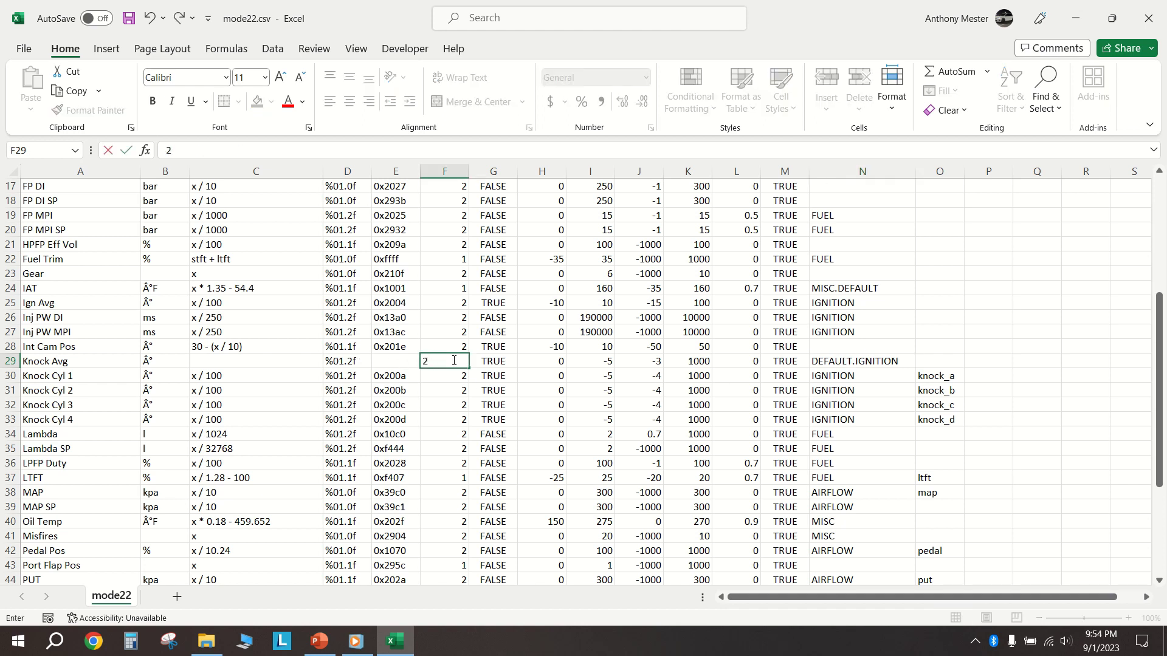
{"action": "key", "text": "Left"}
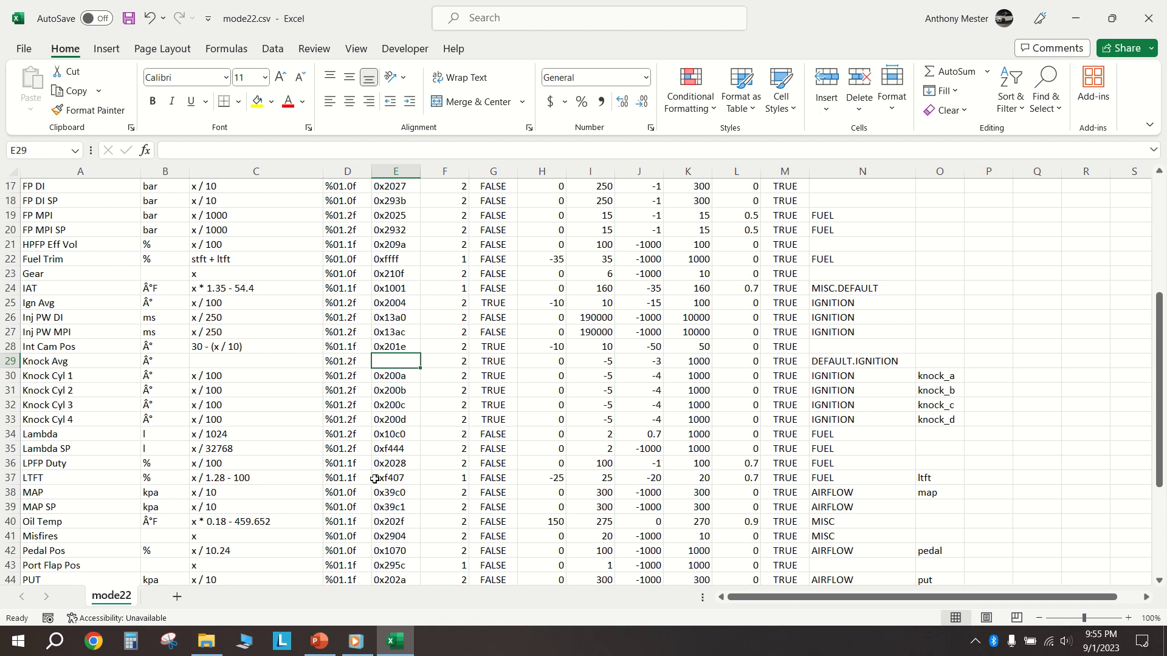
{"action": "scroll", "coordinate": [409, 285], "scroll_direction": "up", "scroll_amount": 5}
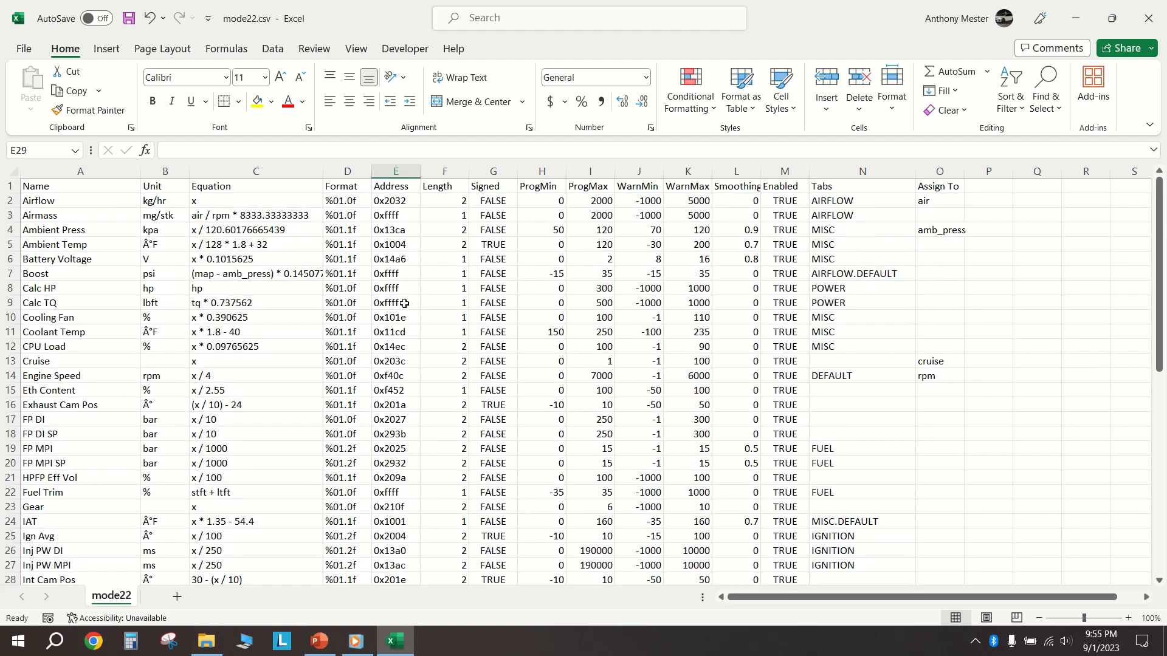
{"action": "left_click_drag", "start_coordinate": [402, 278], "coordinate": [404, 307]}
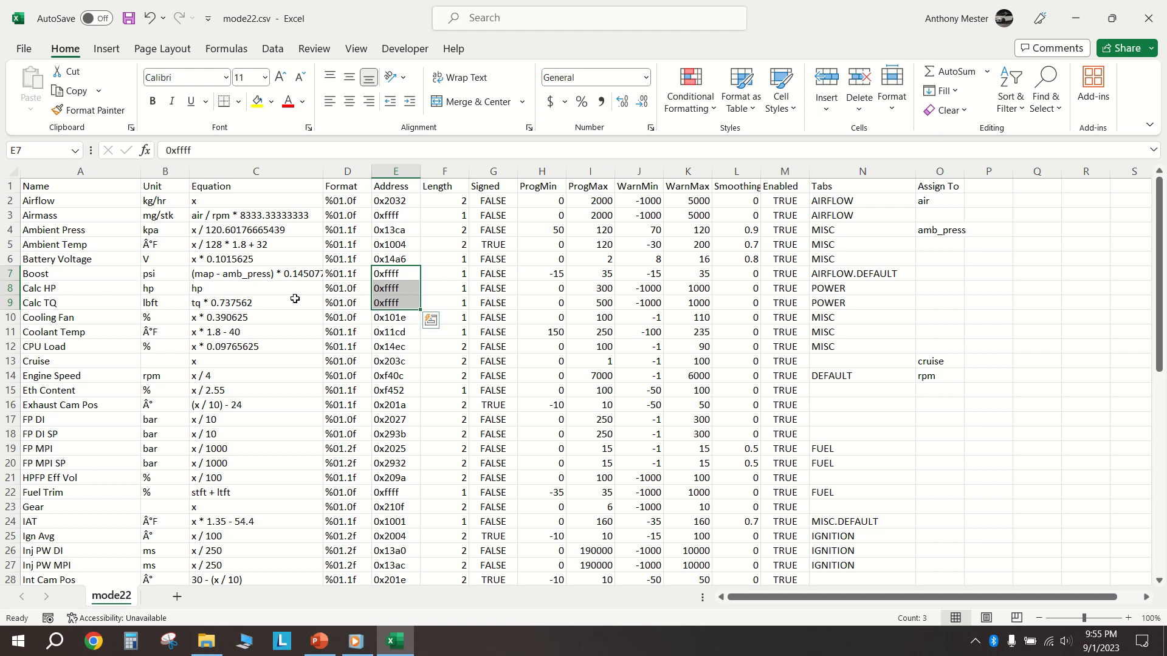
{"action": "left_click_drag", "start_coordinate": [451, 272], "coordinate": [451, 288]}
{"action": "scroll", "coordinate": [450, 292], "scroll_direction": "down", "scroll_amount": 5}
Enter Knock Avg's address as 0xffff in E29, with a lowercase x like the other rows
{"action": "left_click", "coordinate": [453, 363]}
{"action": "left_click_drag", "start_coordinate": [453, 363], "coordinate": [456, 363]}
{"action": "type", "text": "0XFFFF"}
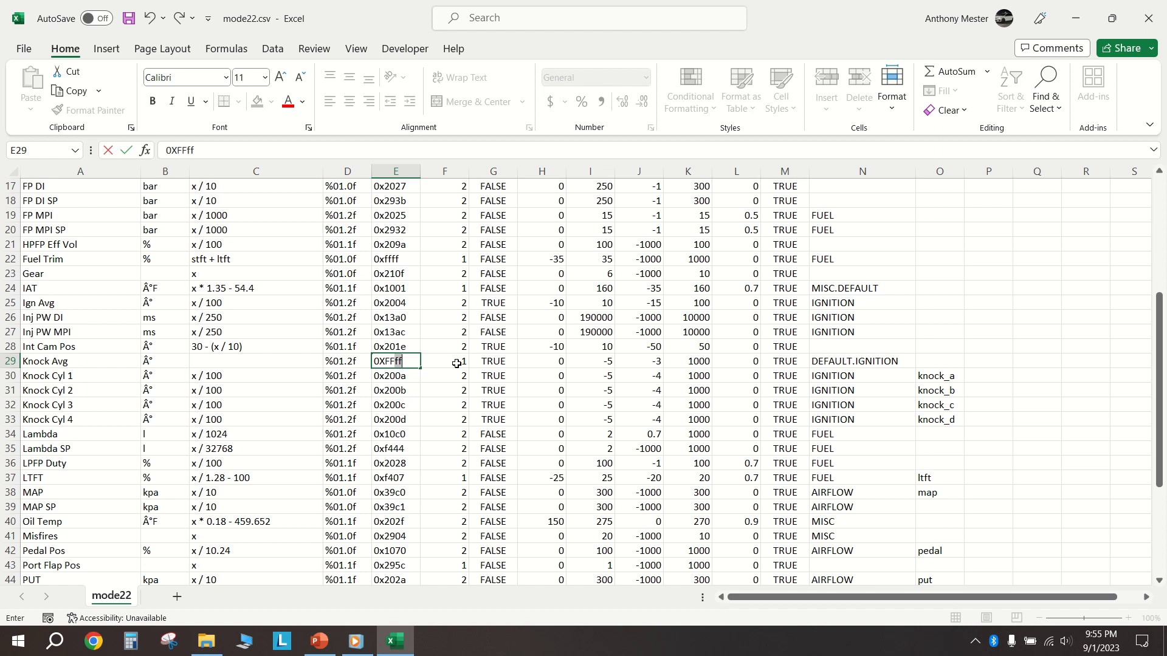
{"action": "key", "text": "BackSpace"}
{"action": "key", "text": "BackSpace"}
{"action": "key", "text": "BackSpace"}
{"action": "type", "text": "fff"}
{"action": "key", "text": "Left"}
{"action": "key", "text": "Left"}
{"action": "key", "text": "Left"}
{"action": "key", "text": "Right"}
{"action": "key", "text": "Right"}
{"action": "key", "text": "Right"}
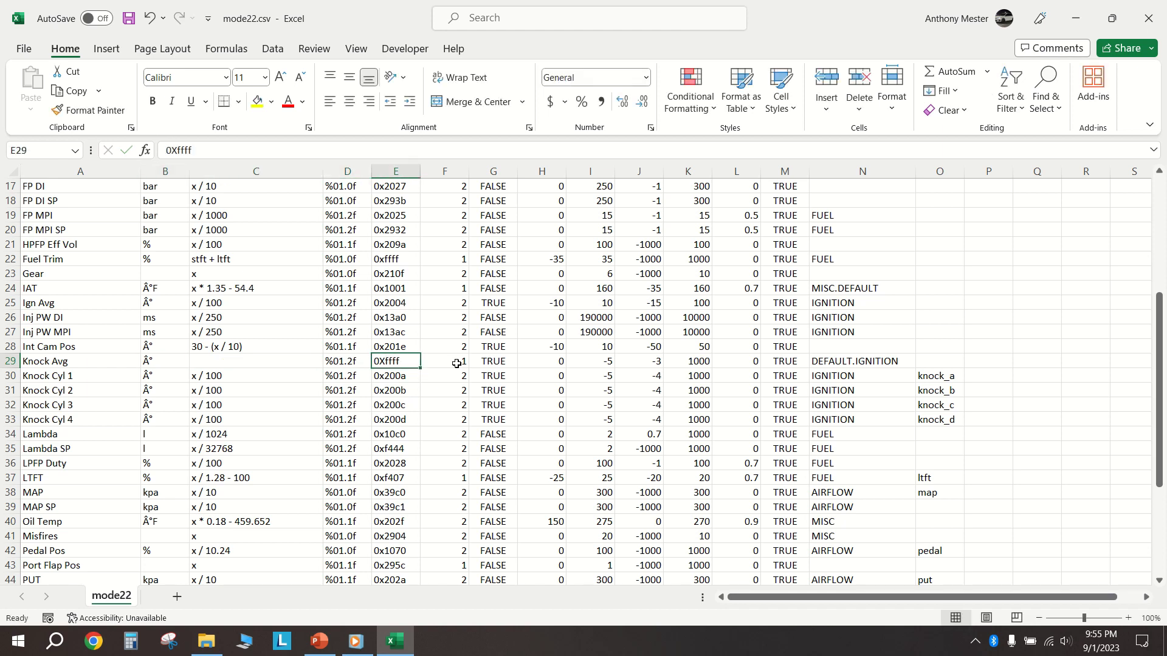
{"action": "left_click", "coordinate": [176, 154]}
{"action": "key", "text": "BackSpace"}
{"action": "type", "text": "x"}
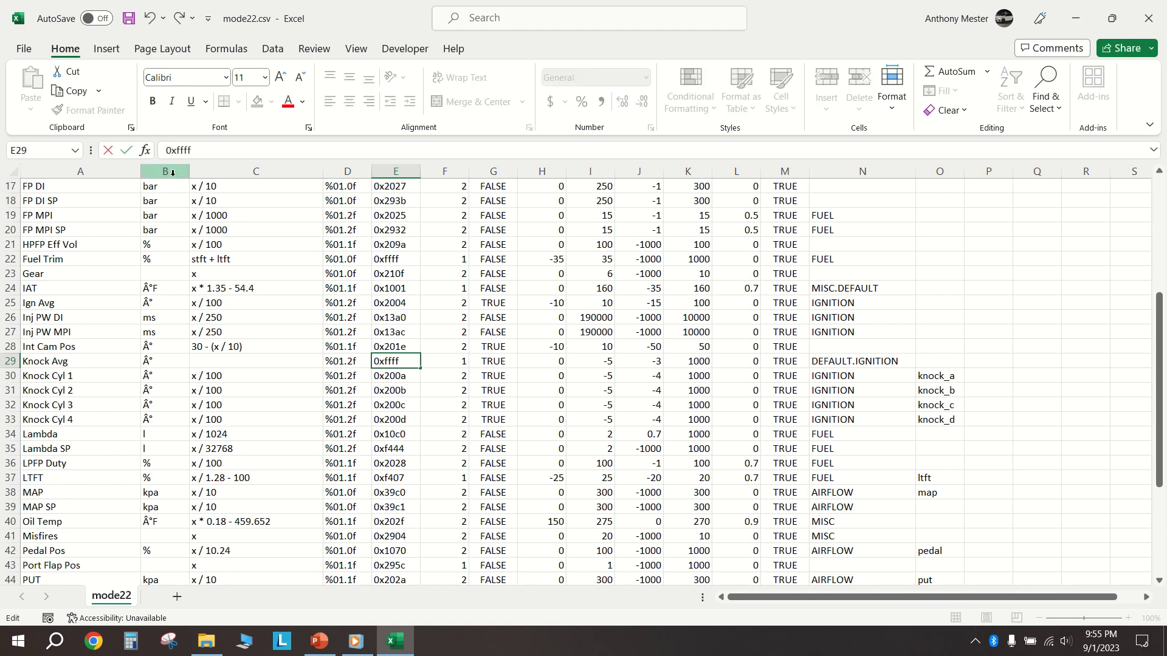
{"action": "left_click", "coordinate": [256, 359]}
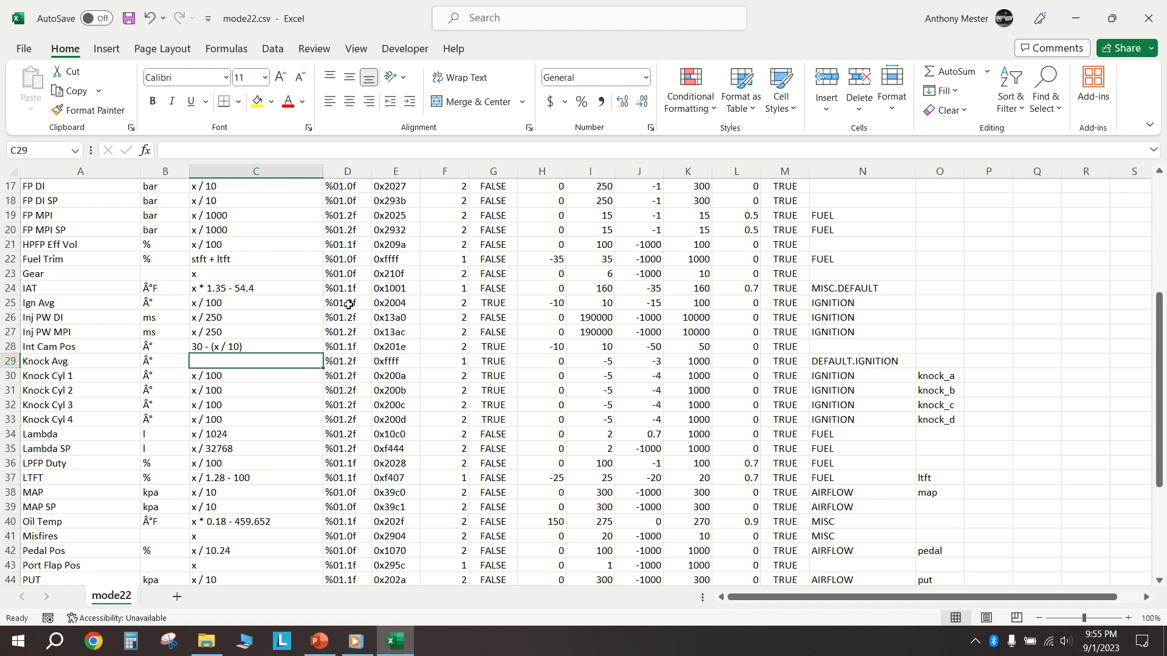
Enter (knock_a + knock_b + knock_c + knock_d) / 4 in C29 and widen column C to show it
{"action": "type", "text": "("}
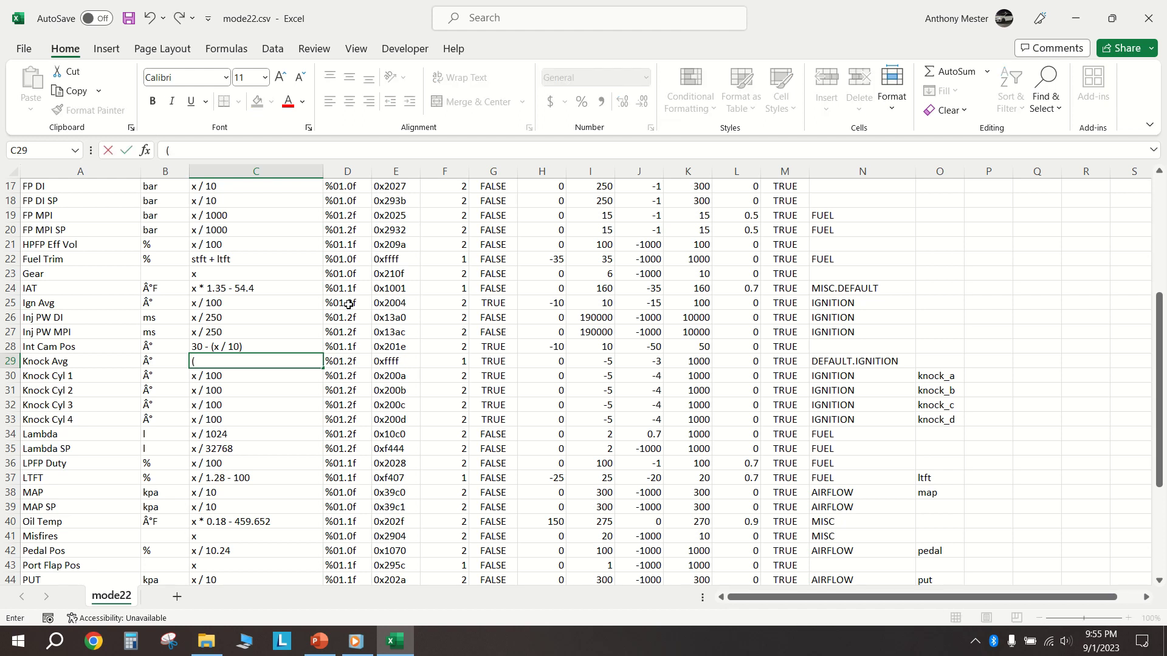
{"action": "type", "text": "knock_a + knock_b + knock_c + knock_d) /"}
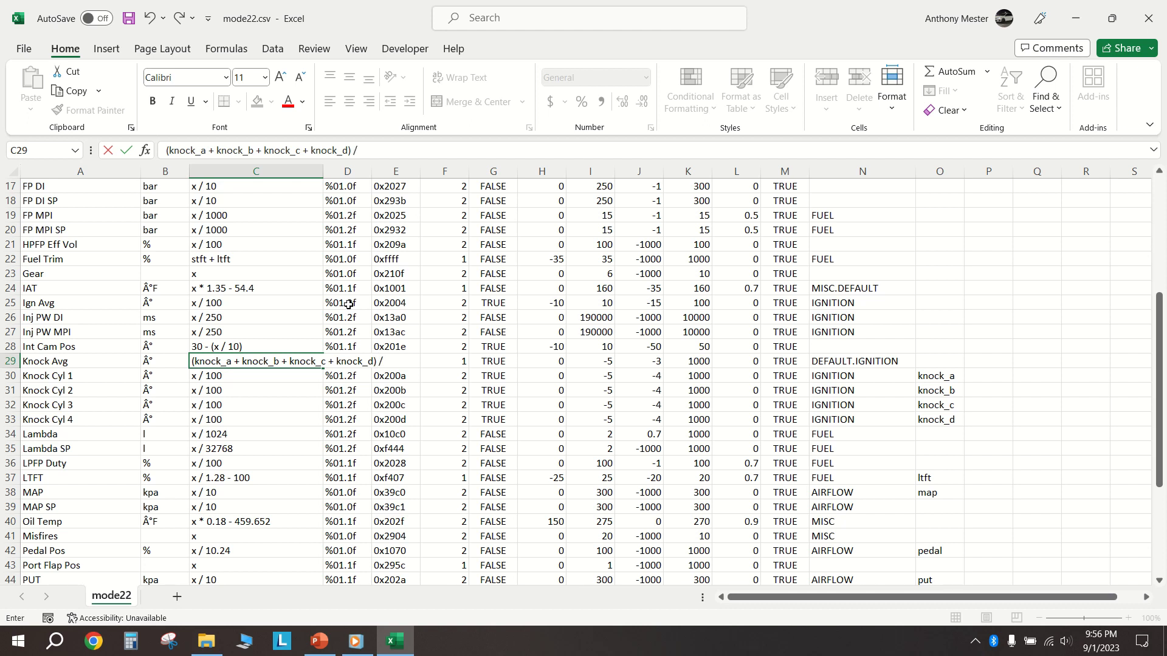
{"action": "type", "text": "4"}
{"action": "key", "text": "Return"}
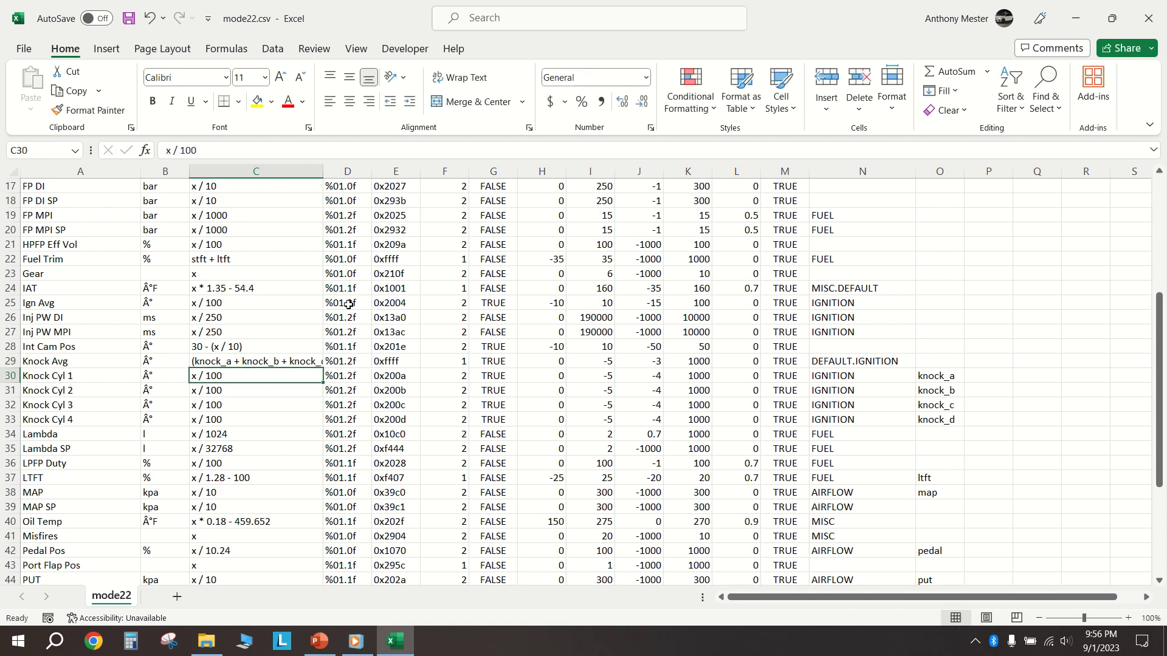
{"action": "left_click_drag", "start_coordinate": [323, 171], "coordinate": [403, 167]}
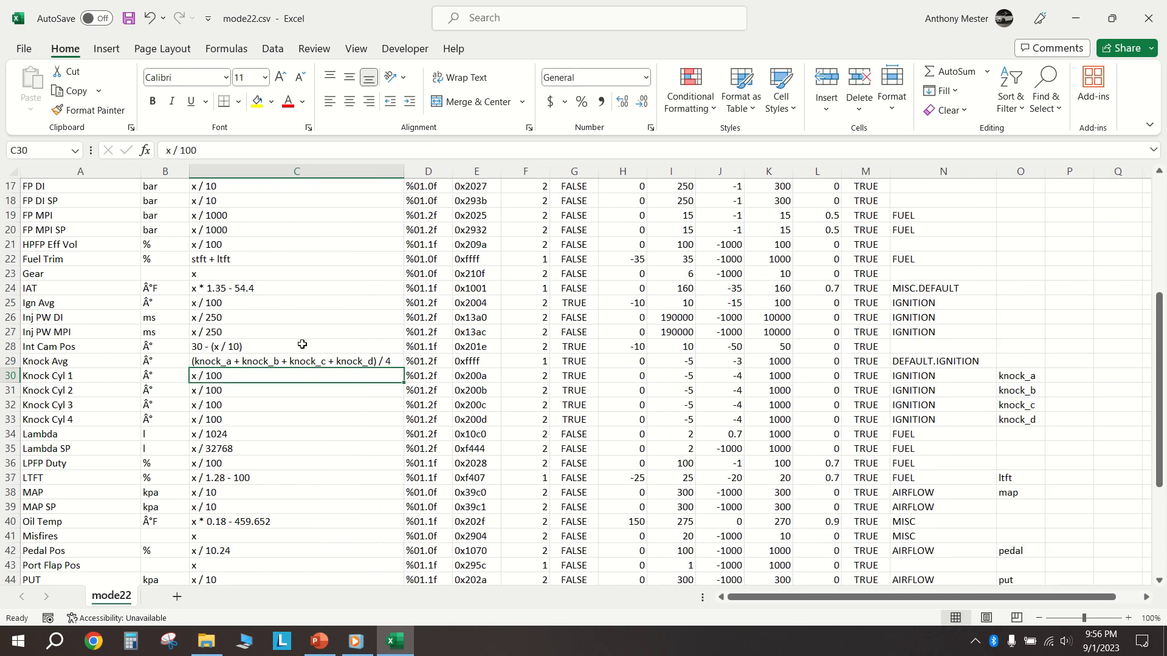
{"action": "left_click", "coordinate": [312, 362]}
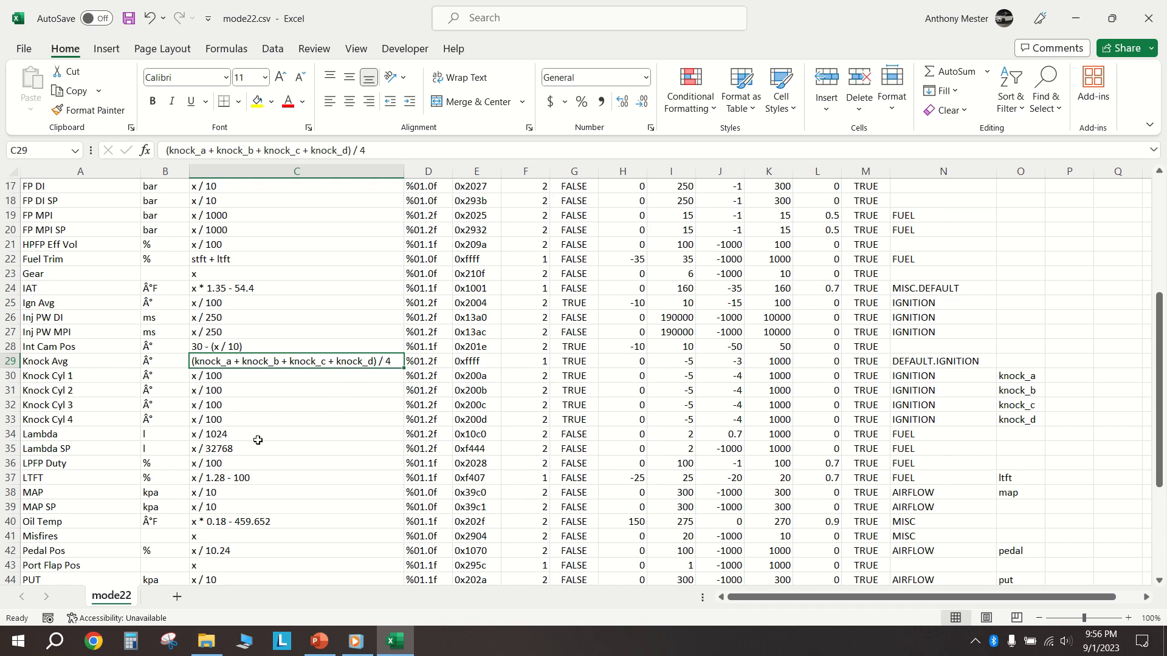
Save mode22.csv and close Excel, returning to the Non-HSL Lists folder
{"action": "scroll", "coordinate": [304, 435], "scroll_direction": "down", "scroll_amount": 5}
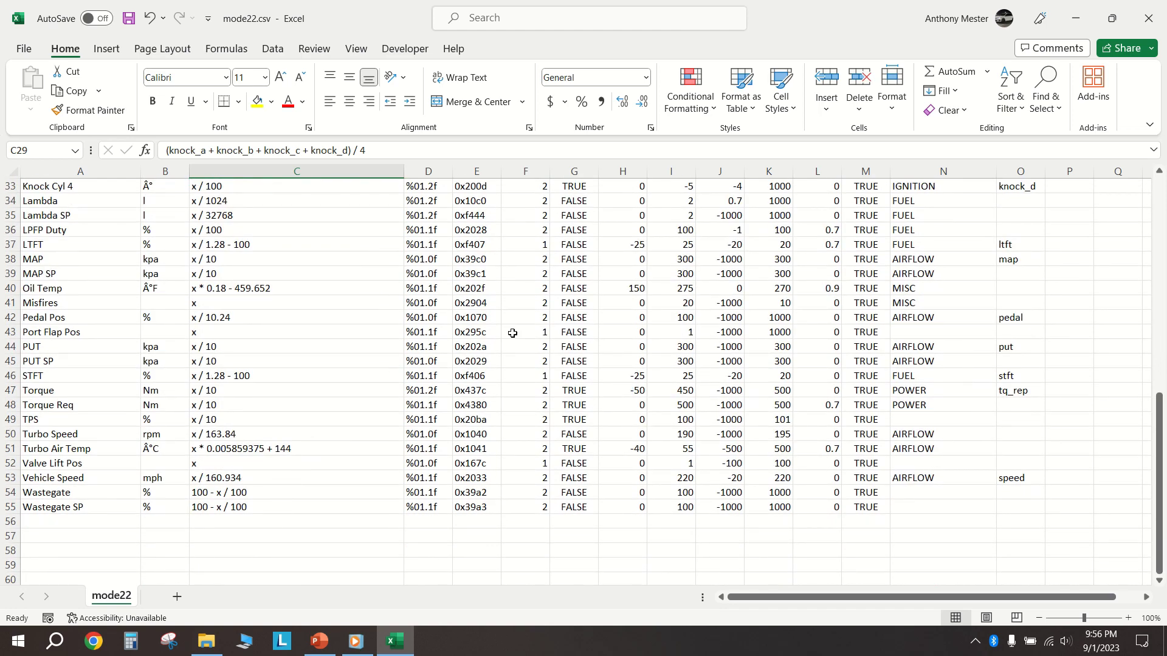
{"action": "scroll", "coordinate": [583, 368], "scroll_direction": "up", "scroll_amount": 11}
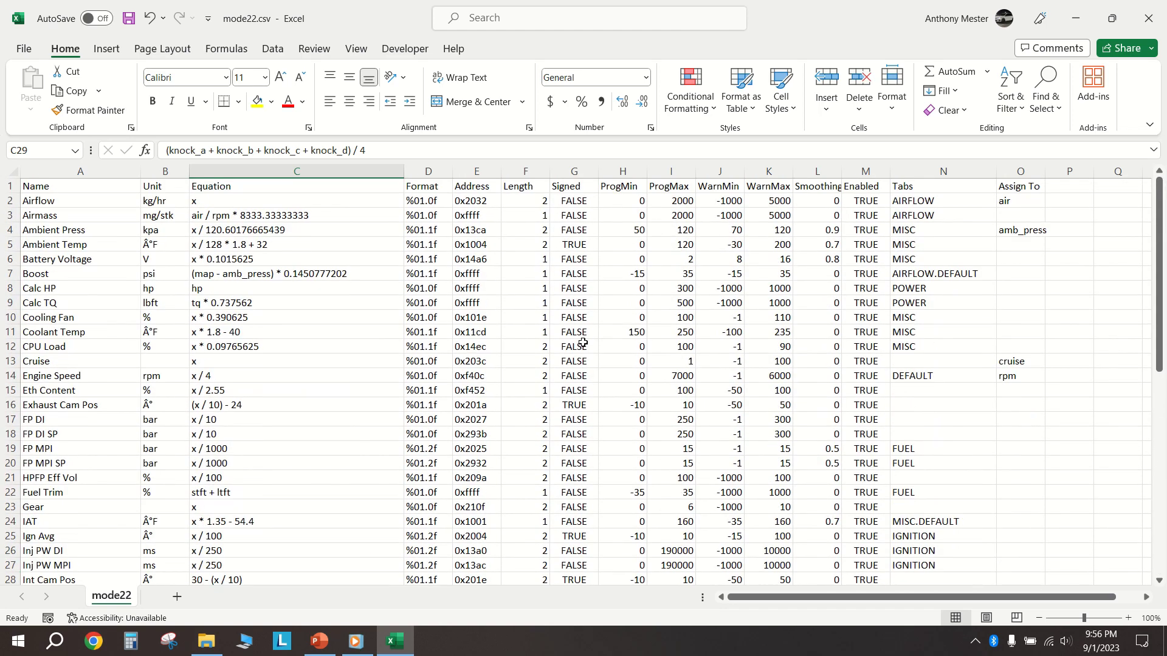
{"action": "left_click", "coordinate": [129, 19]}
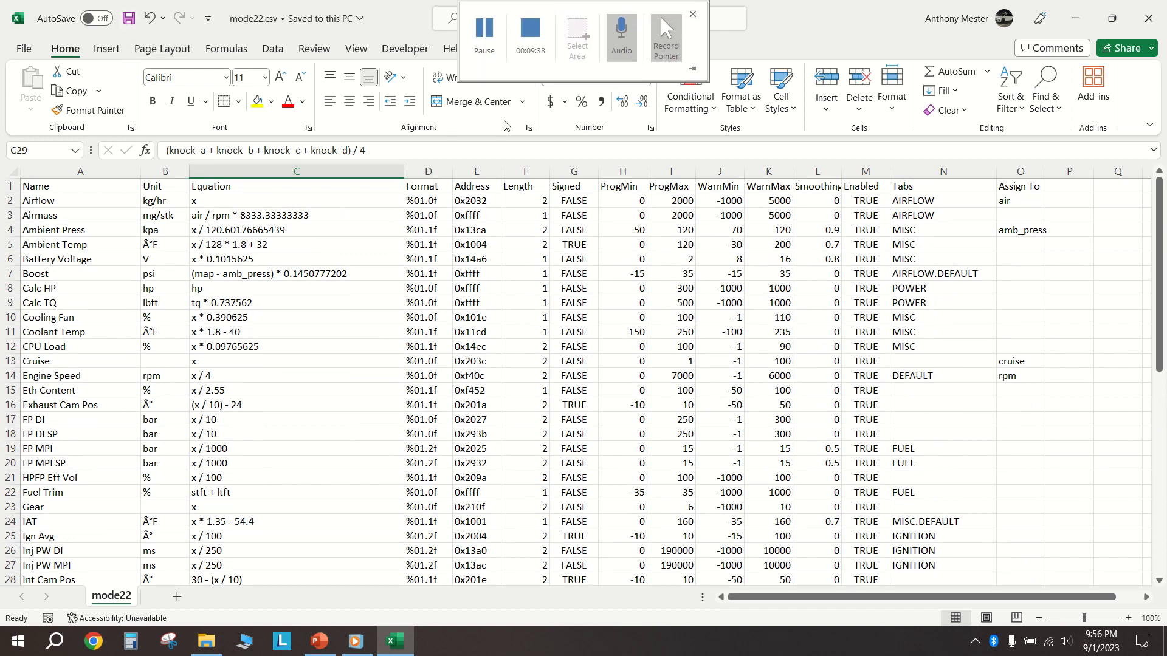
{"action": "left_click", "coordinate": [1148, 18]}
{"action": "left_click", "coordinate": [157, 397]}
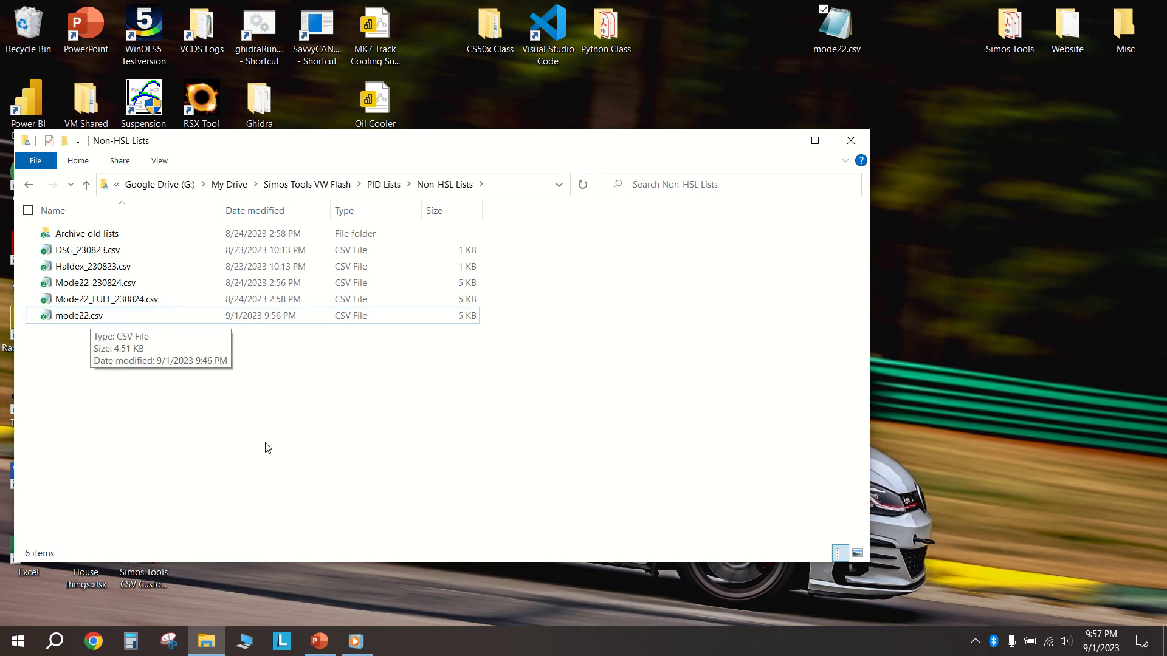
{"action": "left_click", "coordinate": [359, 652]}
Minimize the phone screen mirror to get back to the mode22.csv sheet in Excel
{"action": "left_click", "coordinate": [359, 652]}
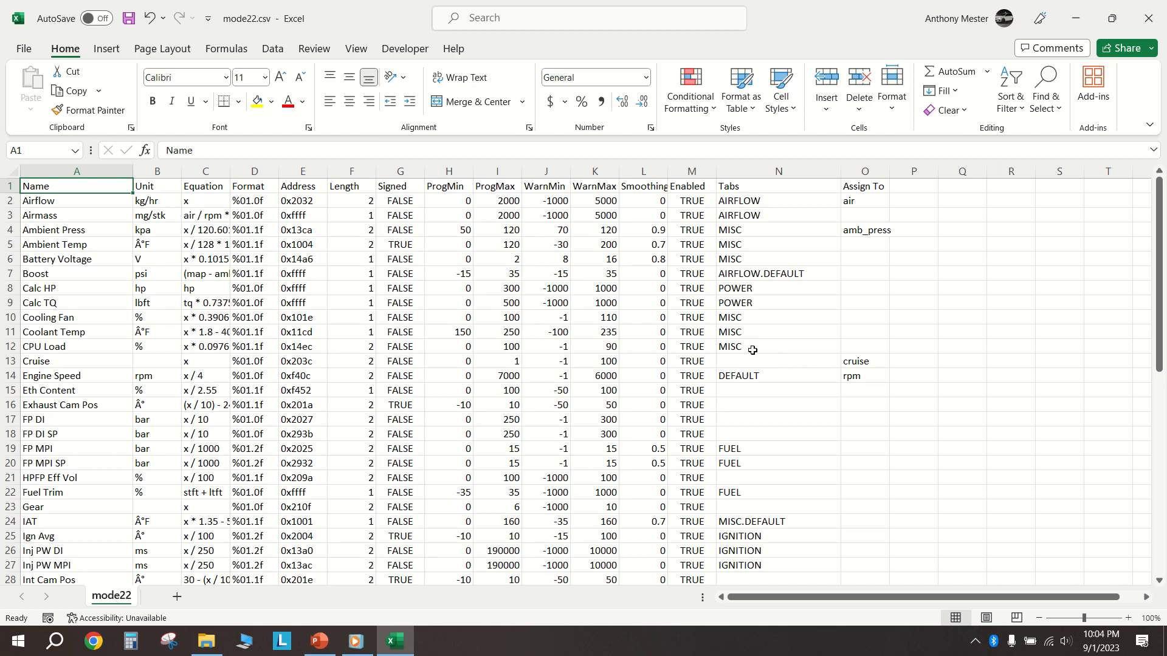
Set Cruise's tab in N13 to HOTDOG
{"action": "scroll", "coordinate": [777, 413], "scroll_direction": "down", "scroll_amount": 5}
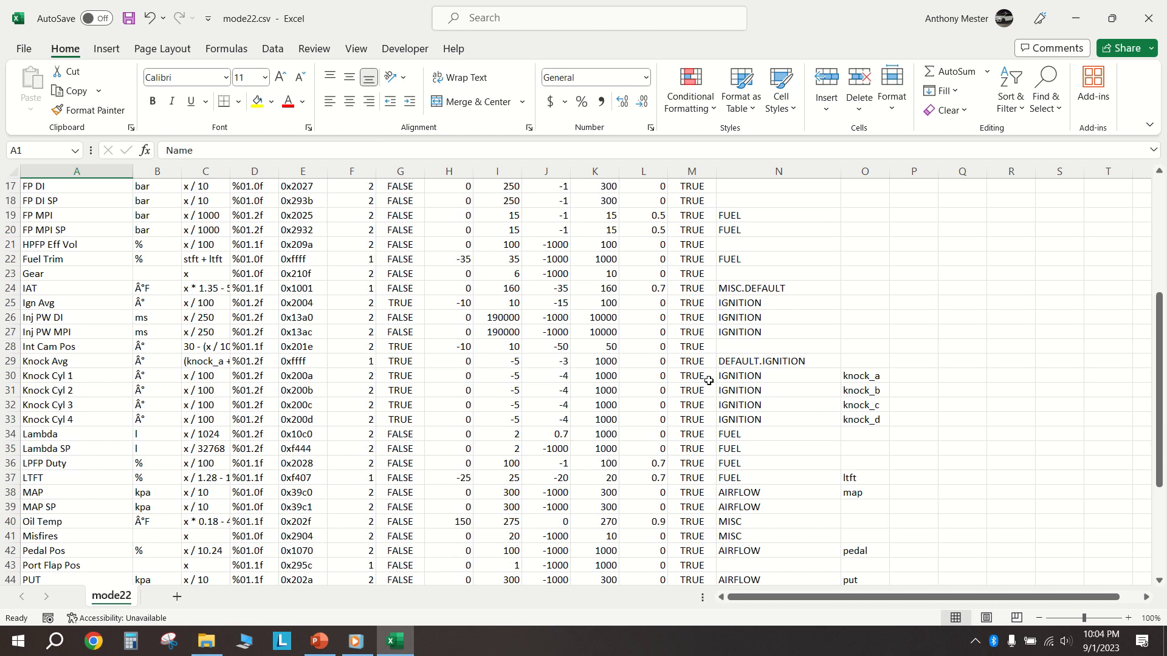
{"action": "scroll", "coordinate": [793, 379], "scroll_direction": "up", "scroll_amount": 5}
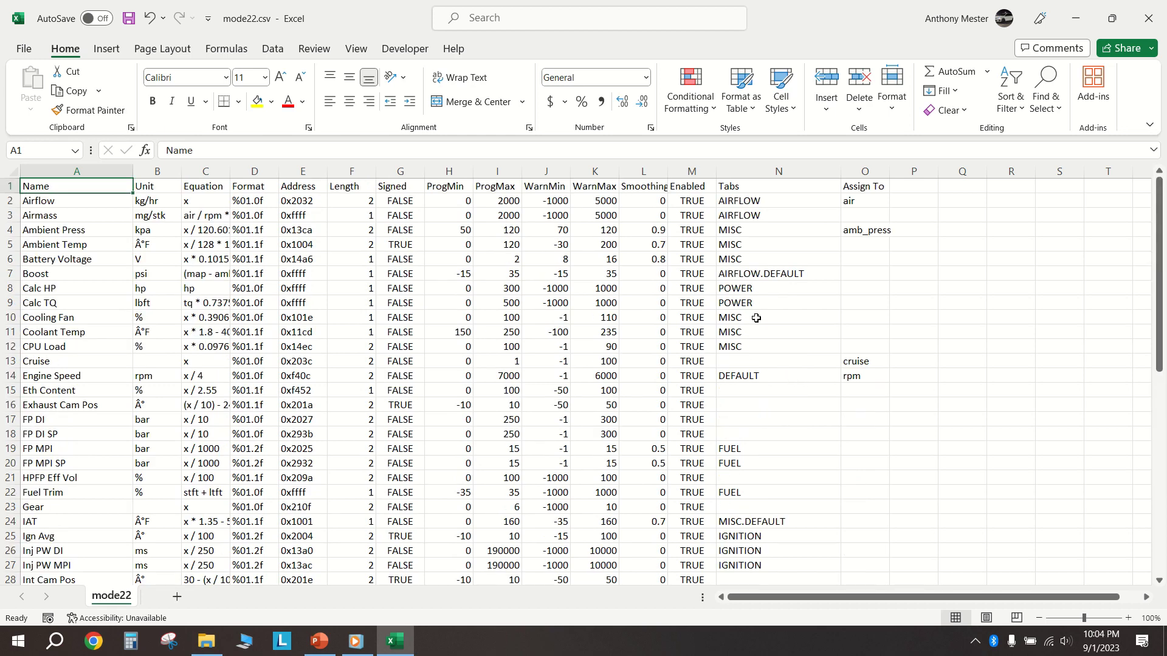
{"action": "left_click", "coordinate": [755, 362]}
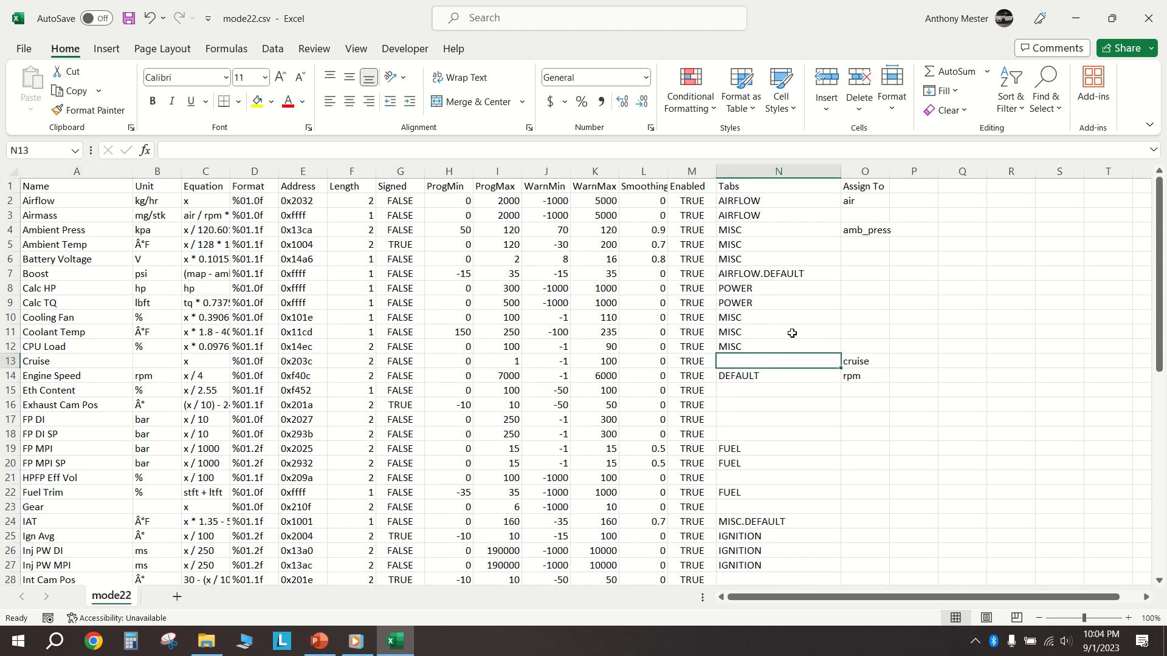
{"action": "type", "text": "HOTDOG"}
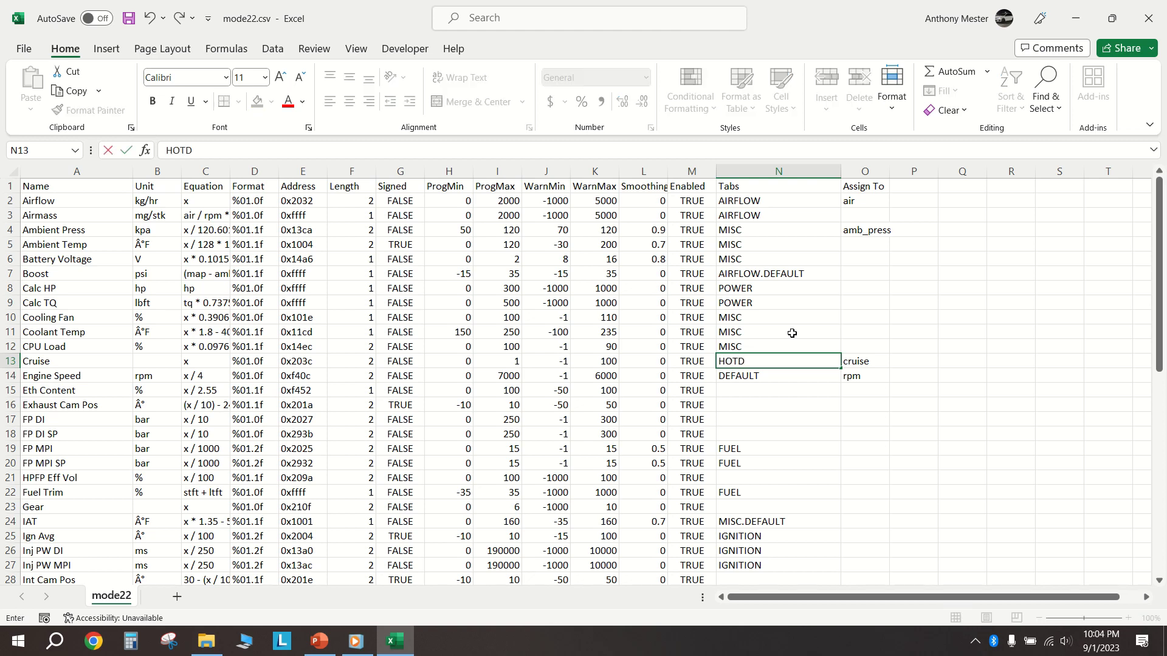
{"action": "left_click", "coordinate": [824, 449]}
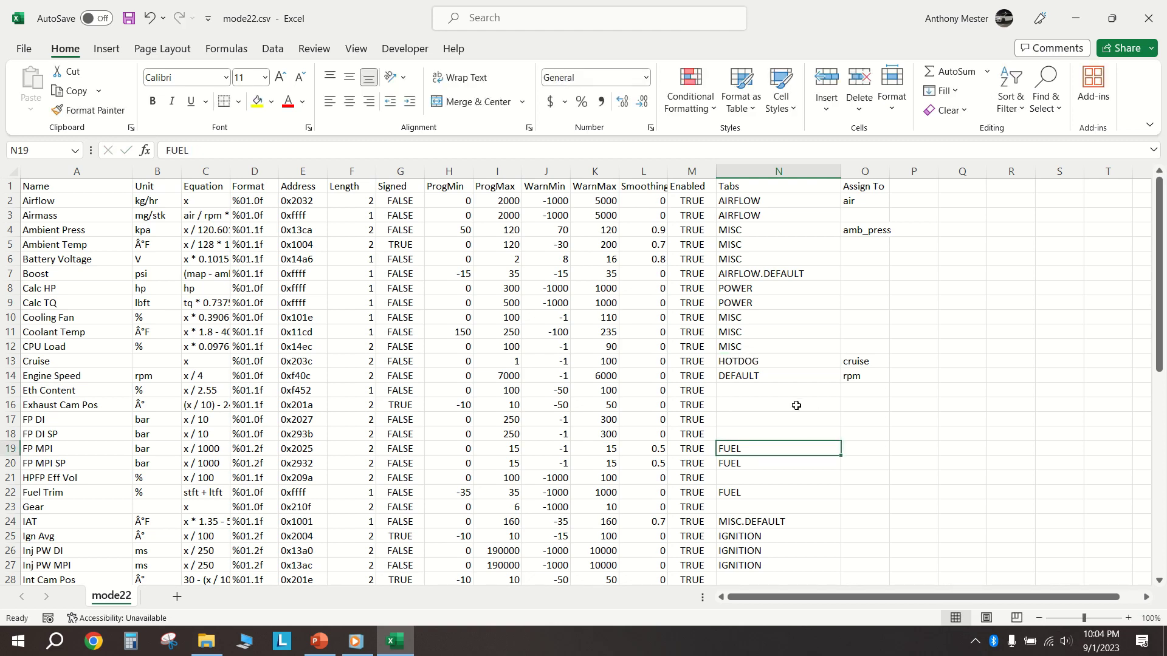
Change Lambda and Lambda SP's tabs from FUEL to FUEL.HOTDOG
{"action": "scroll", "coordinate": [793, 392], "scroll_direction": "down", "scroll_amount": 5}
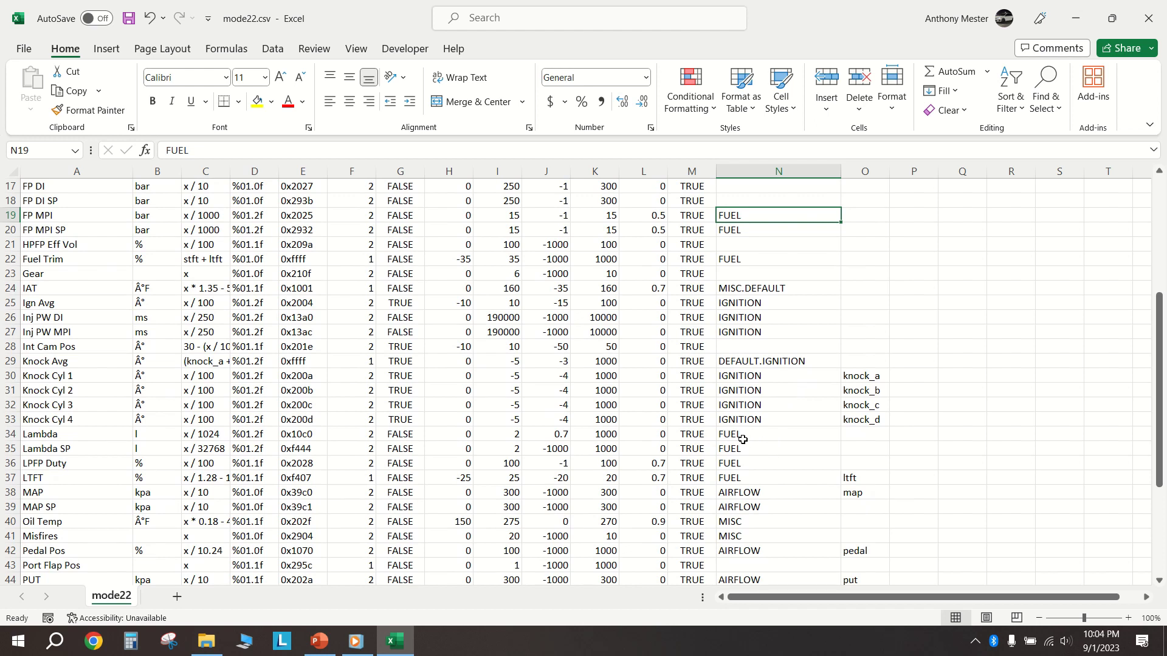
{"action": "left_click", "coordinate": [763, 435]}
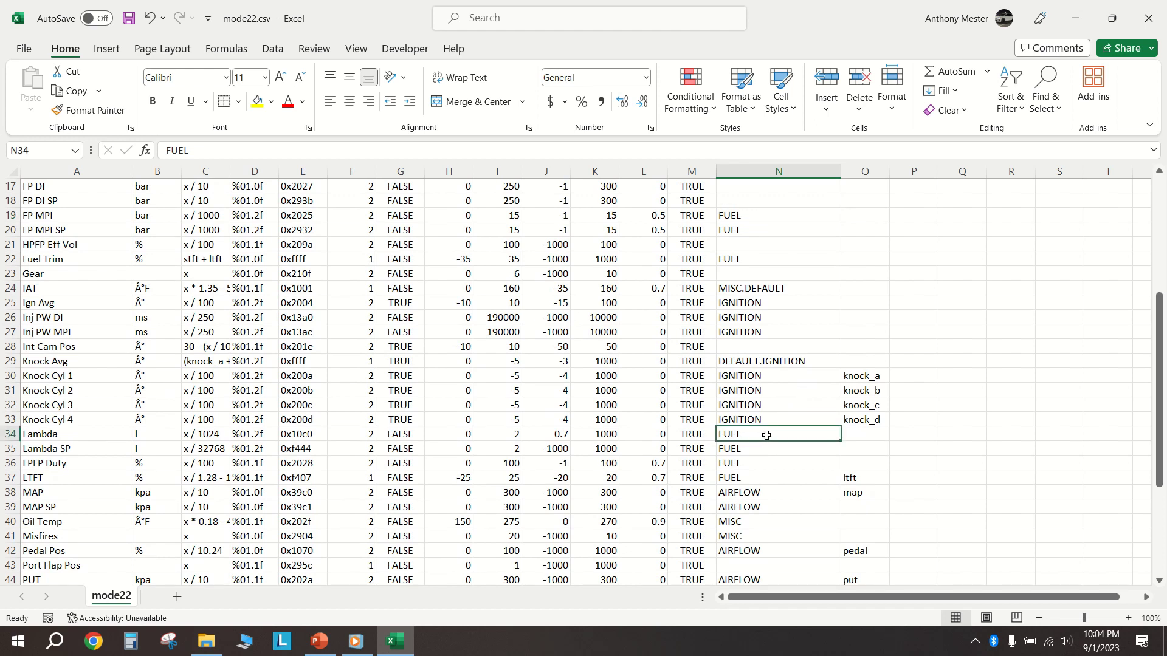
{"action": "double_click", "coordinate": [772, 436]}
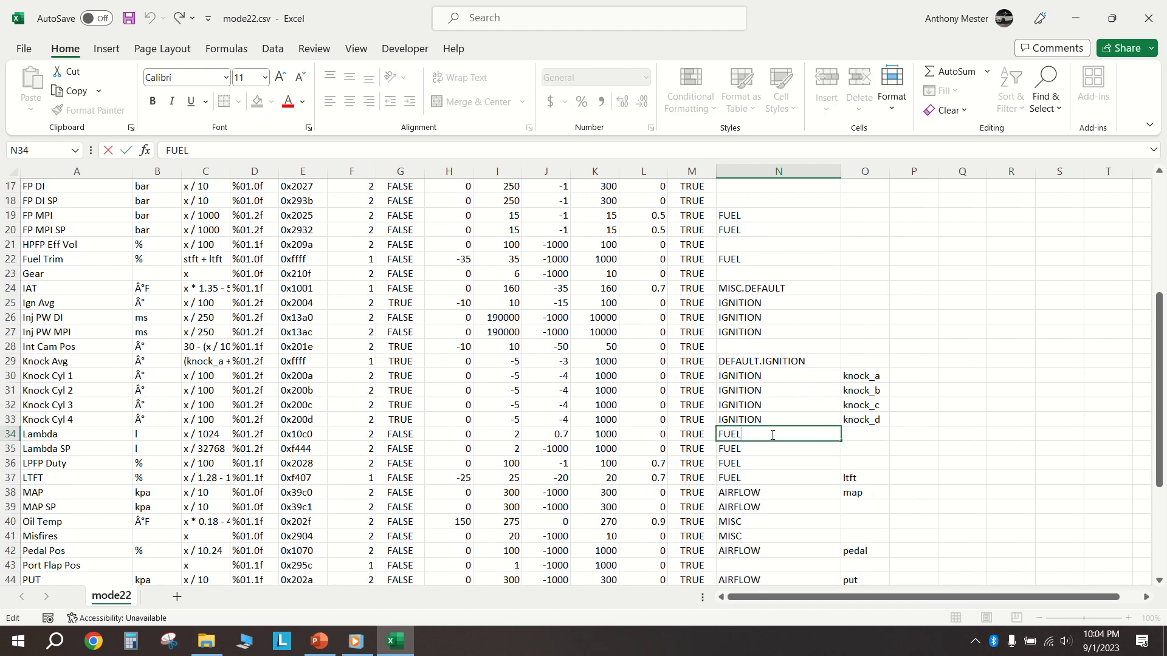
{"action": "type", "text": ".HOTDOG"}
{"action": "left_click", "coordinate": [771, 449]}
{"action": "double_click", "coordinate": [772, 449]}
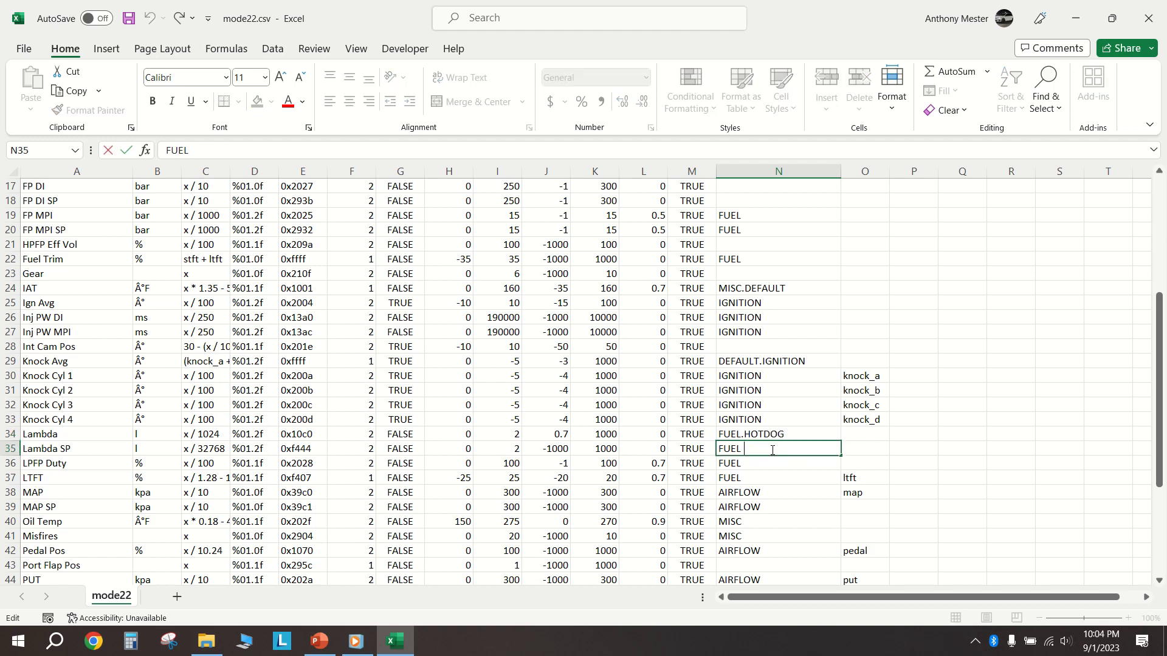
{"action": "type", "text": "."}
{"action": "key", "text": "Return"}
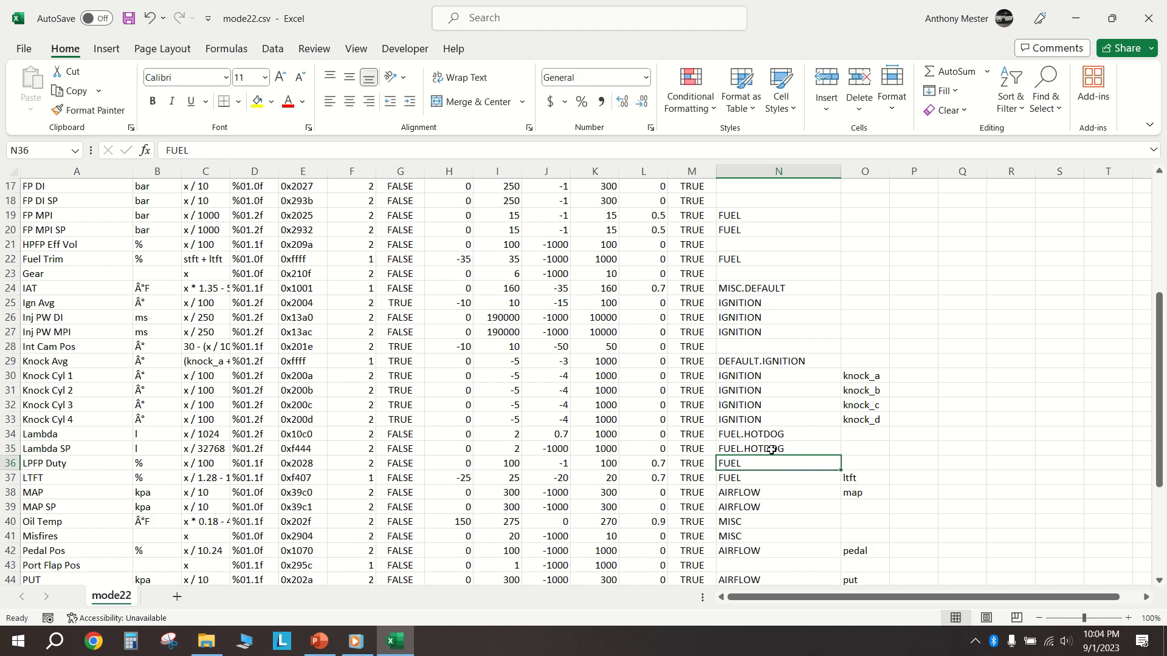
{"action": "scroll", "coordinate": [771, 449], "scroll_direction": "down", "scroll_amount": 5}
{"action": "scroll", "coordinate": [594, 409], "scroll_direction": "up", "scroll_amount": 3}
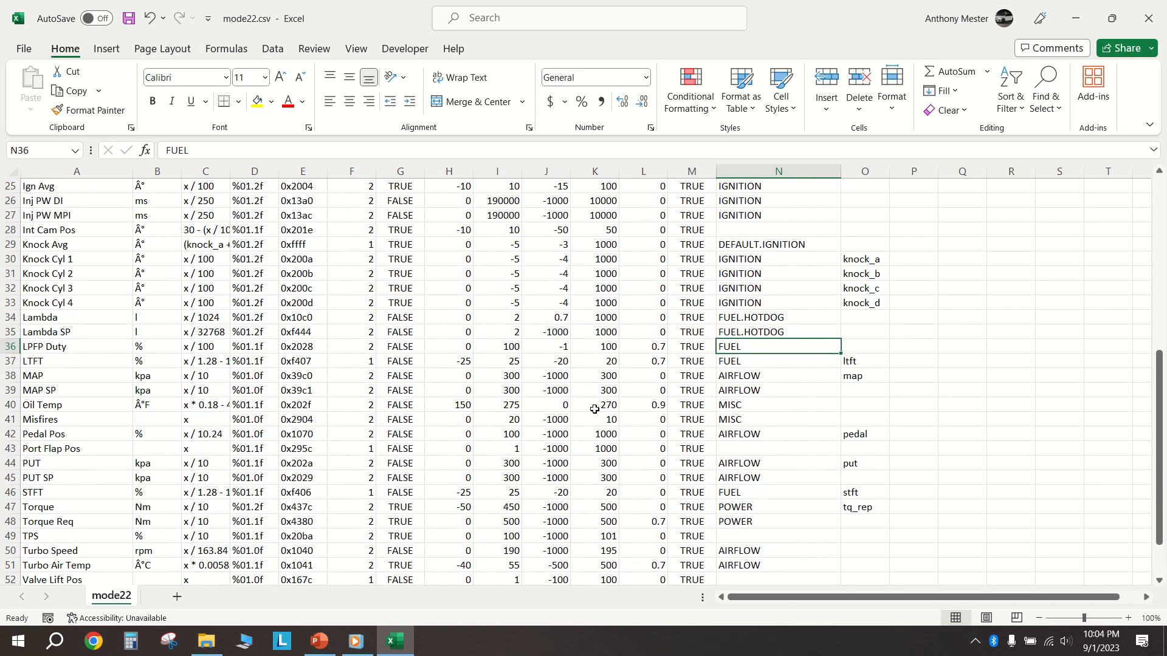
Change Oil Temp's tab in N40 from MISC to MISC.HOTDOG|0
{"action": "left_click", "coordinate": [784, 404]}
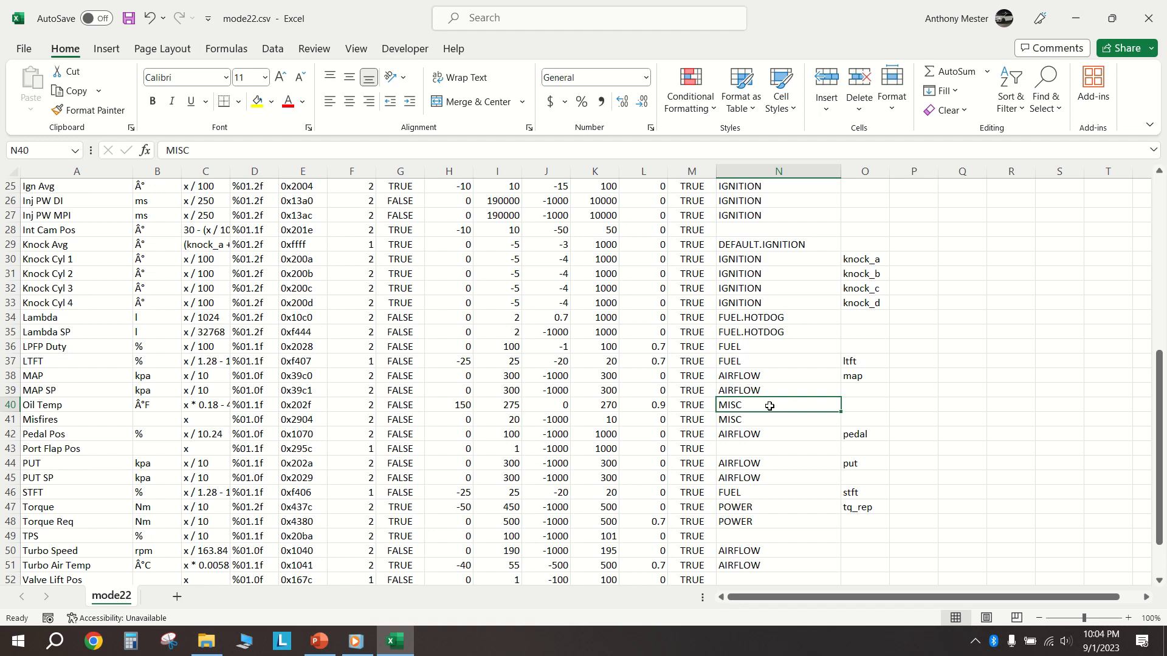
{"action": "double_click", "coordinate": [770, 405]}
{"action": "type", "text": "."}
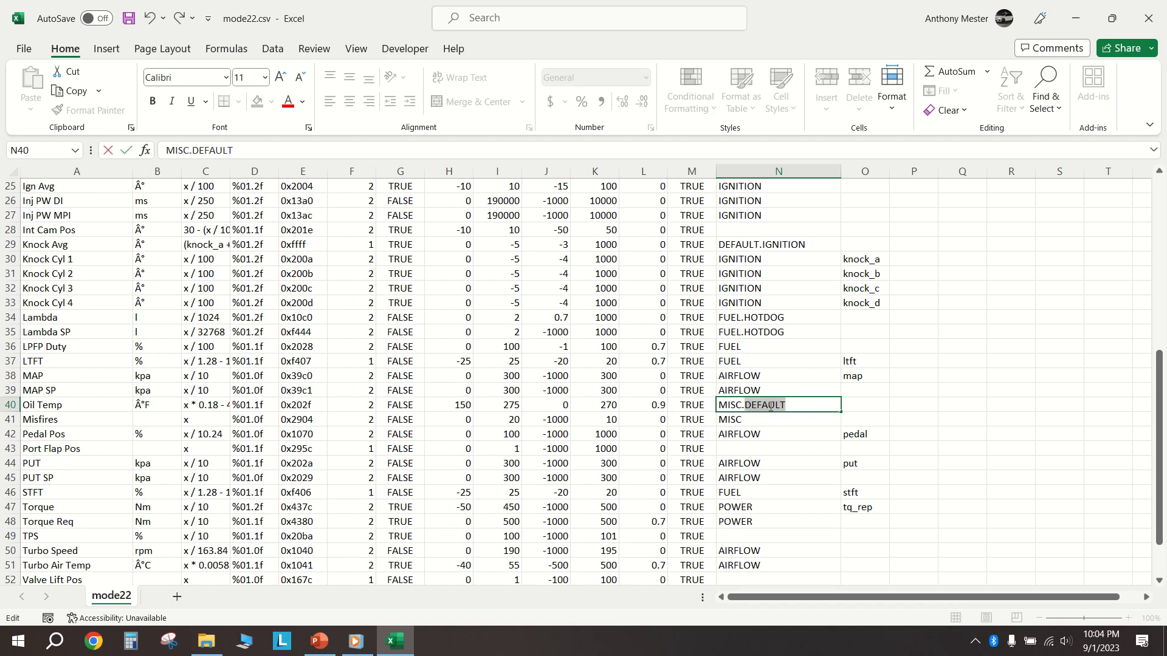
{"action": "type", "text": "HOTDOG"}
{"action": "key", "text": "Return"}
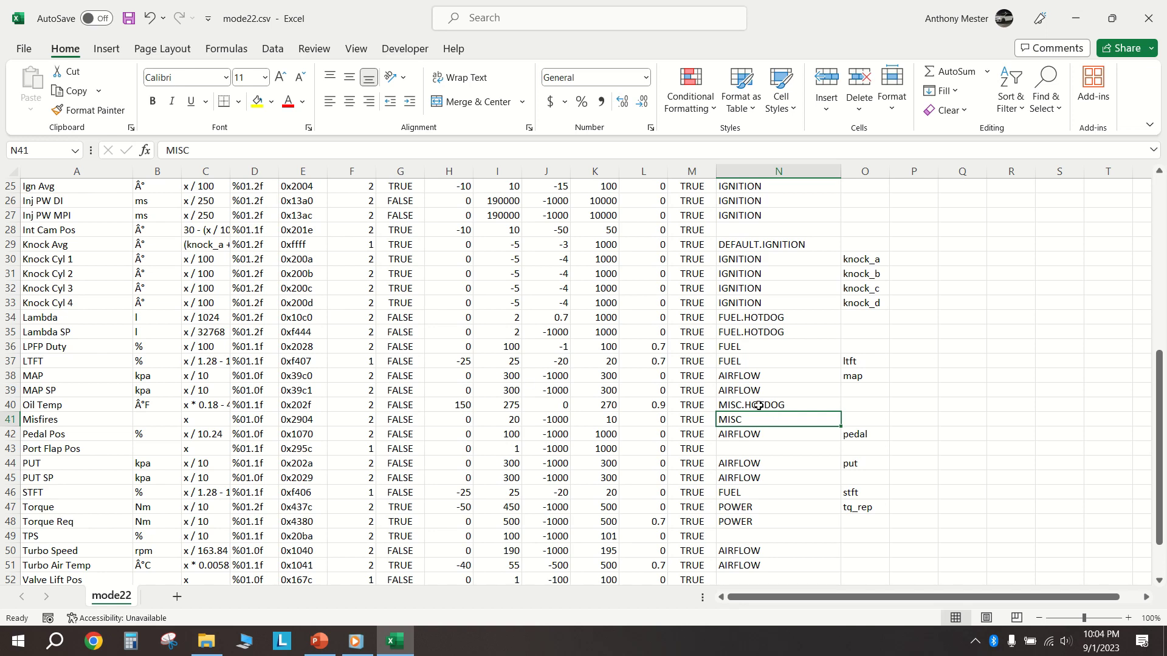
{"action": "left_click", "coordinate": [758, 408]}
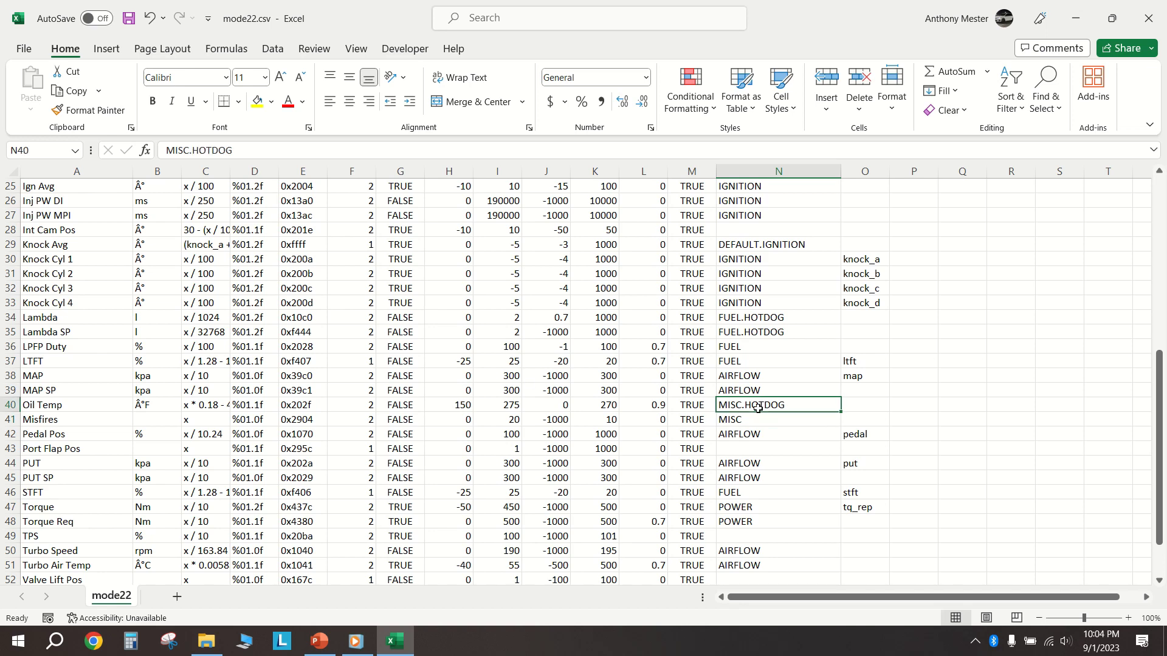
{"action": "double_click", "coordinate": [813, 406]}
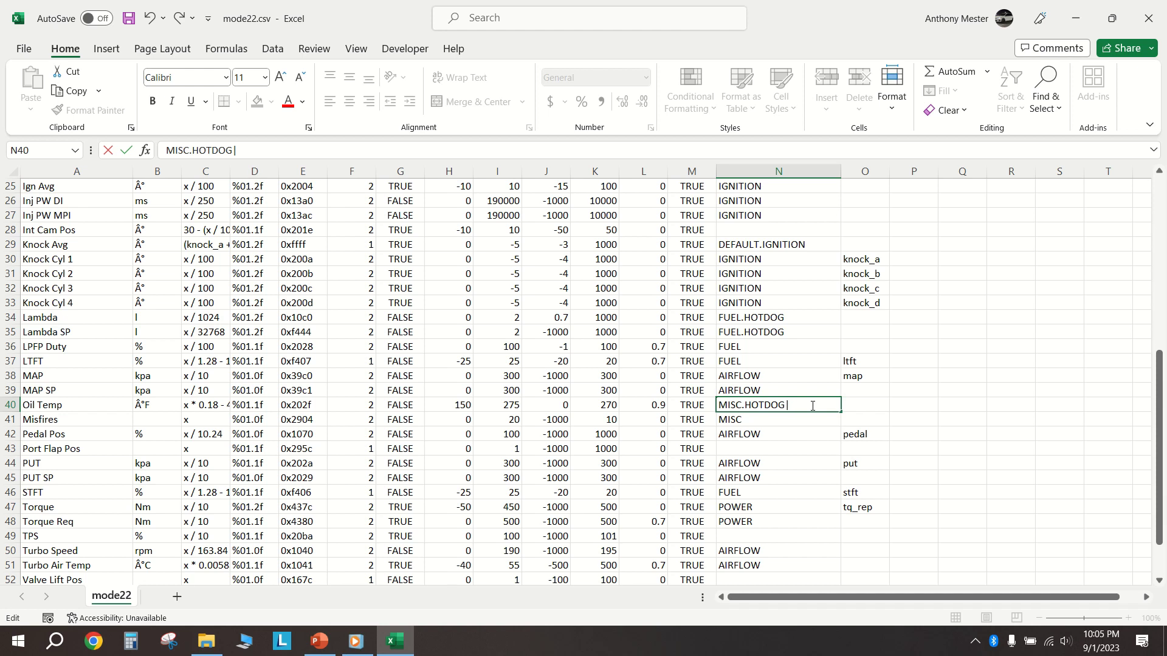
{"action": "type", "text": "0"}
Change Engine Speed's tab in N14 to DEFAULT.HOTDOG|1
{"action": "left_click", "coordinate": [905, 389]}
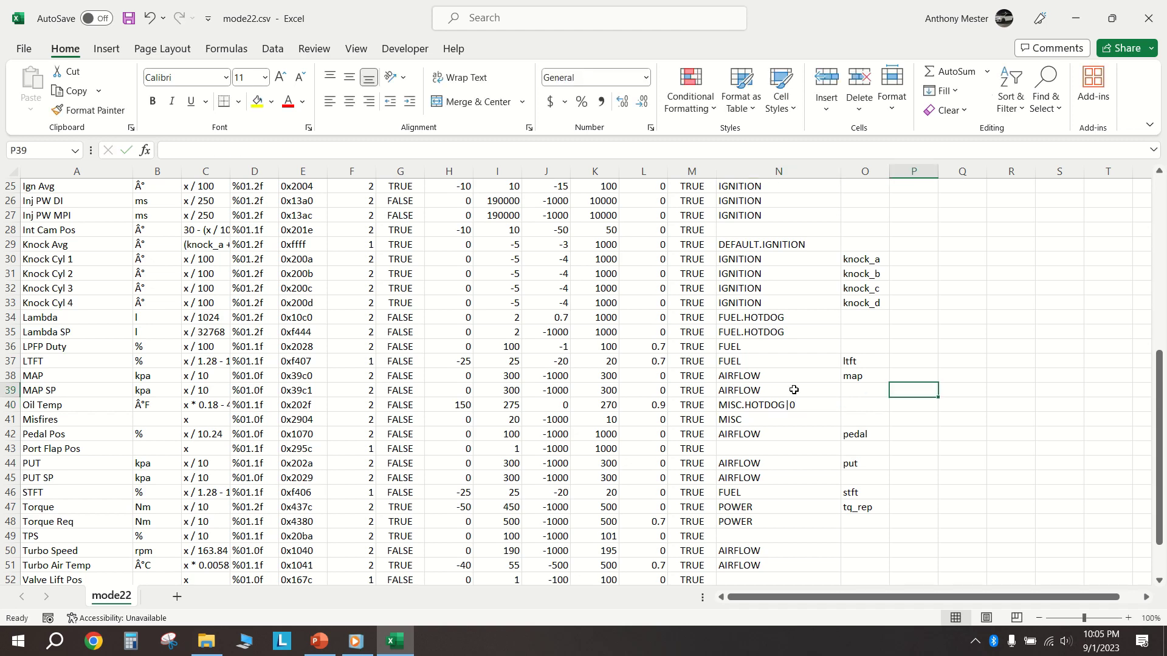
{"action": "scroll", "coordinate": [672, 374], "scroll_direction": "up", "scroll_amount": 5}
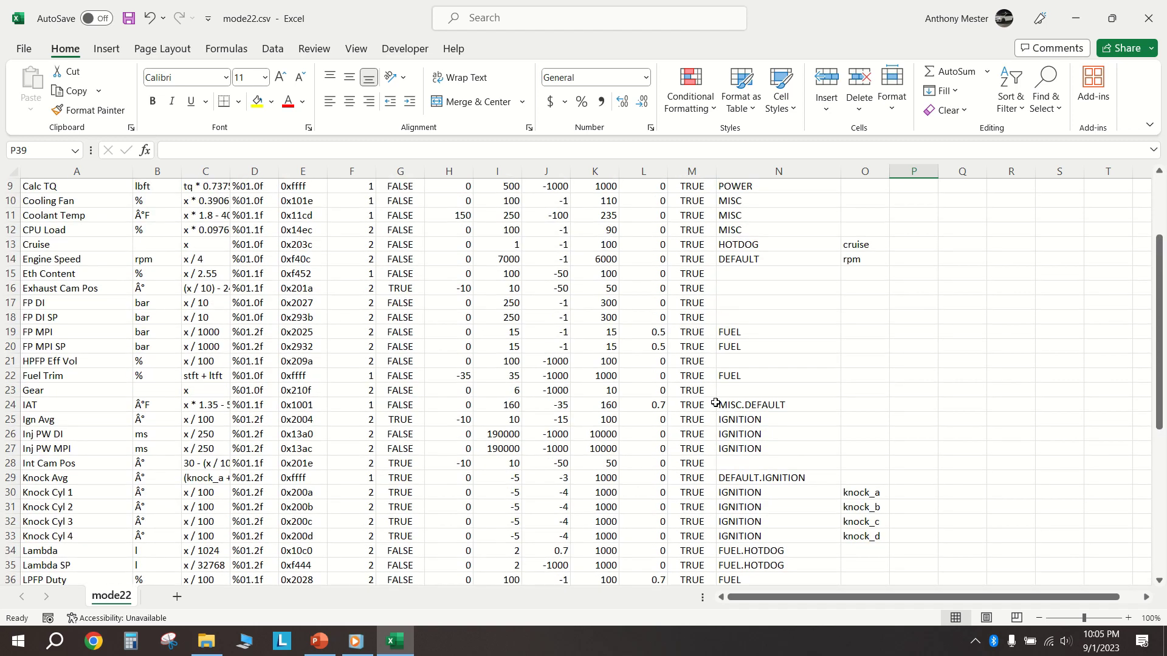
{"action": "left_click", "coordinate": [773, 272]}
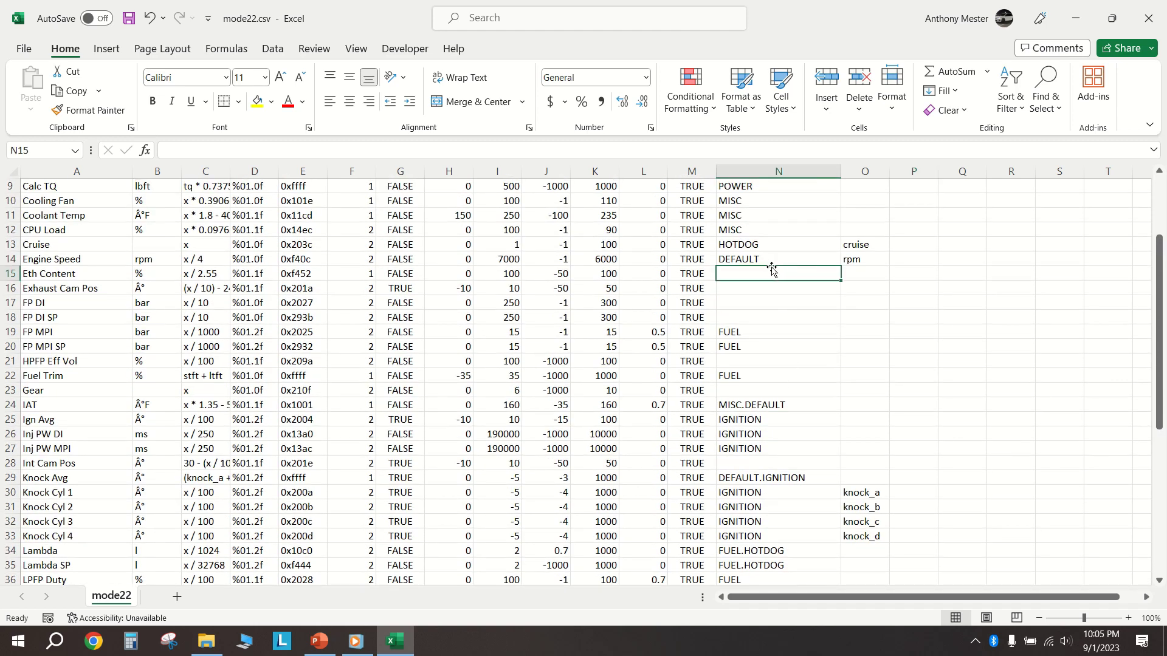
{"action": "left_click", "coordinate": [778, 258]}
{"action": "double_click", "coordinate": [784, 259]}
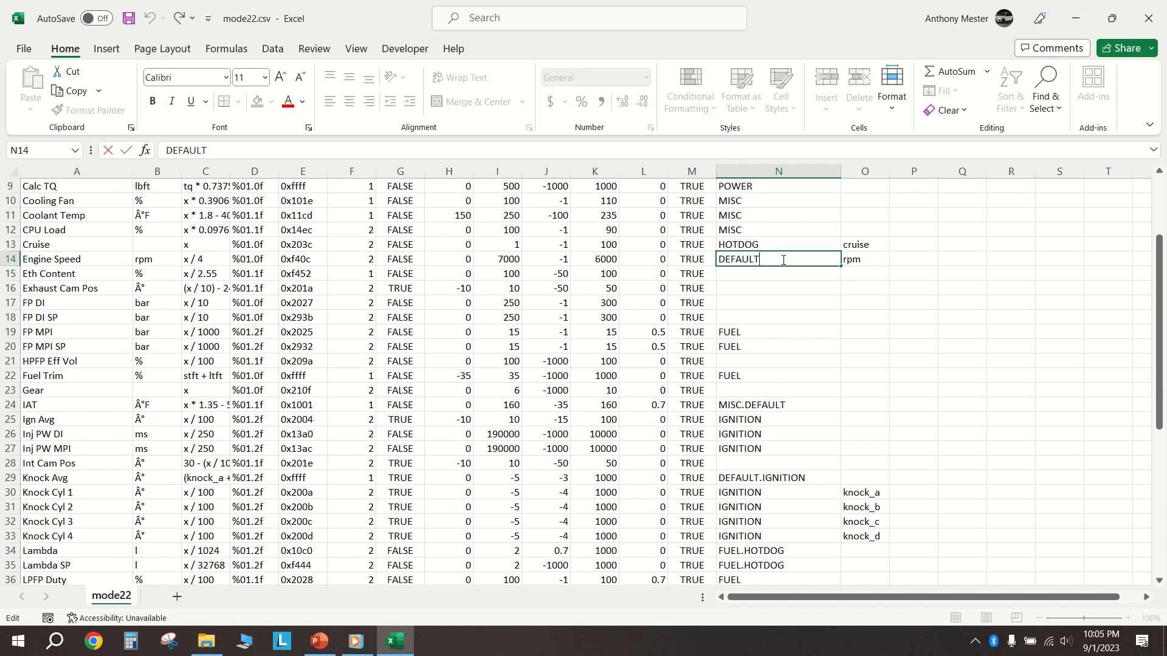
{"action": "type", "text": ".HOTDOG|1"}
{"action": "left_click", "coordinate": [826, 347]}
Save mode22.csv with the HOTDOG tab changes
{"action": "scroll", "coordinate": [397, 242], "scroll_direction": "up", "scroll_amount": 2}
{"action": "scroll", "coordinate": [396, 242], "scroll_direction": "up", "scroll_amount": 1}
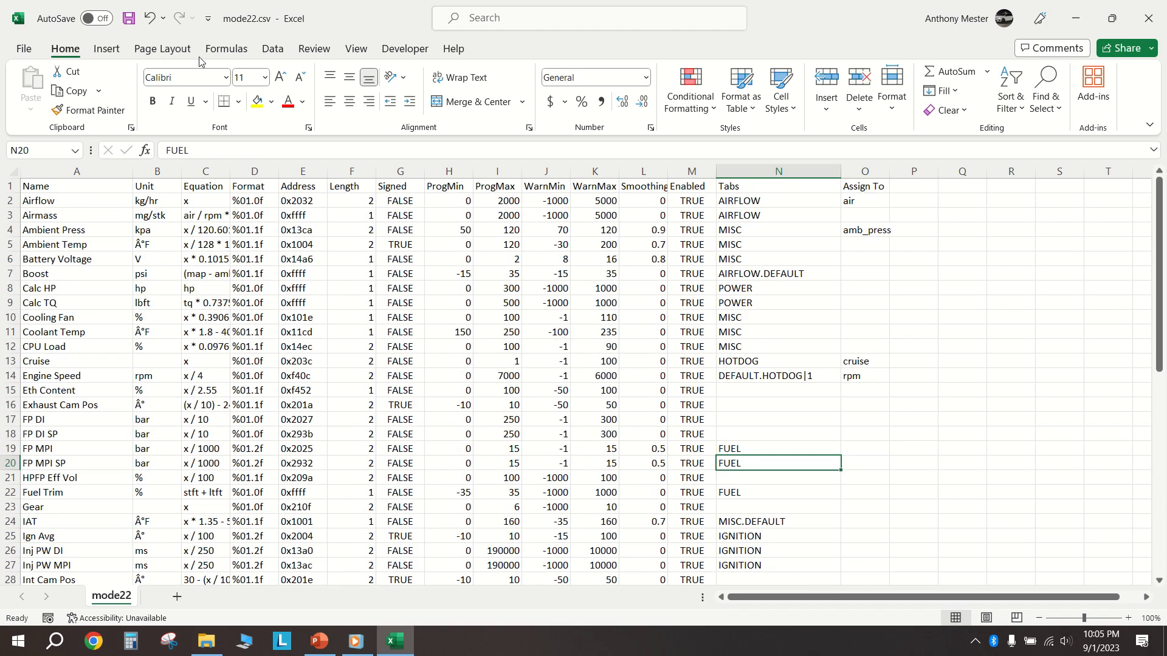
{"action": "left_click", "coordinate": [129, 18]}
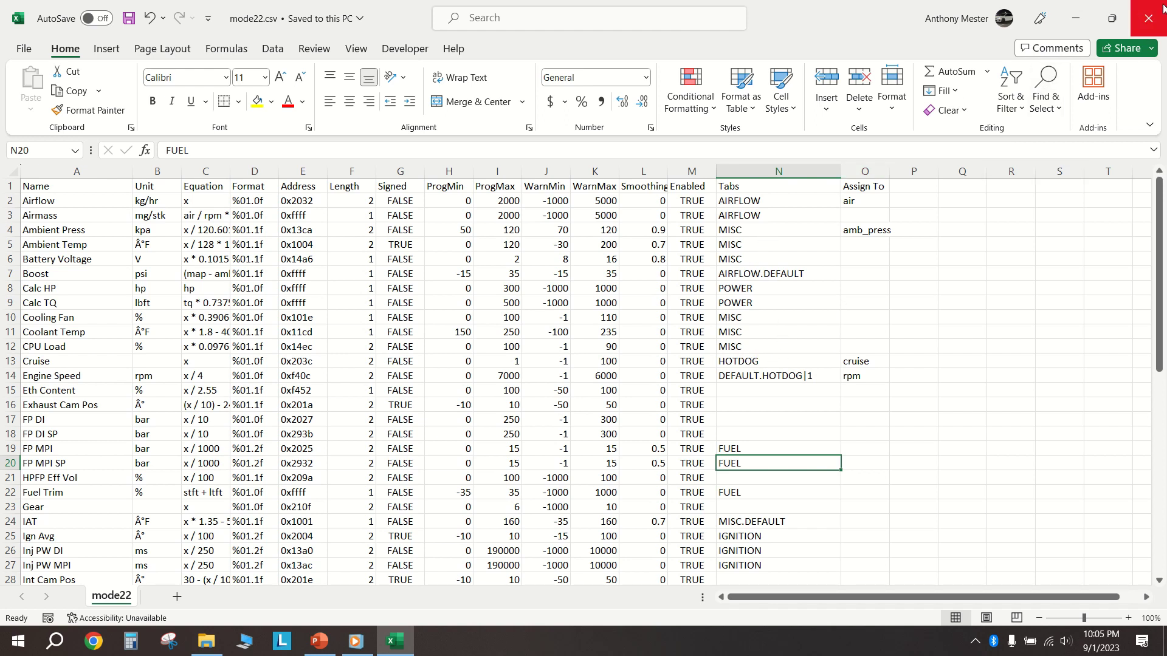
Close Excel so File Explorer lists the saved mode22.csv, then bring SimosTools' main menu up
{"action": "left_click", "coordinate": [1145, 16]}
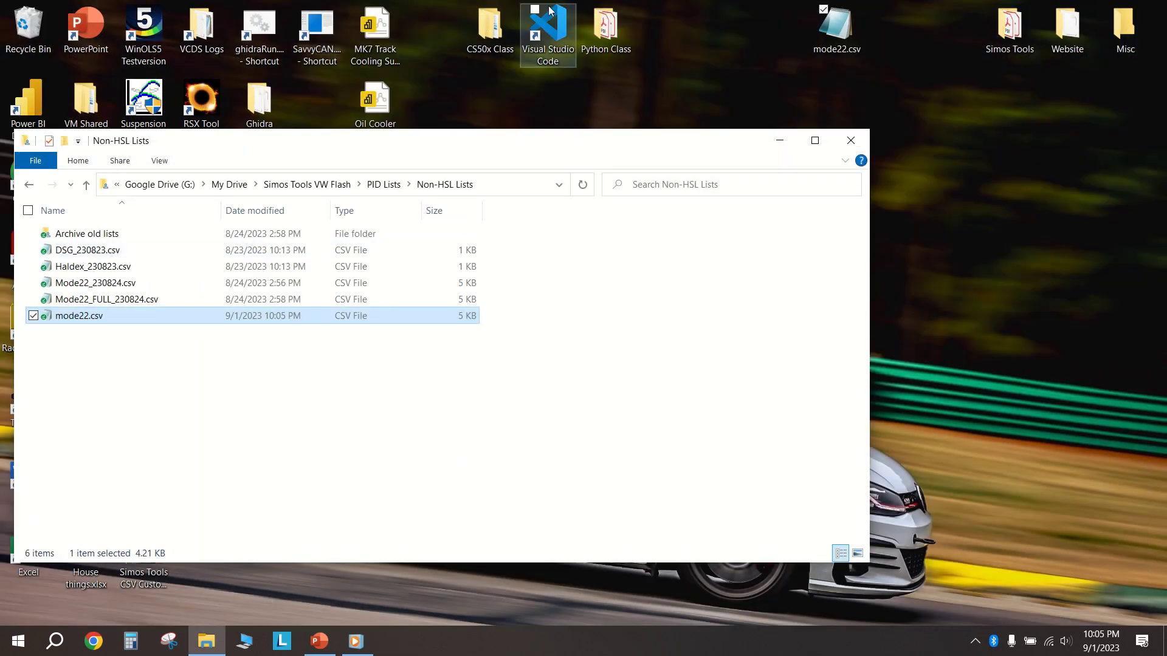
{"action": "mouse_move", "coordinate": [551, 9]}
{"action": "left_click", "coordinate": [530, 31]}
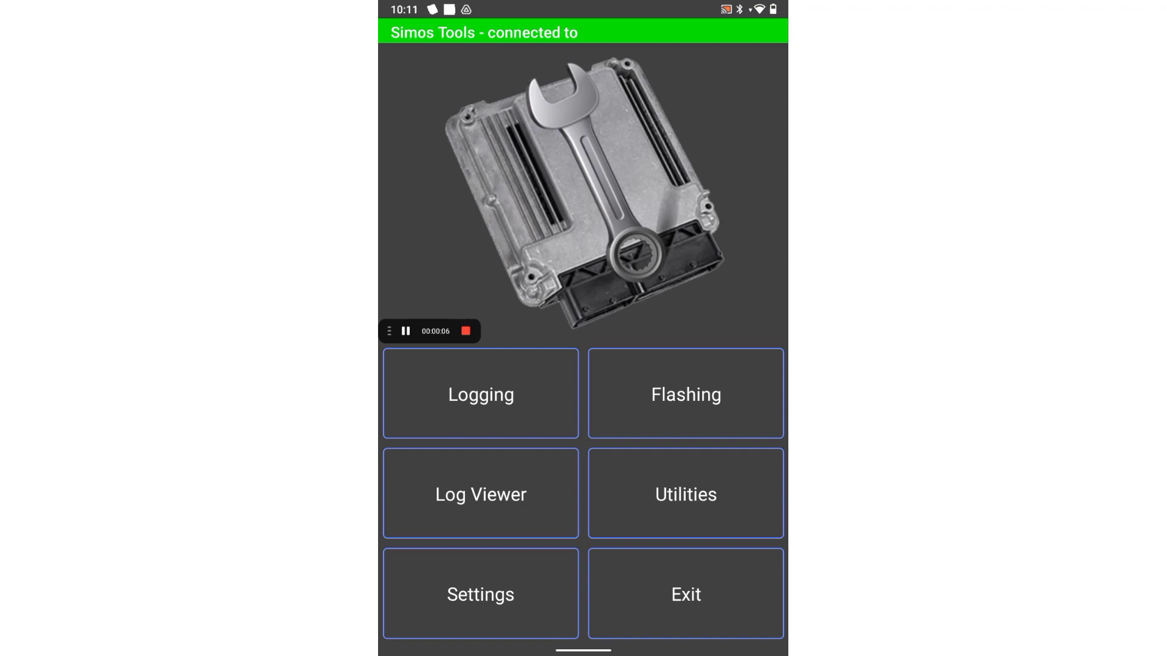
In SimosTools settings, set logging mode to 22 and start the Mode22 PID CSV import
{"action": "left_click", "coordinate": [480, 594]}
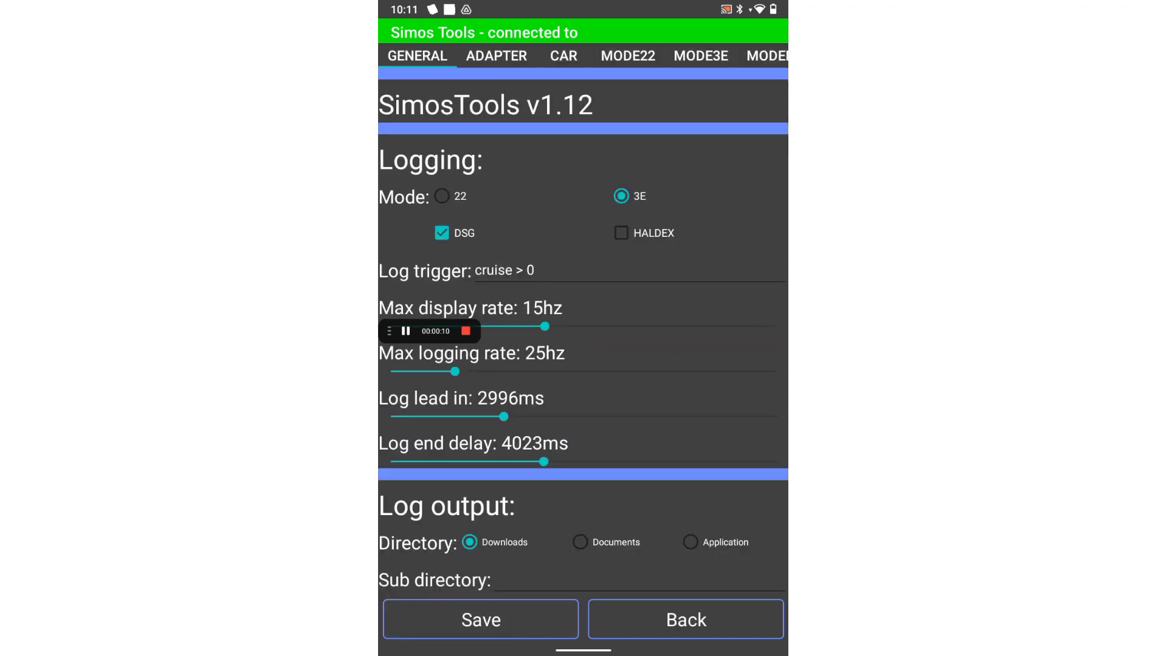
{"action": "left_click", "coordinate": [442, 196]}
{"action": "scroll", "coordinate": [583, 334], "scroll_direction": "down", "scroll_amount": 5}
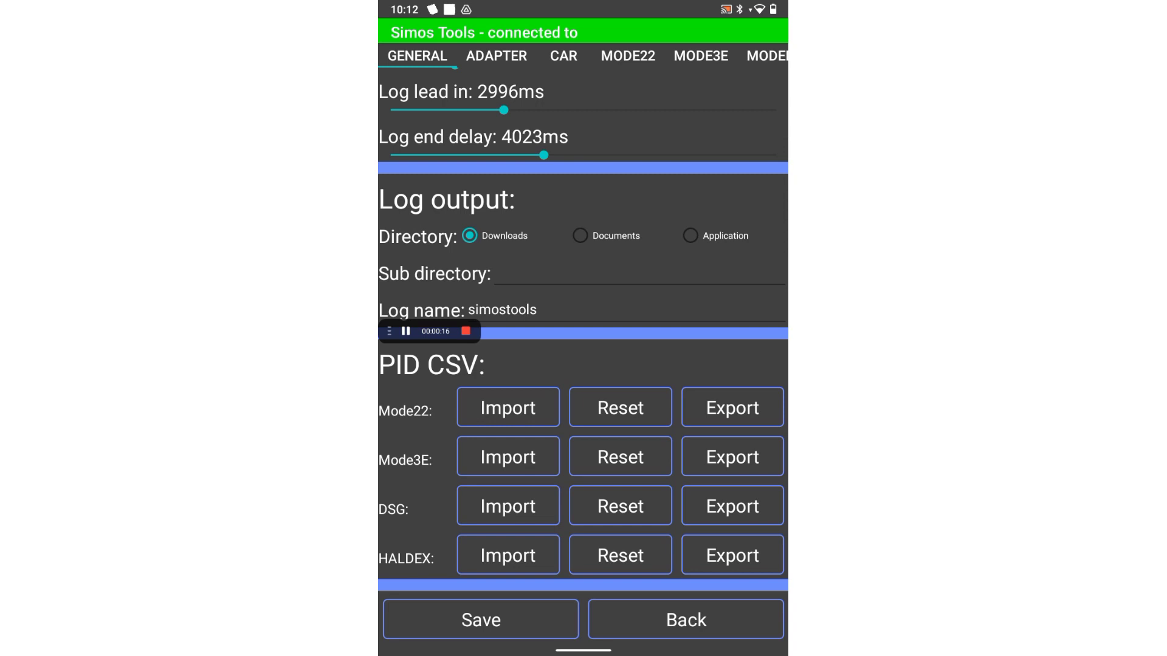
{"action": "left_click", "coordinate": [508, 407]}
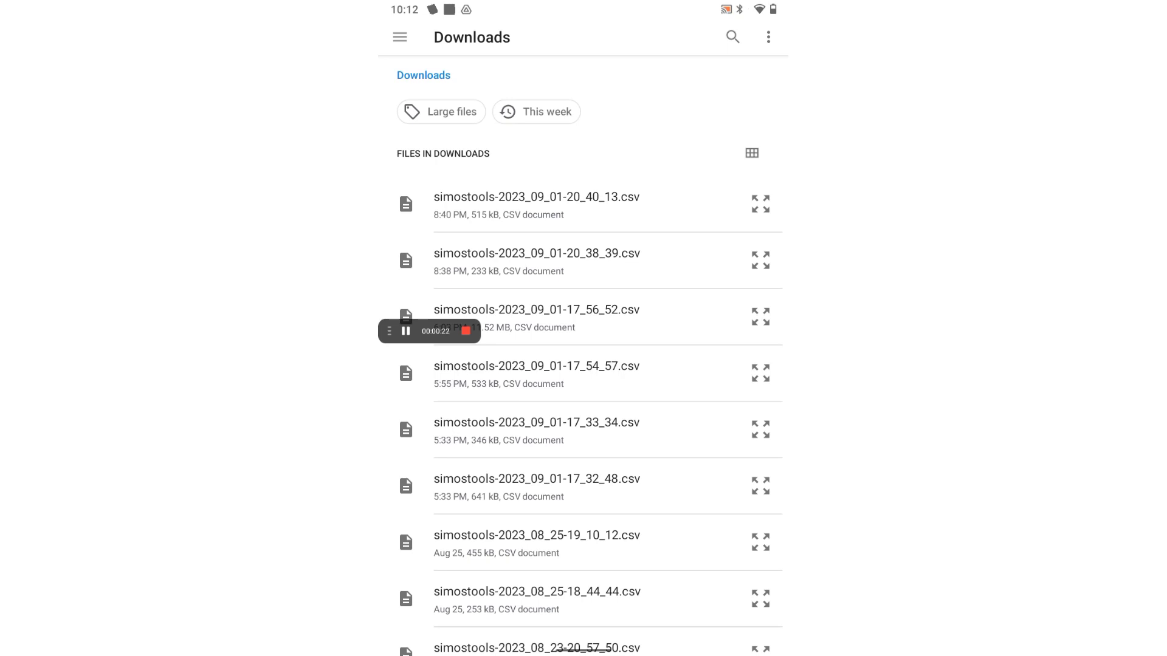
Pick mode22.csv from Drive's Shared with me > Simos Tools/VW Flash > PID Lists > Non-HSL Lists
{"action": "left_click", "coordinate": [399, 37]}
{"action": "left_click", "coordinate": [450, 265]}
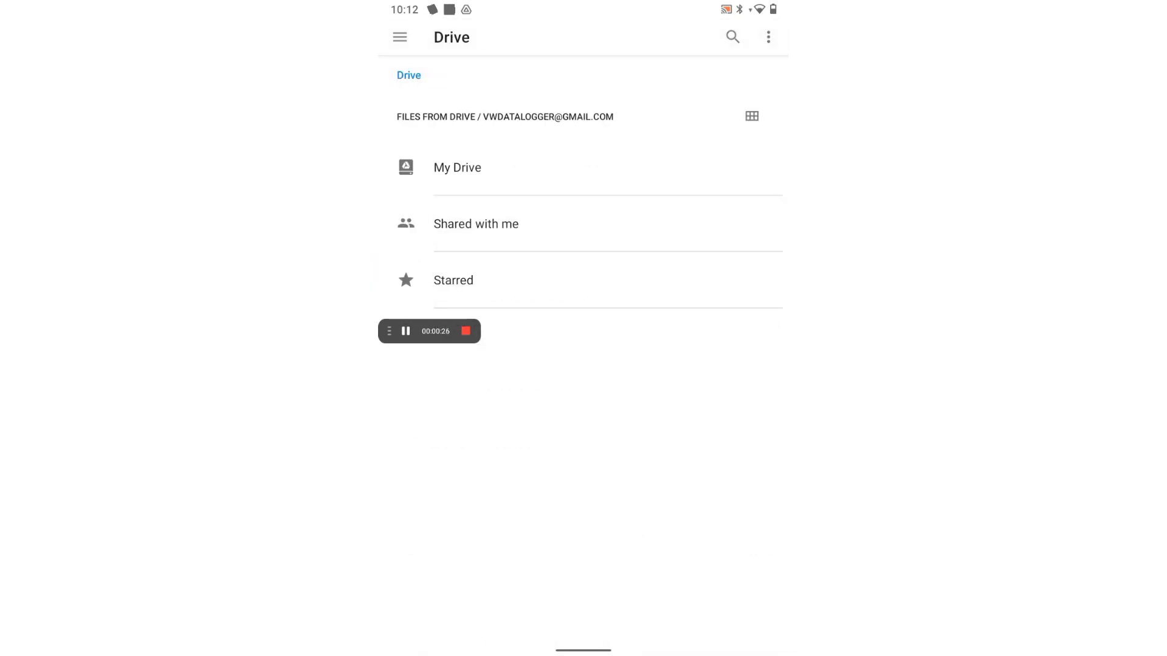
{"action": "left_click", "coordinate": [476, 224]}
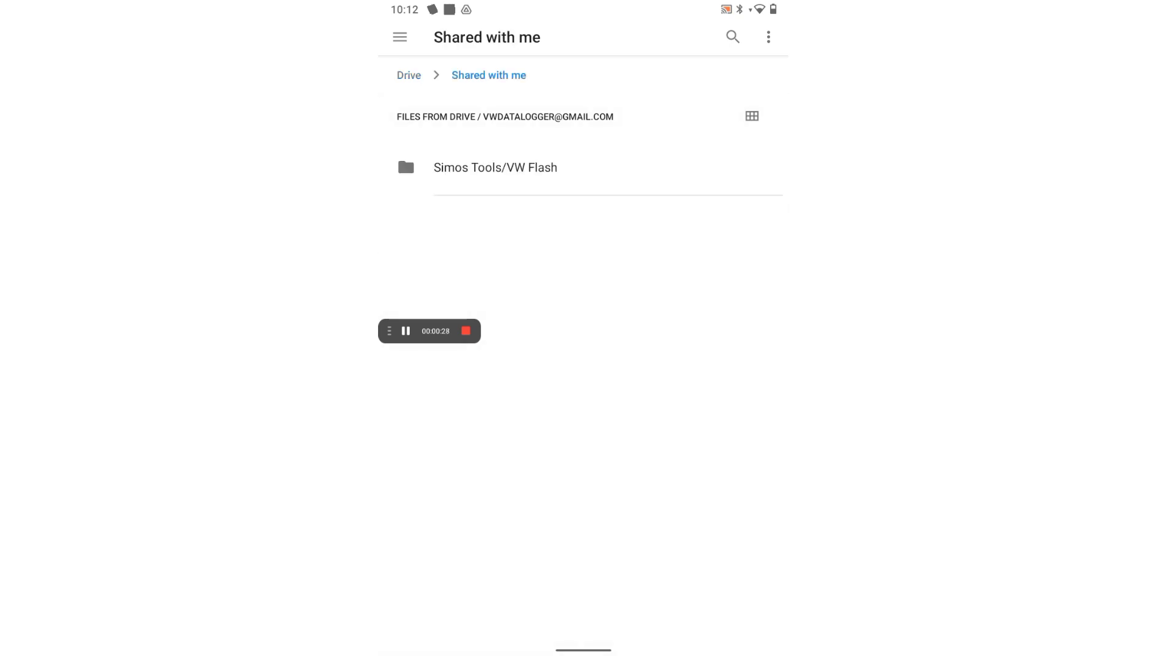
{"action": "left_click", "coordinate": [495, 168]}
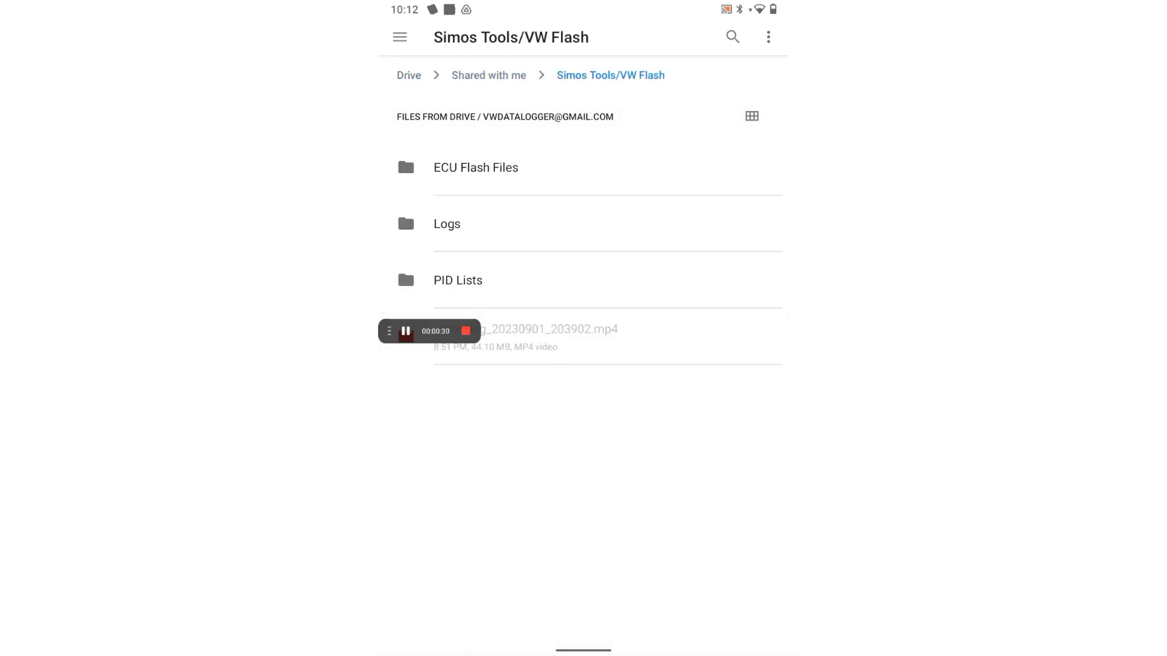
{"action": "left_click", "coordinate": [458, 280]}
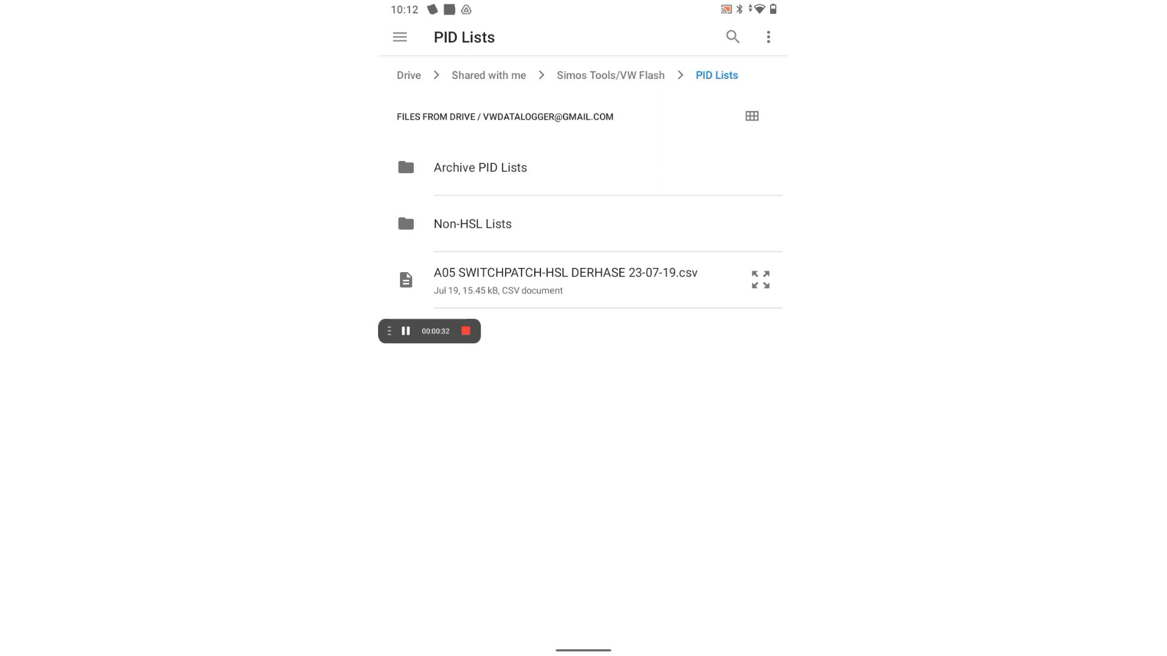
{"action": "left_click", "coordinate": [473, 224]}
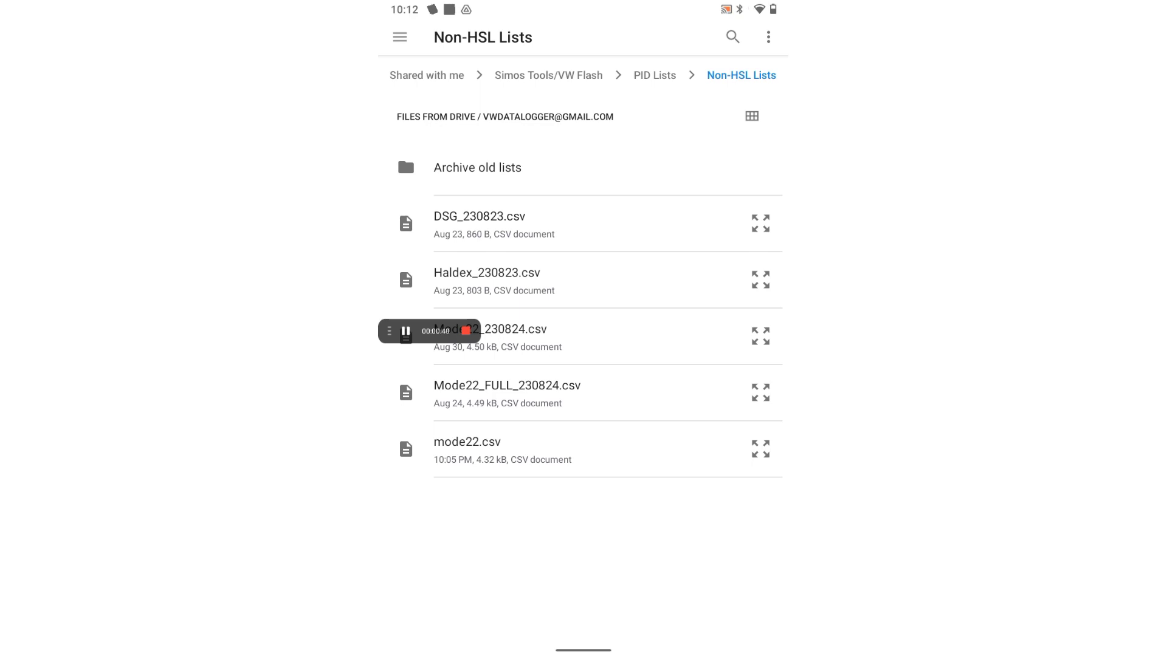
{"action": "left_click", "coordinate": [443, 453]}
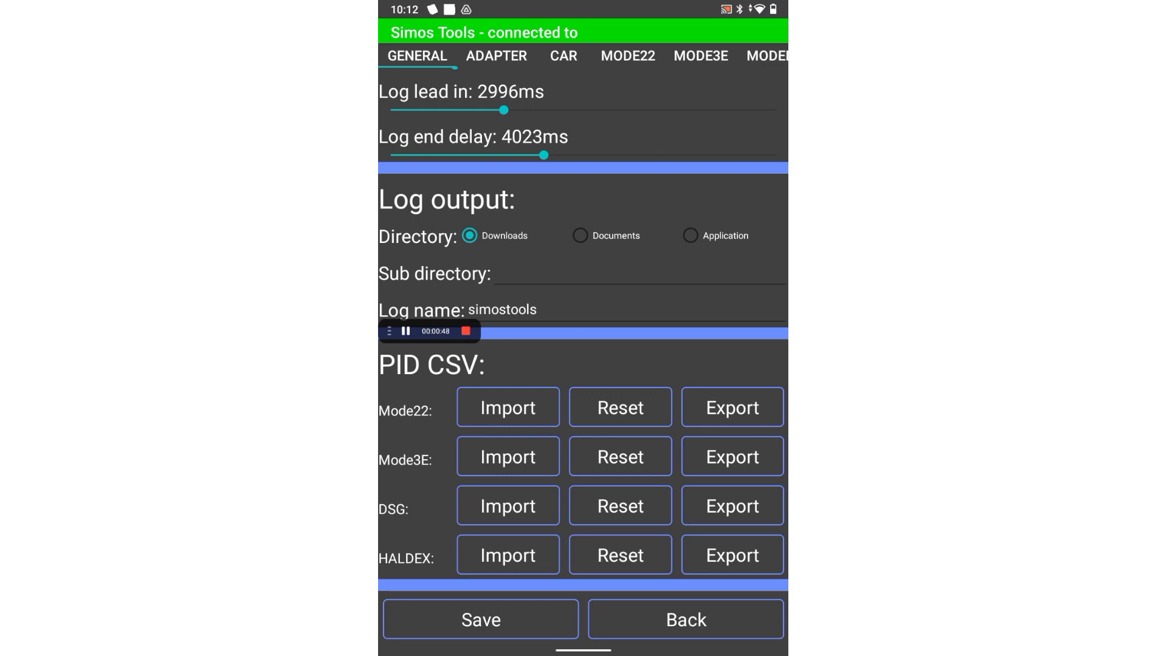
Start live logging and check the HOTDOG page, then IGNITION showing Knock Avg 0.00 beside Ign Avg 4.12
{"action": "left_click", "coordinate": [685, 619]}
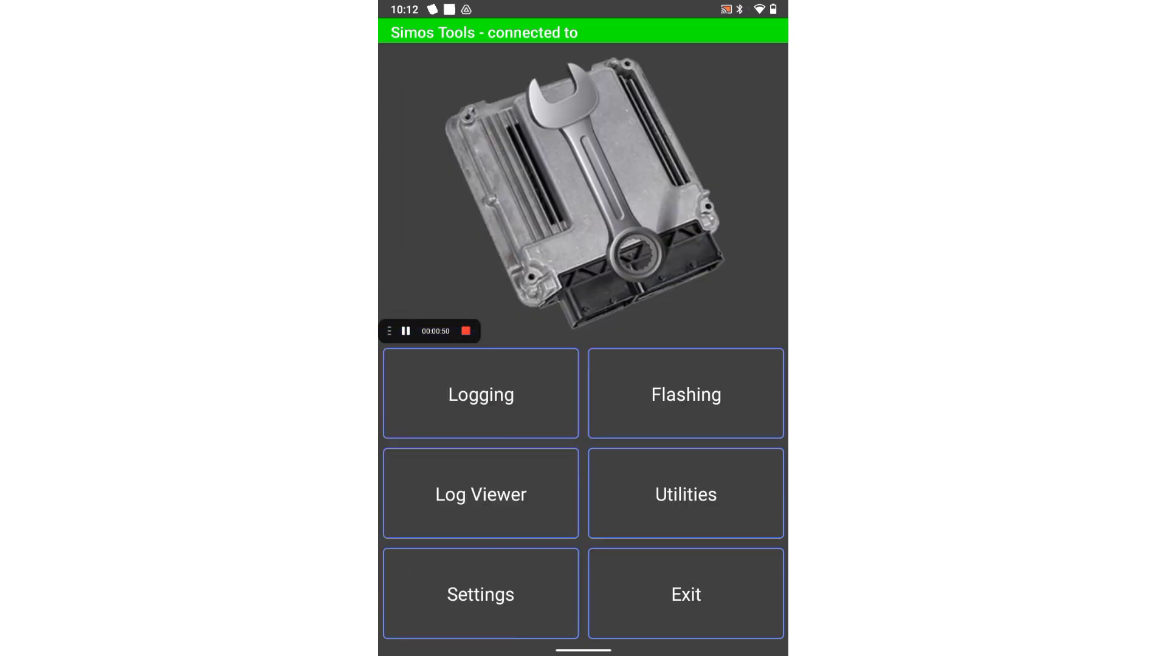
{"action": "left_click", "coordinate": [480, 394]}
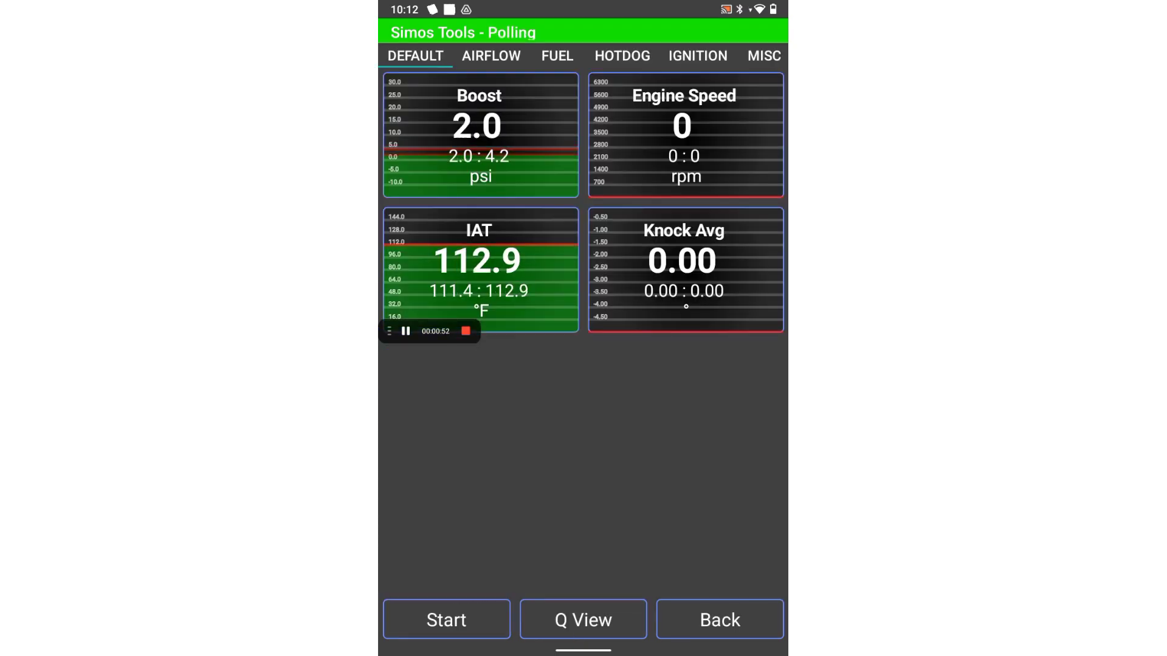
{"action": "left_click", "coordinate": [622, 55]}
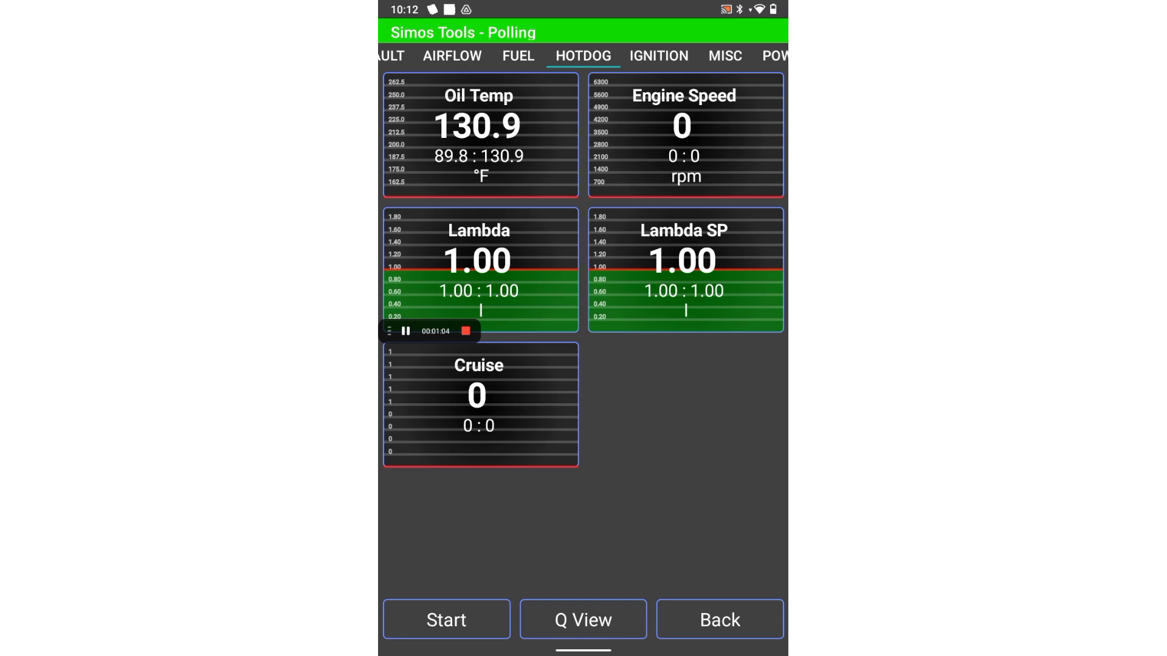
{"action": "left_click", "coordinate": [659, 56]}
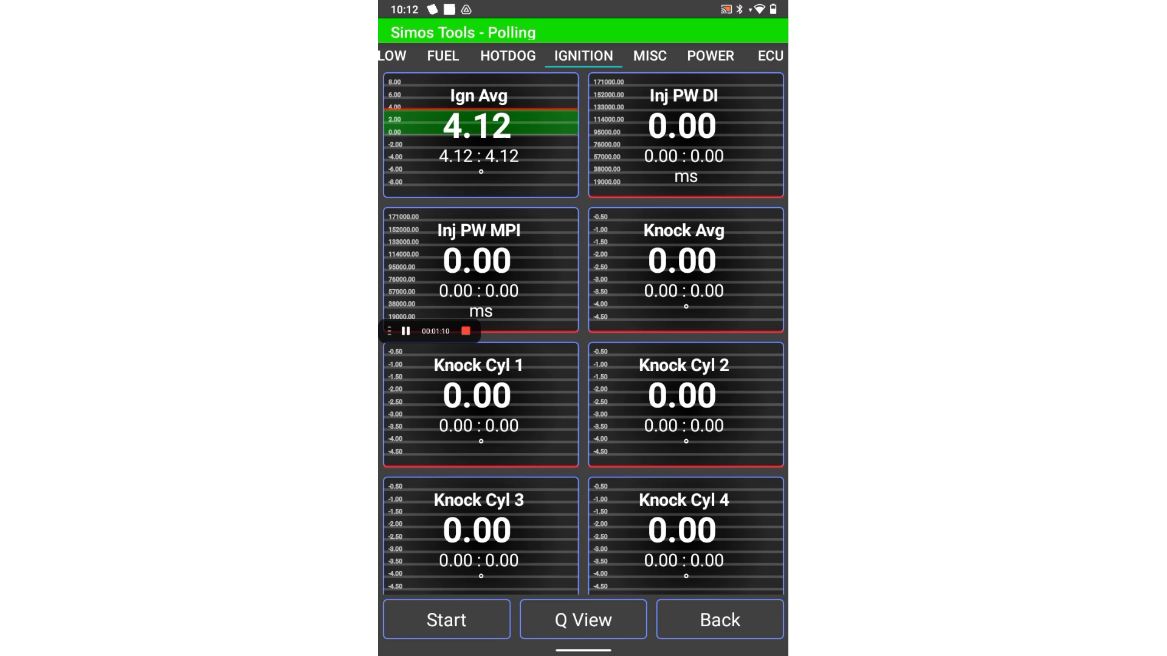
Flip through the HOTDOG, FUEL, DEFAULT and IGNITION gauge pages, ending on DEFAULT with Knock Avg 0.00
{"action": "left_click_drag", "start_coordinate": [413, 395], "coordinate": [772, 395]}
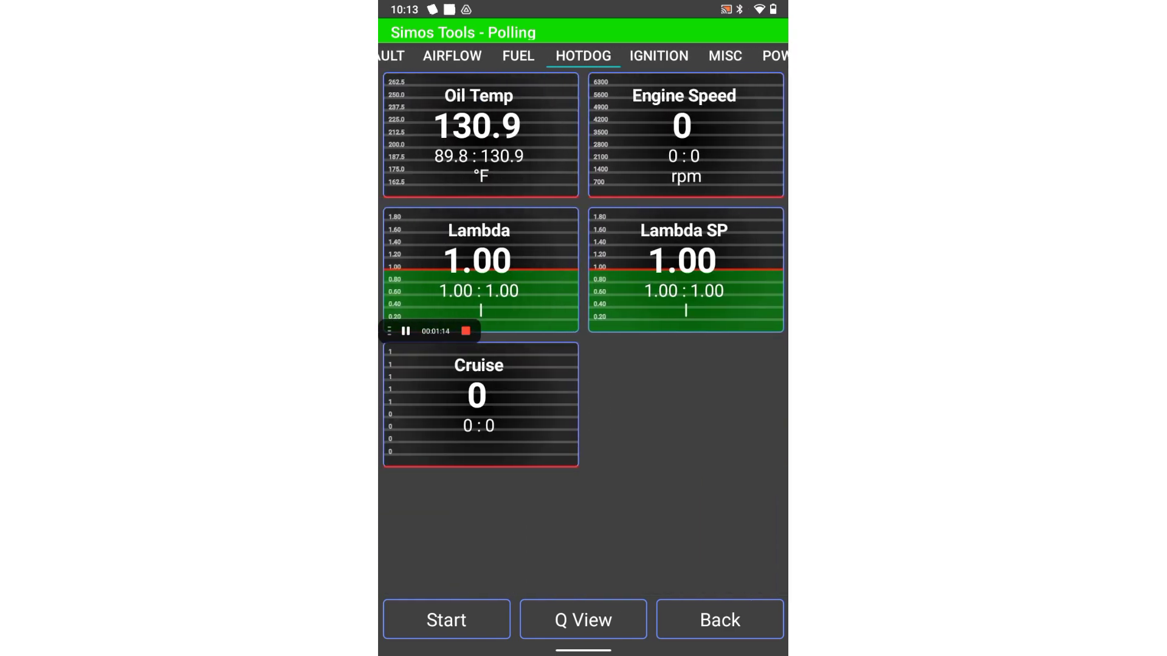
{"action": "left_click_drag", "start_coordinate": [425, 395], "coordinate": [729, 395]}
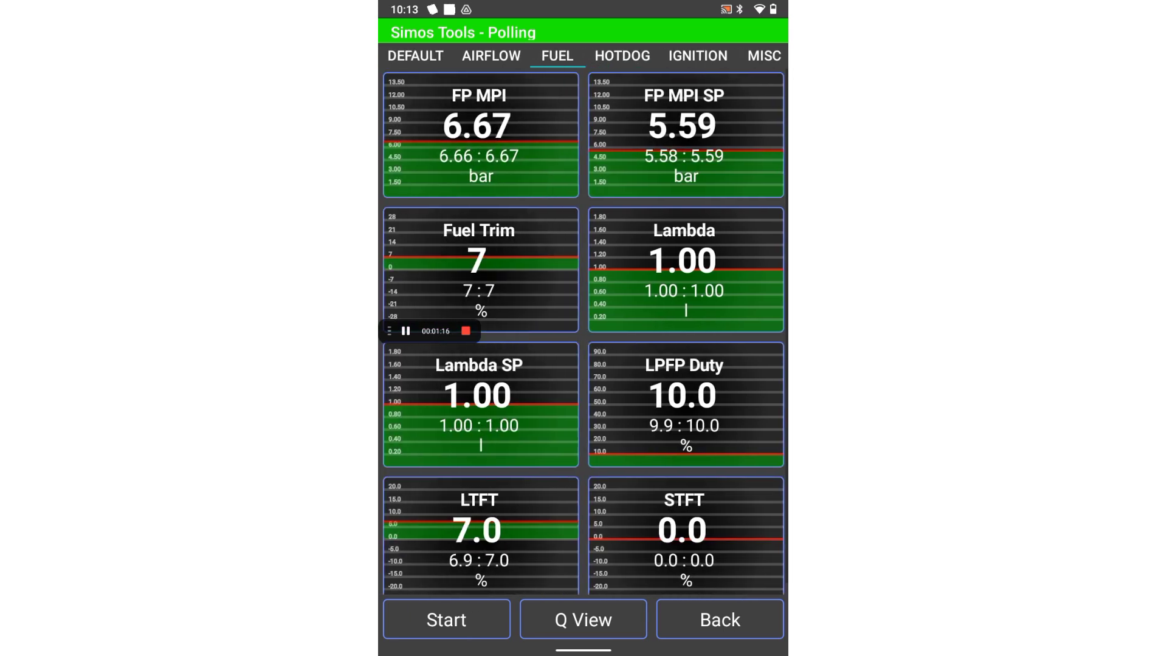
{"action": "left_click", "coordinate": [415, 56]}
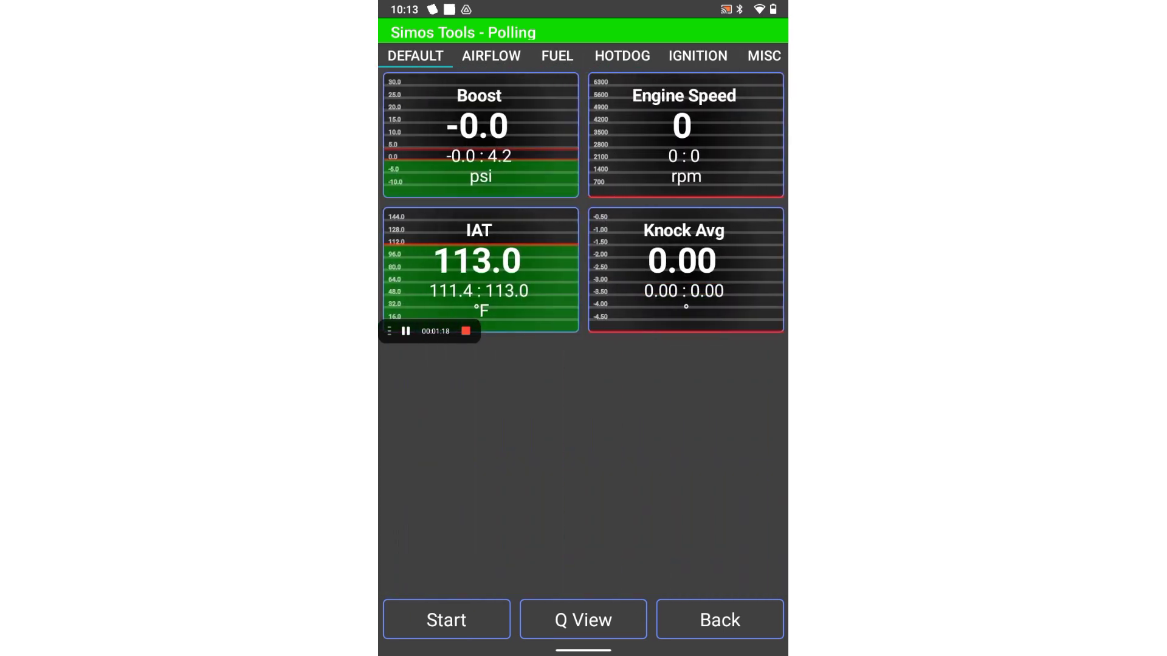
{"action": "left_click_drag", "start_coordinate": [730, 395], "coordinate": [425, 395]}
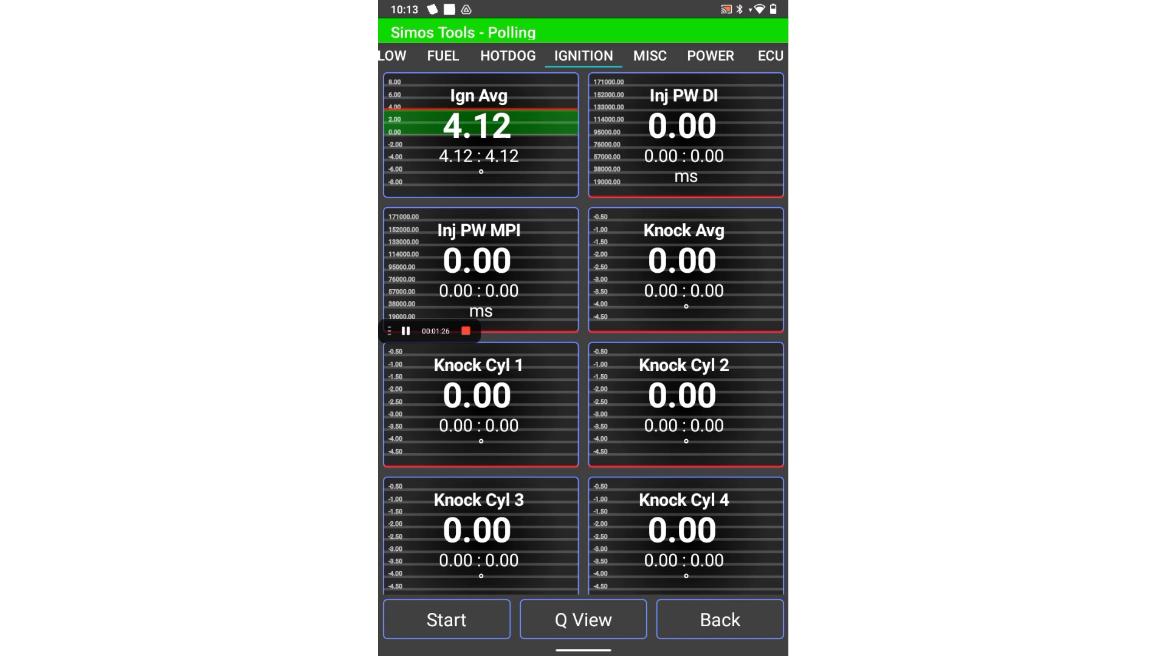
{"action": "left_click_drag", "start_coordinate": [426, 395], "coordinate": [730, 395]}
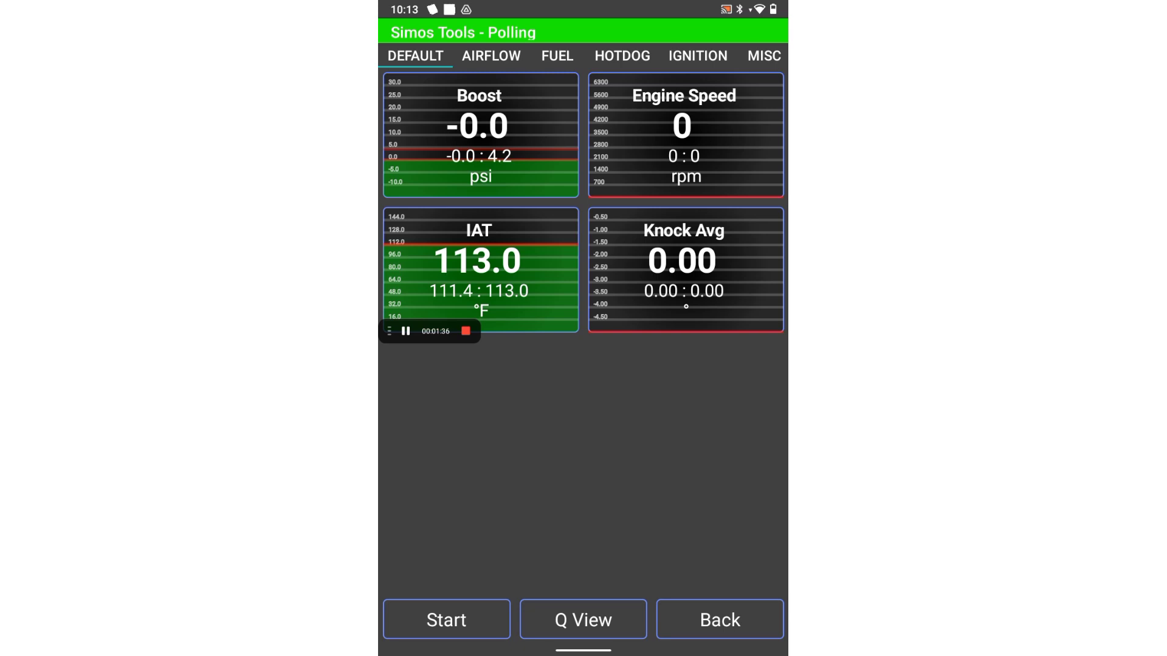
{"action": "key", "text": "Escape"}
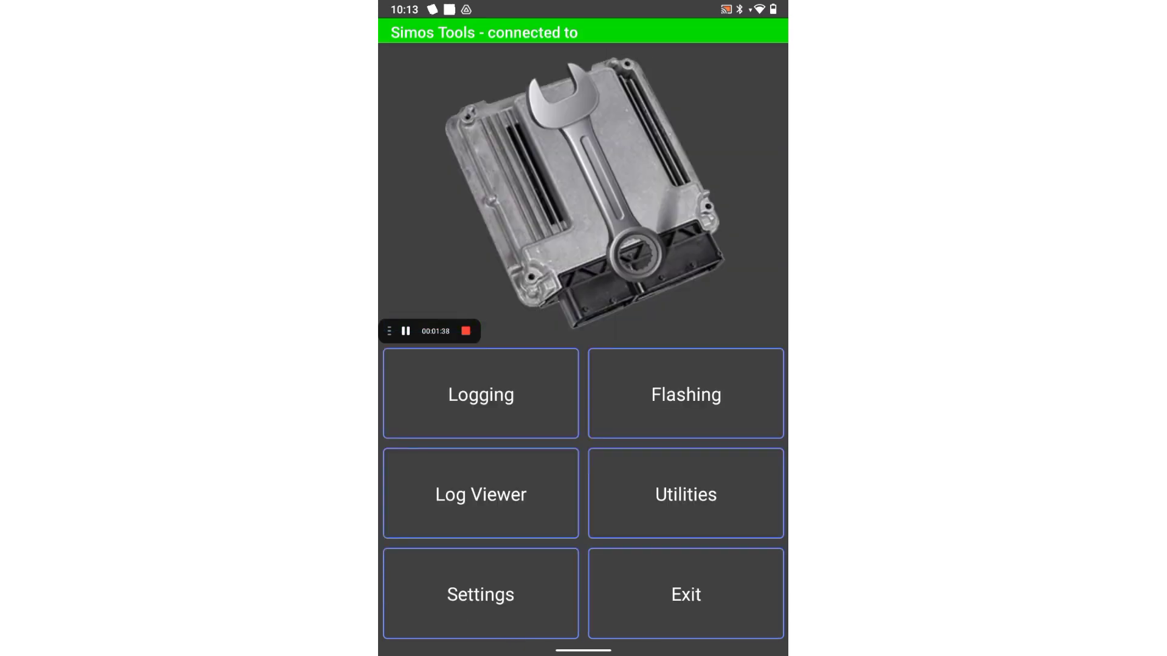